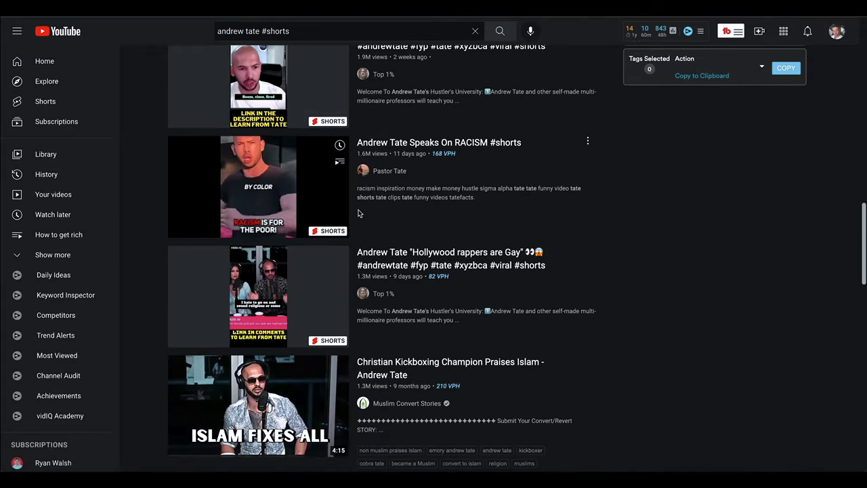
Examine the "andrew tate #shorts" search results, comparing the videos' view counts and ages with the keyword scores.
scroll(364, 229, "up", 3)
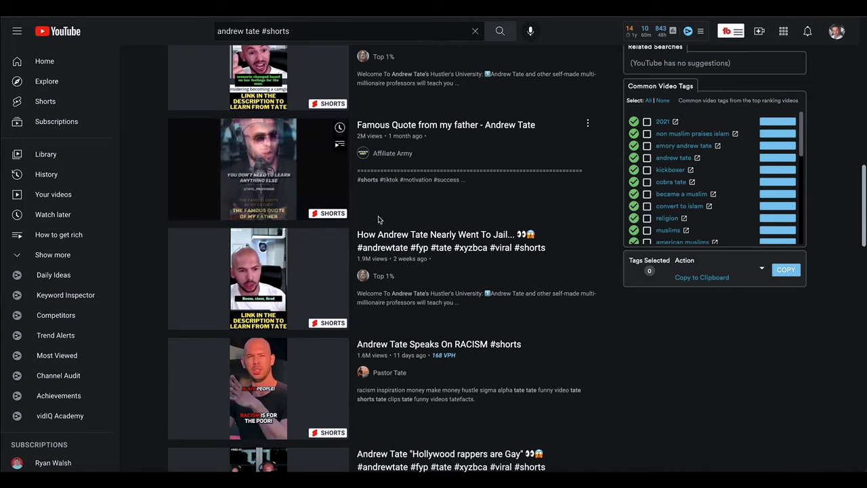
scroll(364, 229, "up", 10)
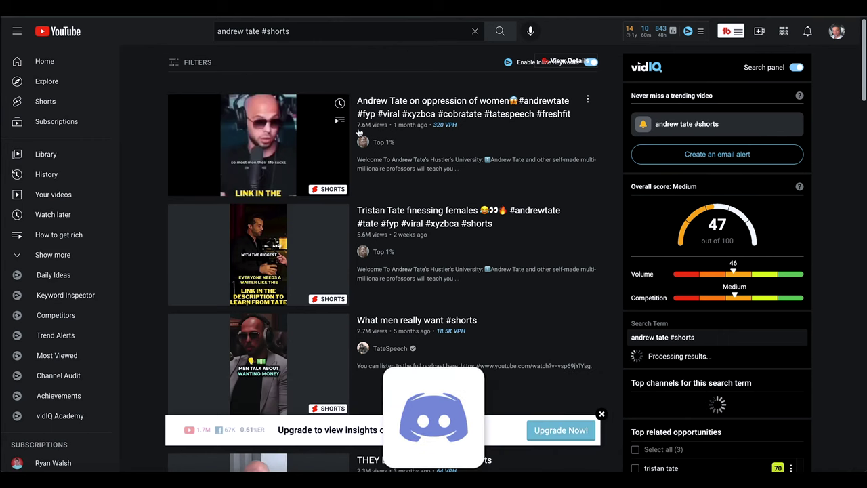
scroll(407, 136, "down", 1)
mouse_move(447, 120)
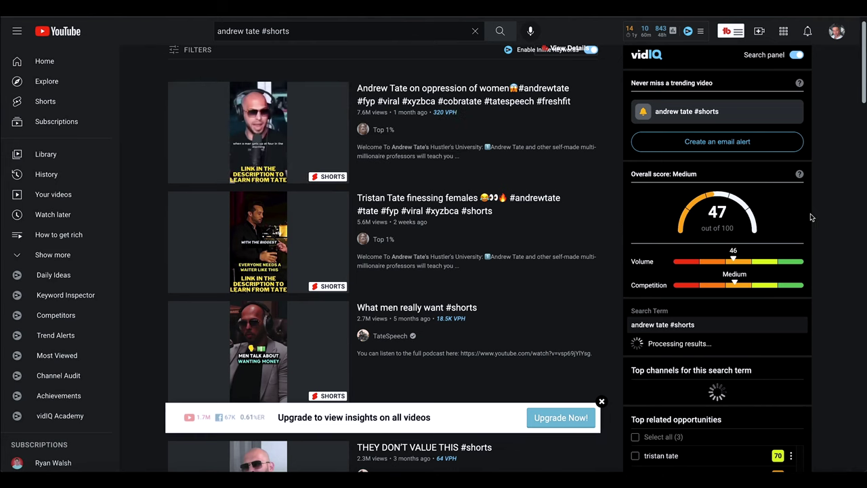
scroll(810, 214, "down", 2)
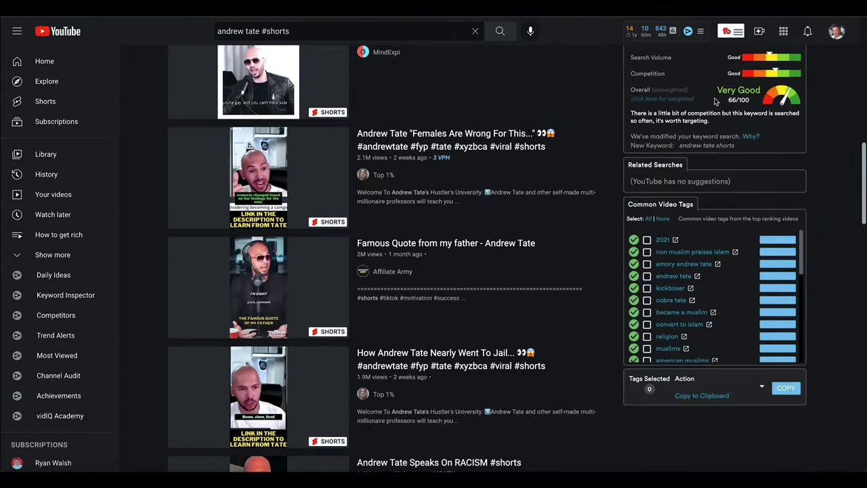
scroll(715, 100, "up", 1)
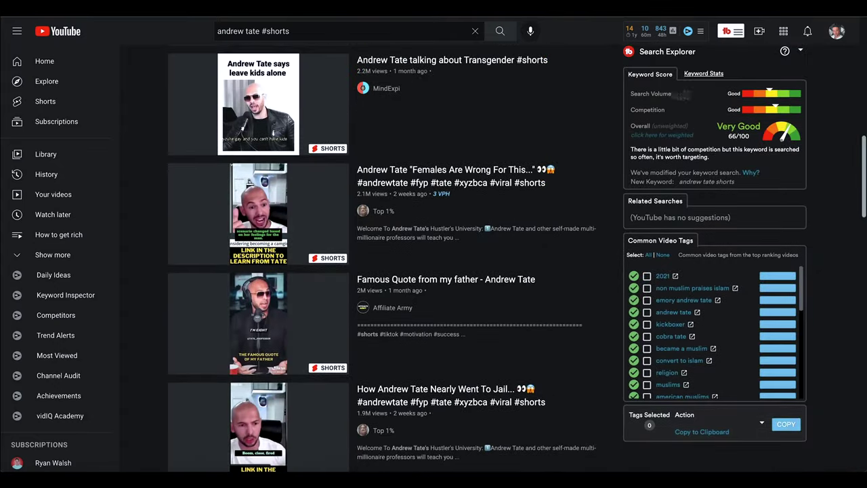
scroll(840, 304, "down", 5)
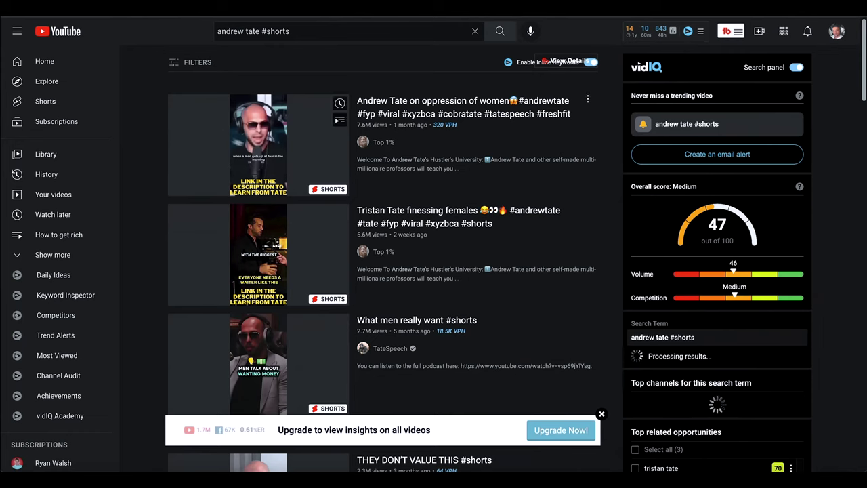
Copy the link of the first Short in the results, search for yt5s in a new tab and open the YT5s.io downloader.
right_click(247, 140)
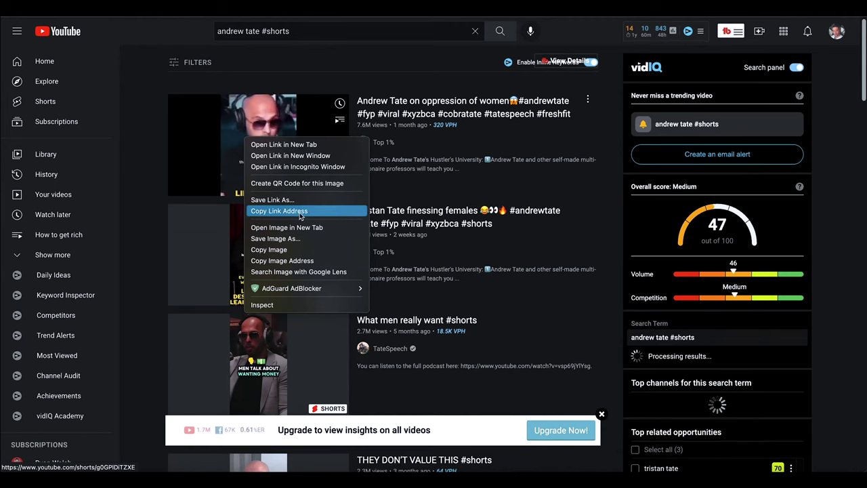
left_click(279, 210)
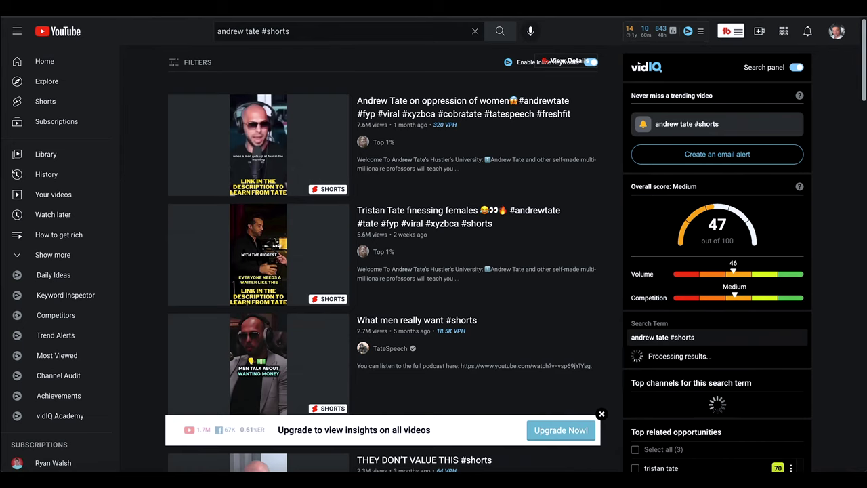
key("ctrl+t")
type("y")
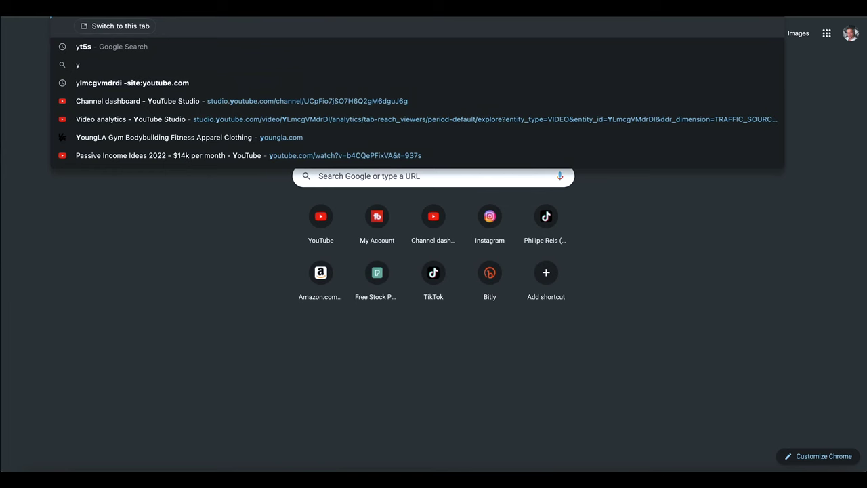
type("t5s")
key("Return")
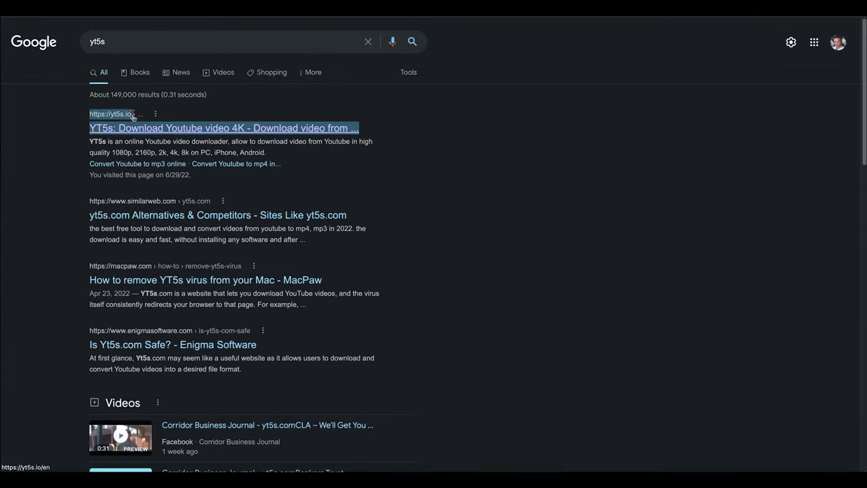
left_click(184, 131)
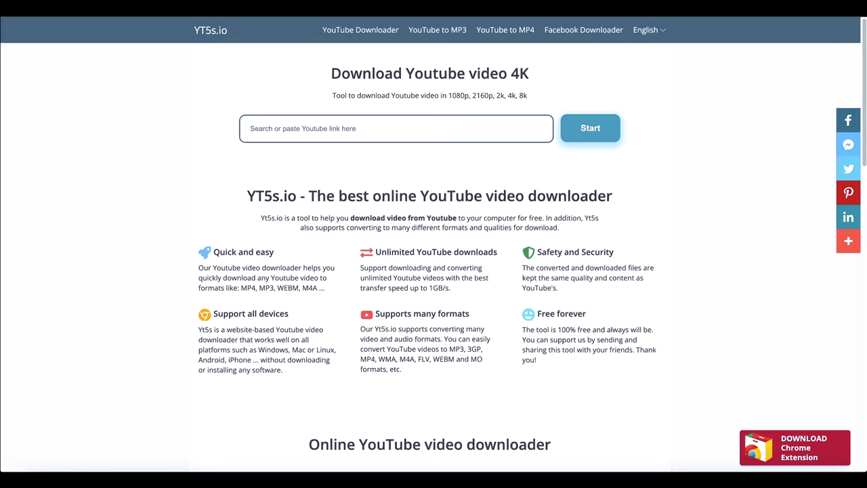
left_click(336, 127)
type("https://bit.ly/3I1lJCd")
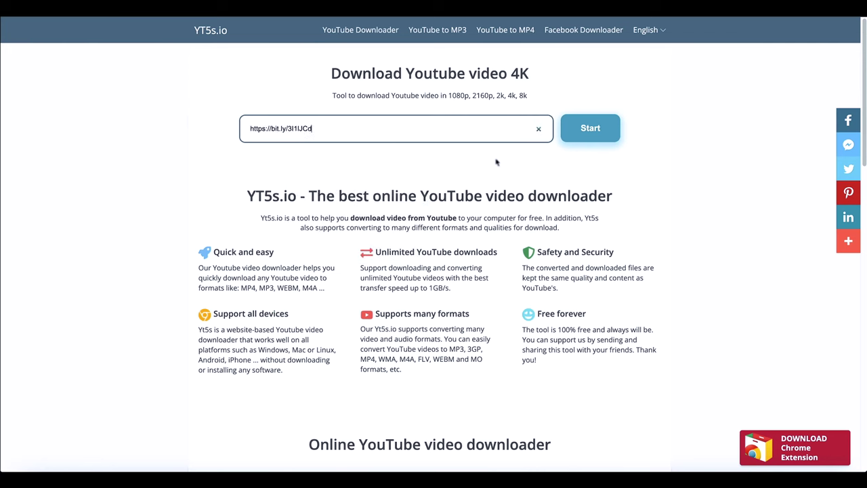
left_click(575, 133)
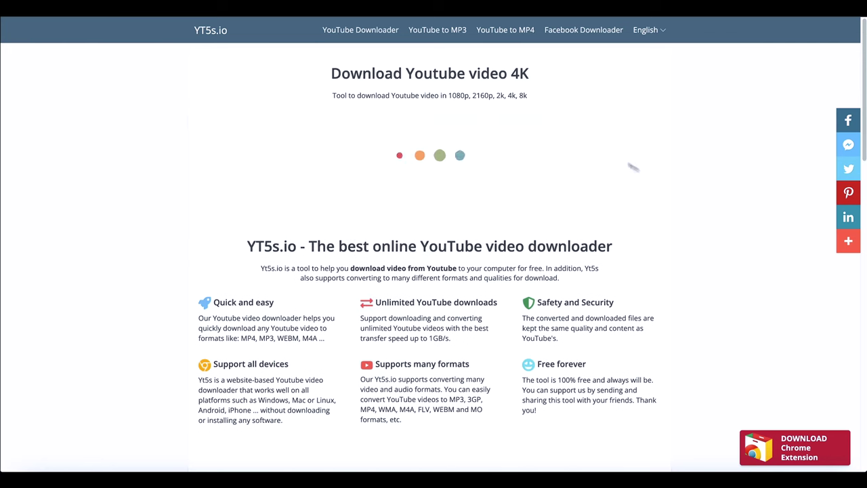
Copy the first Short's full YouTube link from the search results and load it in YT5s.io in place of the bit.ly link.
left_click(711, 8)
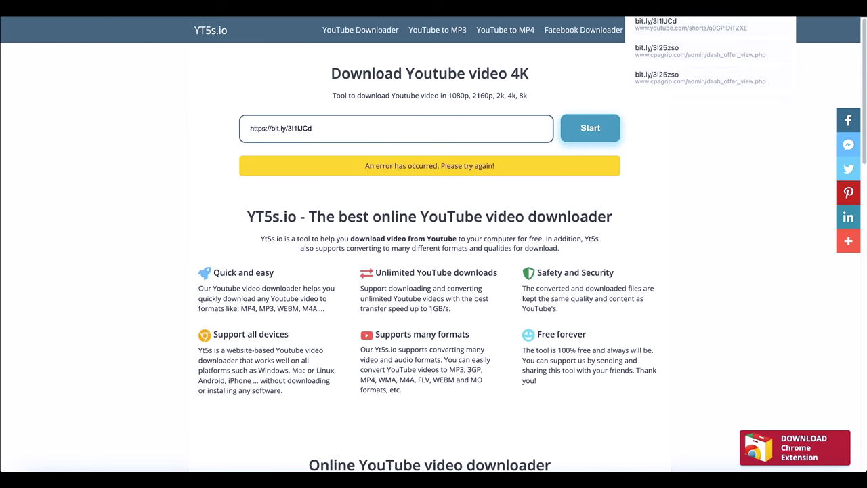
left_click(785, 8)
left_click(791, 46)
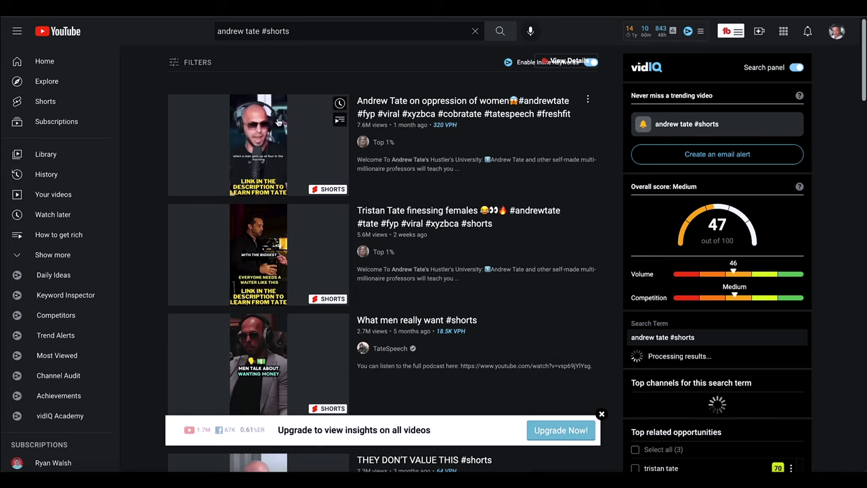
right_click(281, 120)
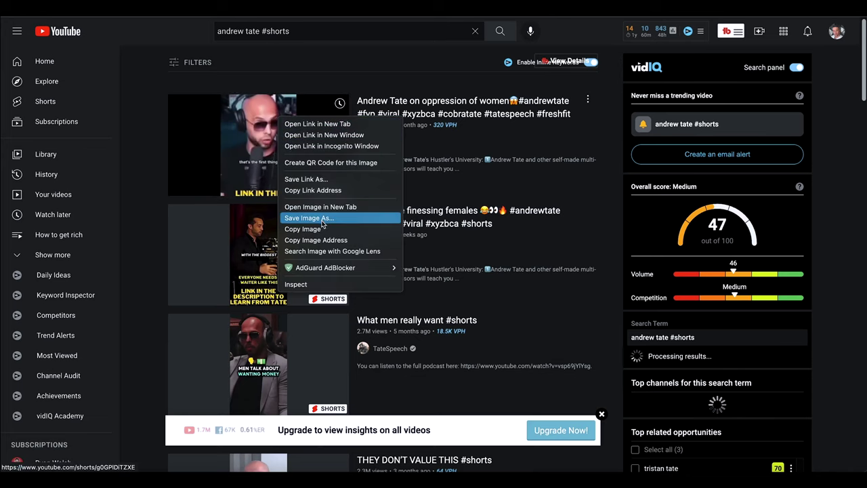
left_click(318, 192)
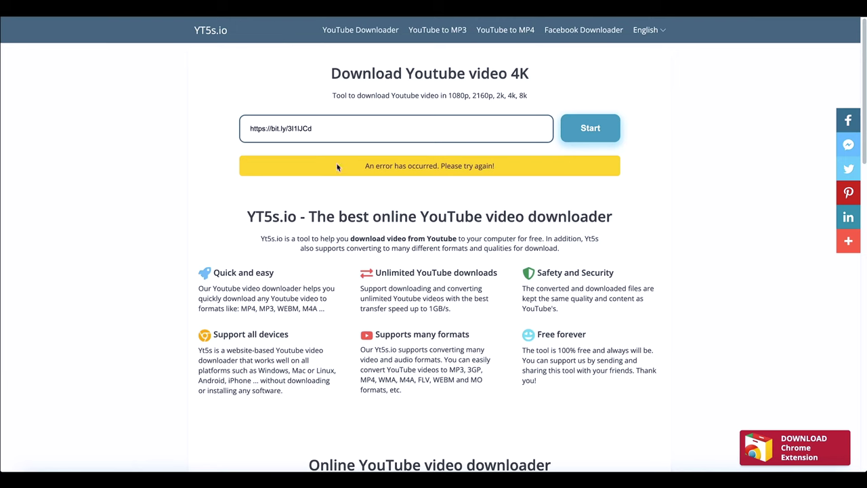
triple_click(340, 132)
key("ctrl+v")
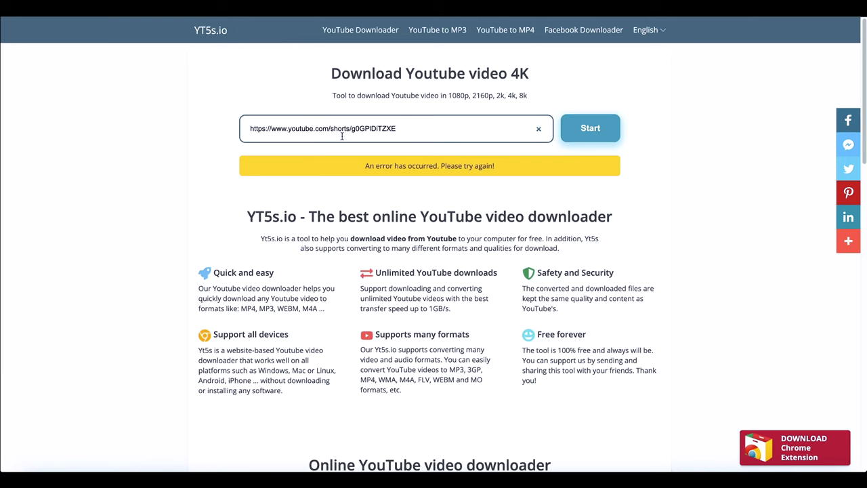
left_click(576, 139)
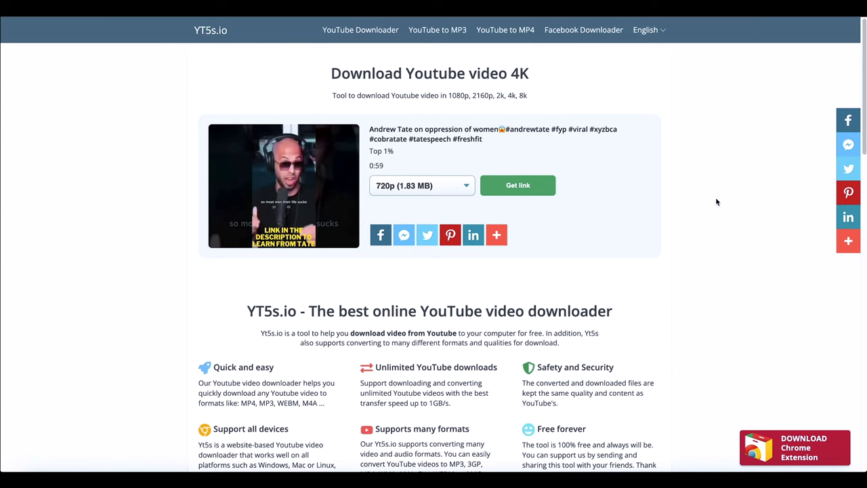
Choose the 480p MP4 quality for the Short, generate its link and download the video.
left_click(441, 185)
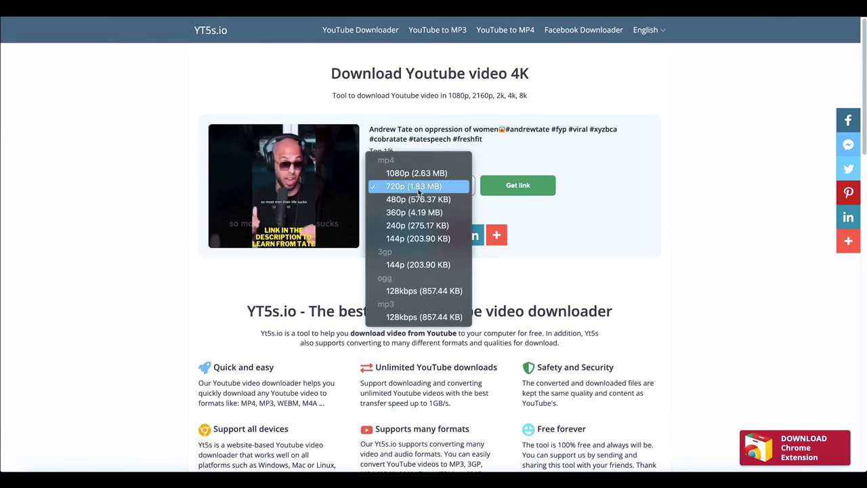
left_click(422, 200)
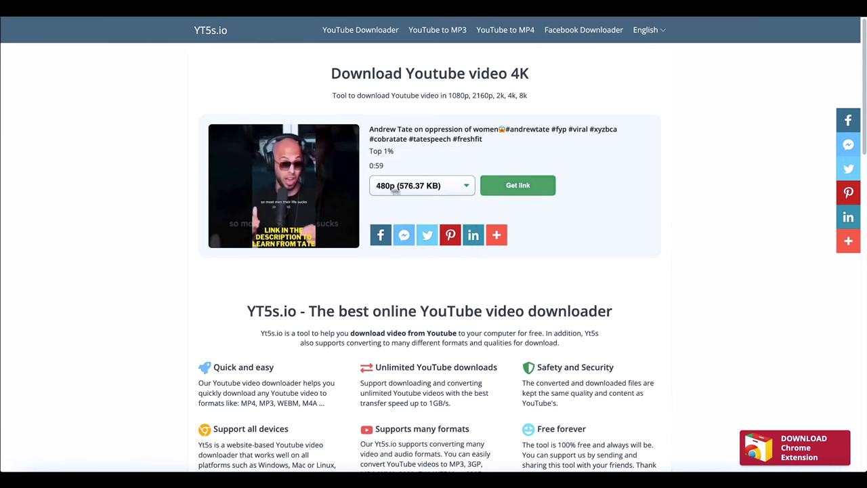
left_click(528, 189)
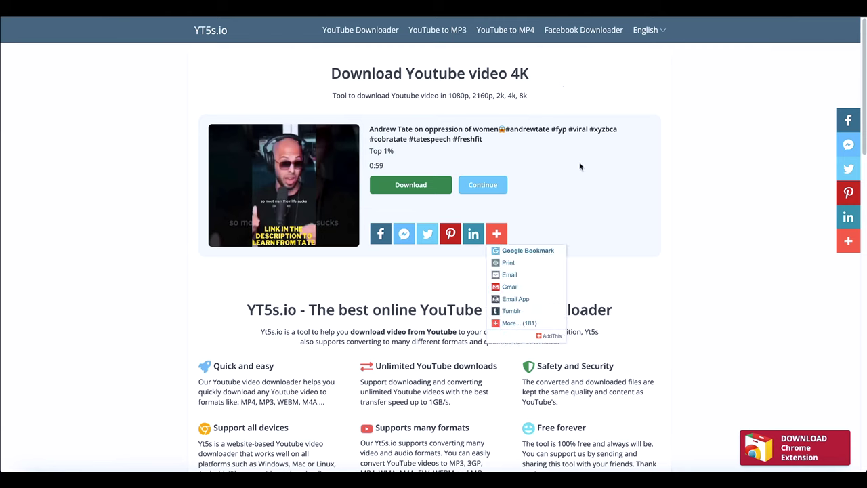
left_click(425, 189)
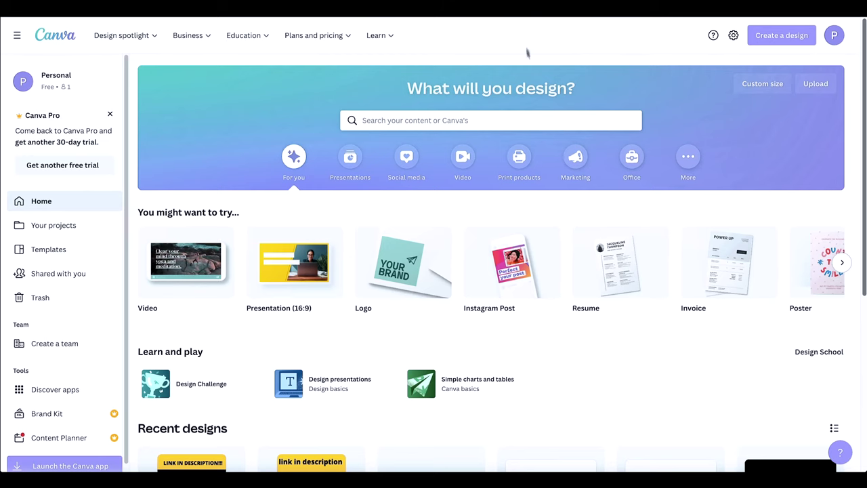
In Canva, create a blank Mobile Video design from the video formats.
left_click(462, 156)
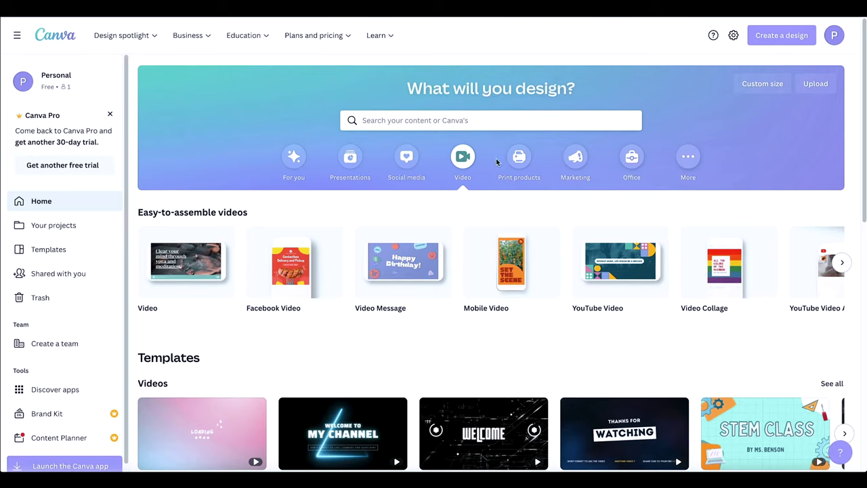
left_click(514, 250)
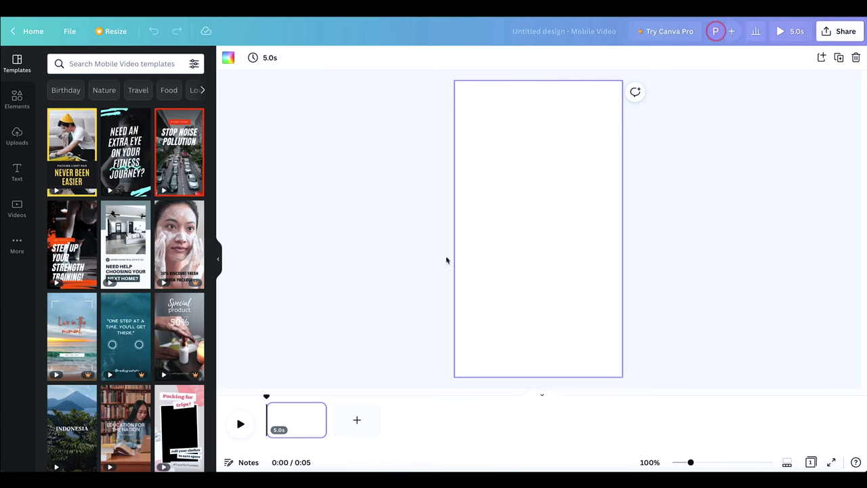
Upload the yt5s.io 480p MP4 from the Downloads folder and place the video on the blank page.
left_click(17, 136)
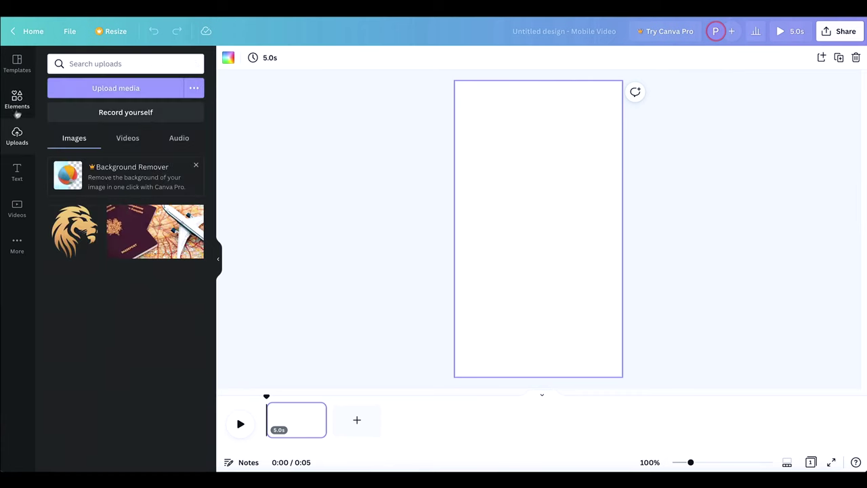
left_click(124, 90)
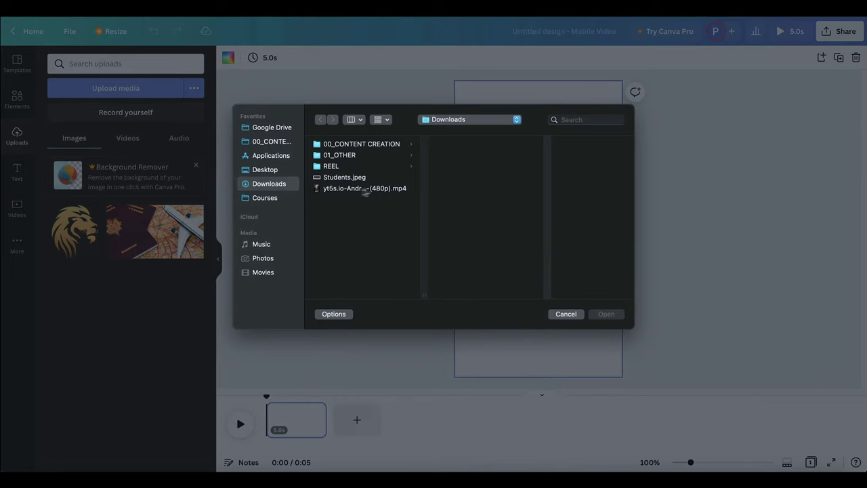
left_click(365, 188)
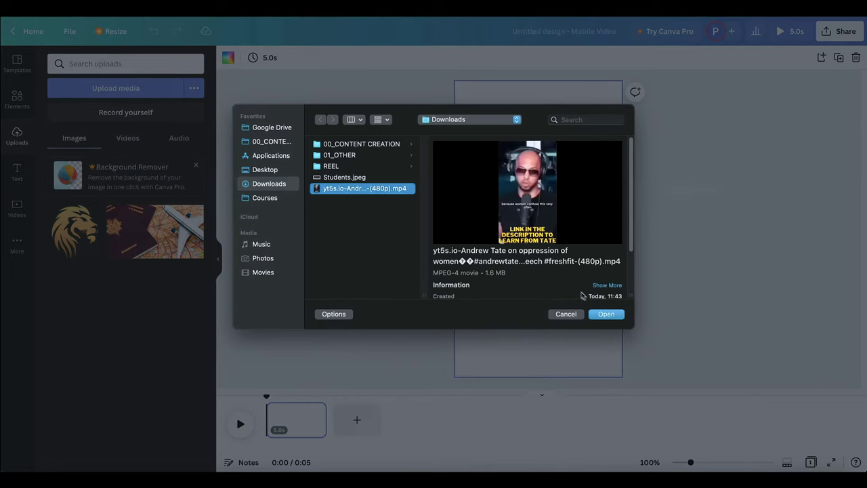
mouse_move(513, 235)
left_click(606, 313)
mouse_move(65, 190)
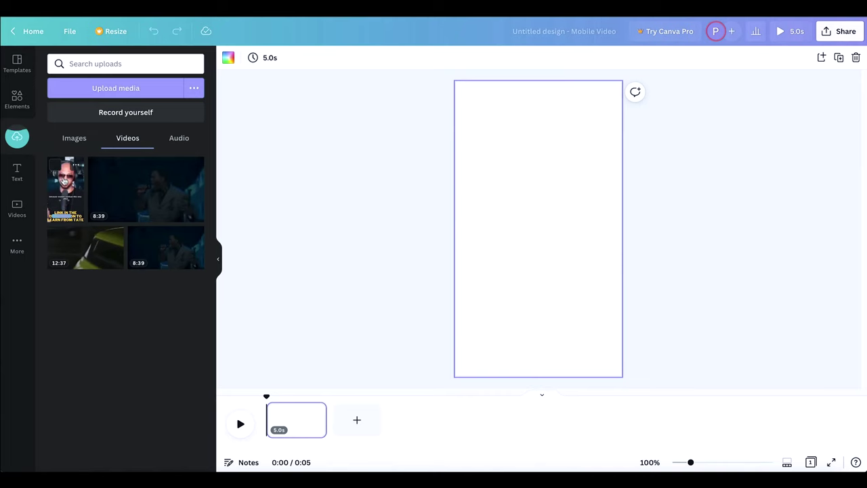
left_click_drag(75, 201, 493, 174)
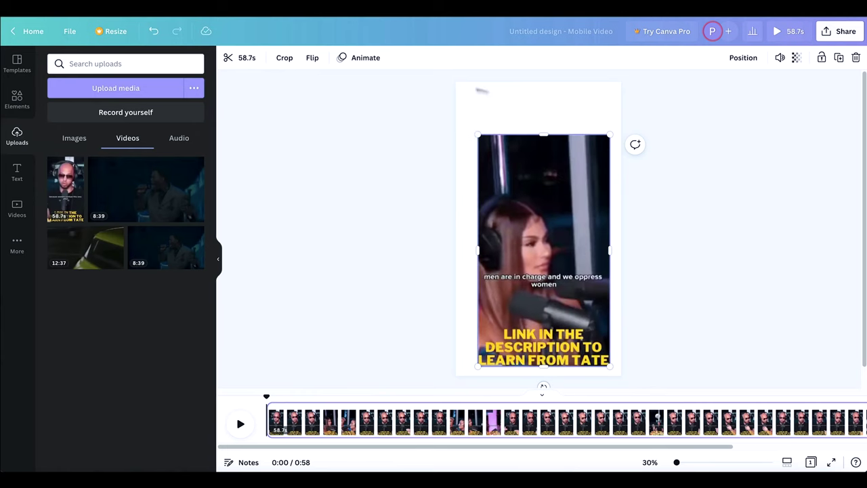
Move the placed video nearer the middle of the page and shrink it slightly from its upper-left corner.
right_click(507, 144)
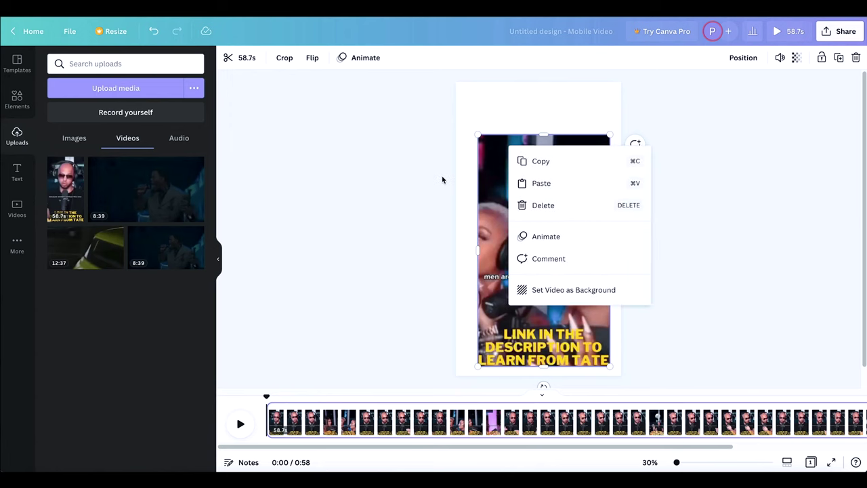
left_click(441, 179)
left_click_drag(555, 184, 542, 158)
right_click(542, 157)
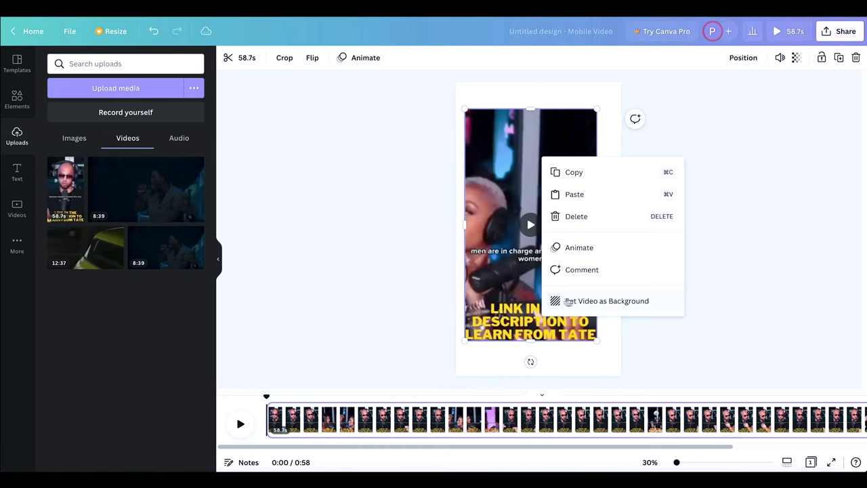
left_click(437, 203)
mouse_move(509, 187)
left_mouse_down()
mouse_move(518, 210)
mouse_move(491, 162)
mouse_move(461, 166)
mouse_move(436, 186)
mouse_move(578, 219)
mouse_move(522, 189)
mouse_move(517, 196)
left_mouse_up()
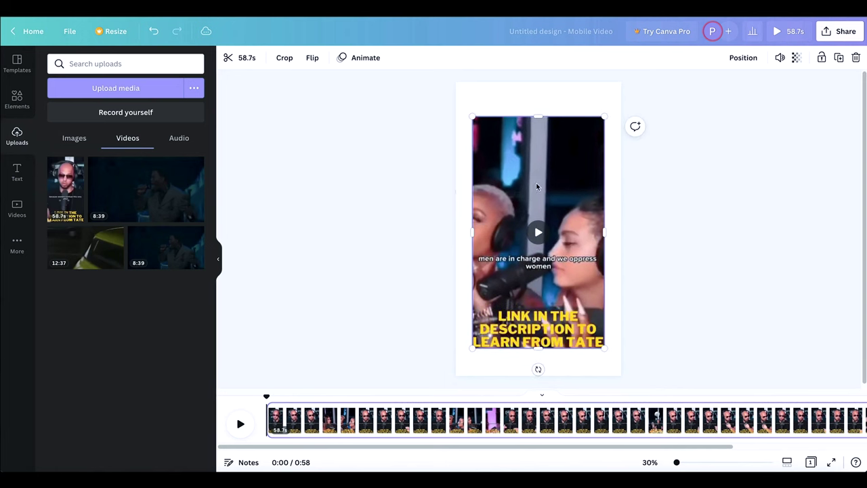
left_click_drag(472, 116, 459, 184)
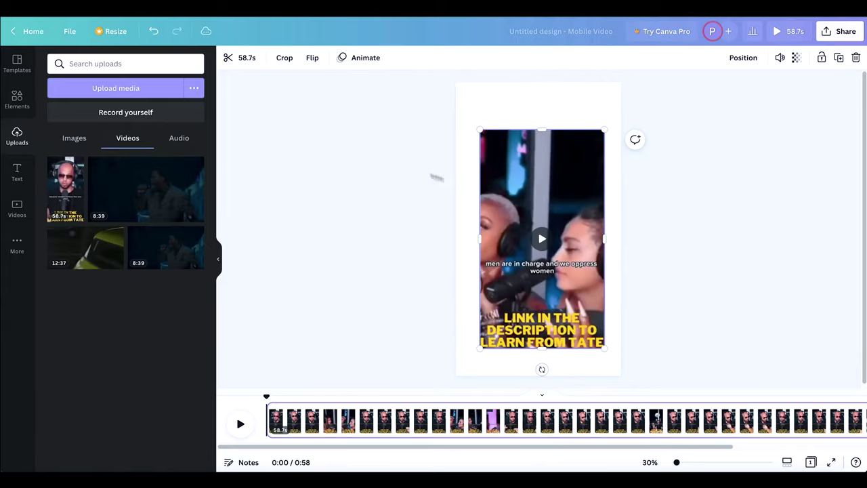
right_click(536, 179)
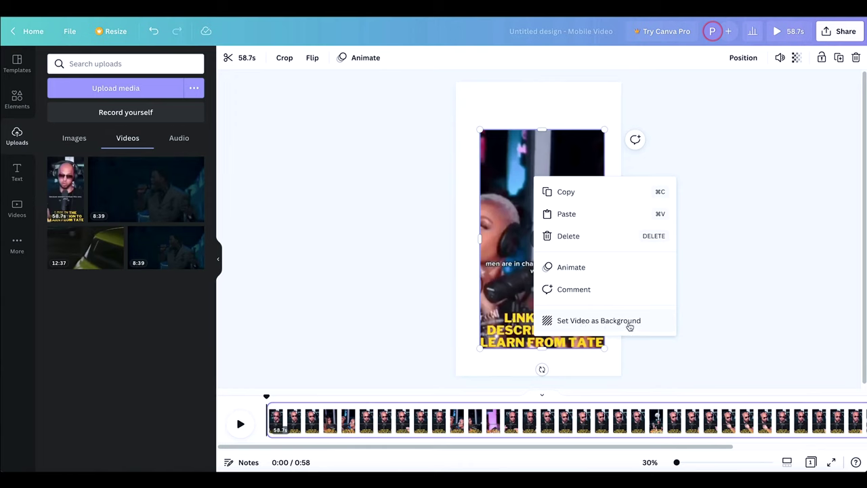
left_click(448, 282)
left_click(546, 224)
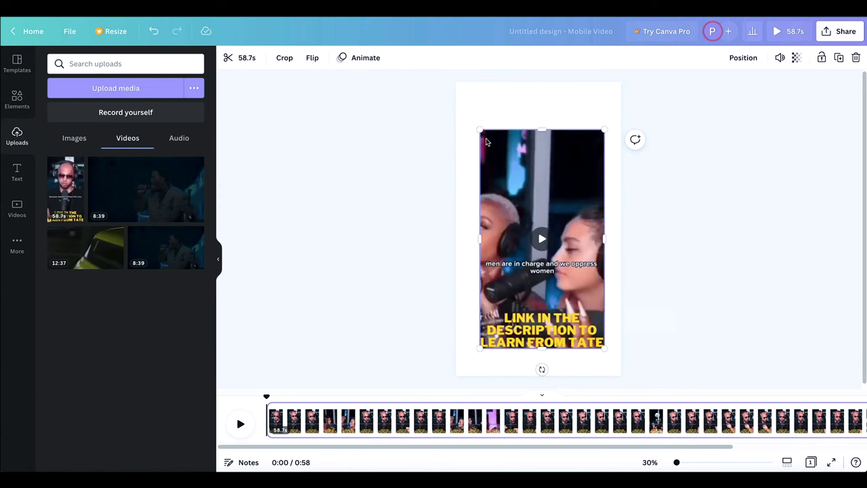
Enlarge the video past the page edges, move it so its yellow caption falls below the page, and start playback.
left_click_drag(479, 130, 423, 111)
left_click_drag(570, 286, 544, 358)
left_click_drag(581, 159, 661, 95)
left_click_drag(583, 181, 600, 196)
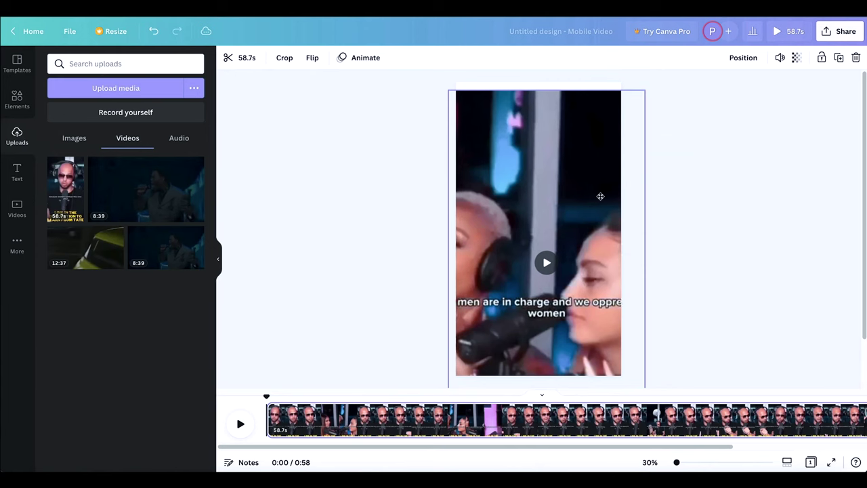
left_click(541, 263)
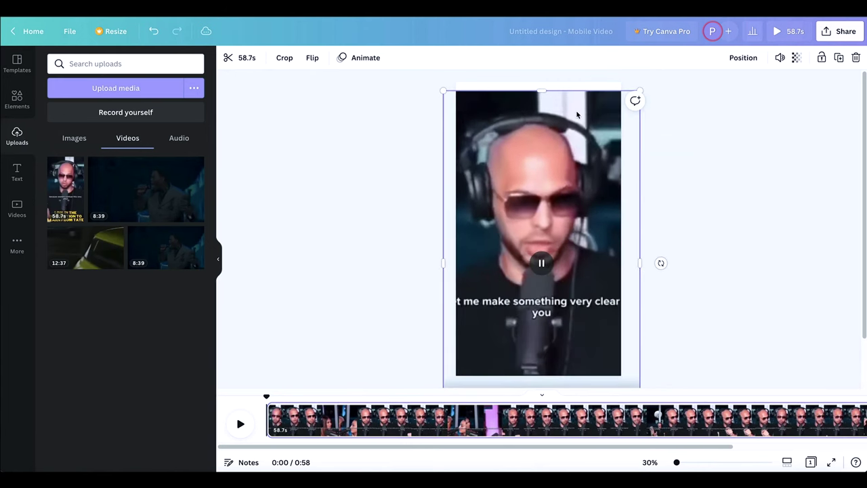
Enlarge the video slightly more and shift it up so it covers the whole page as the background.
left_click_drag(588, 117, 590, 108)
left_click_drag(643, 81, 652, 70)
left_click_drag(549, 166, 553, 162)
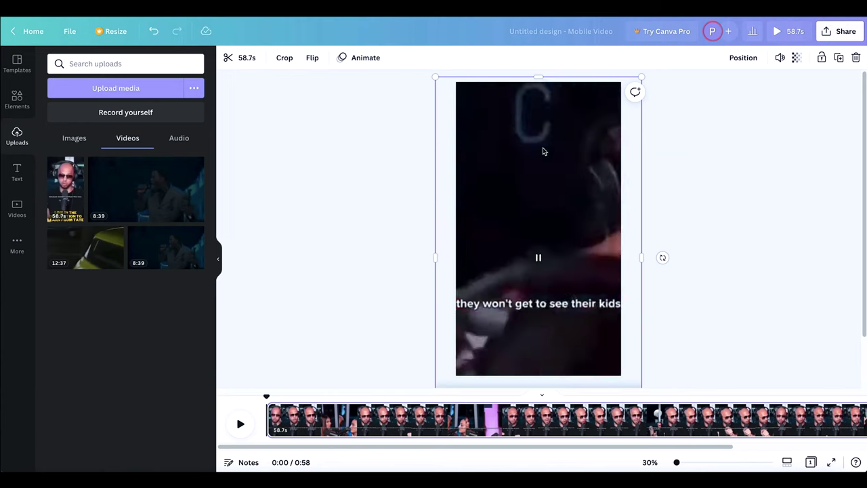
left_click(735, 153)
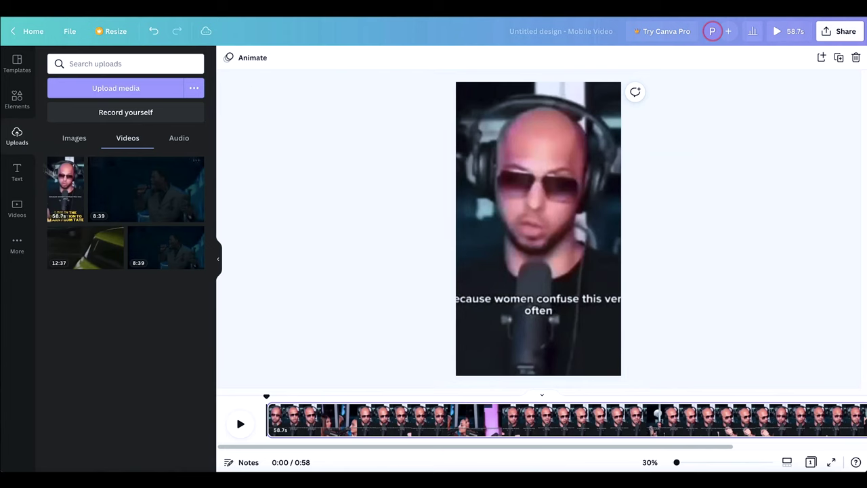
left_click(613, 94)
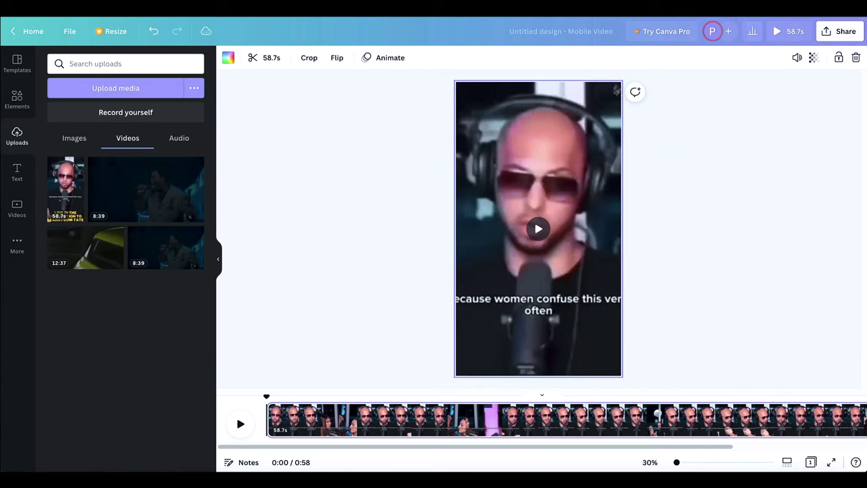
Add a heading over the video reading "LINK IN DESCRIPTION".
left_click(17, 171)
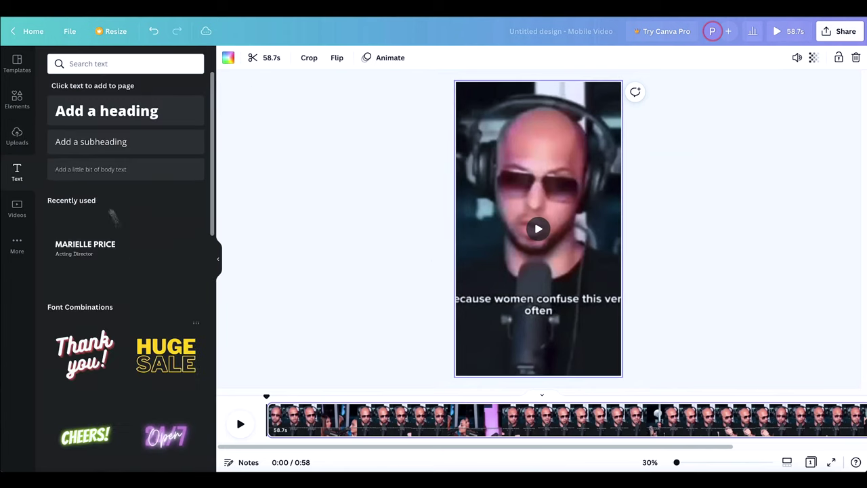
left_click(101, 110)
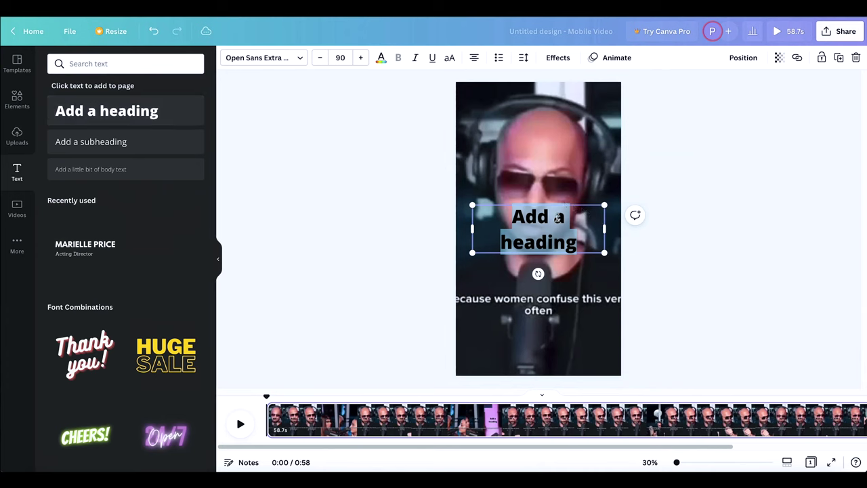
type("LINK IN DE")
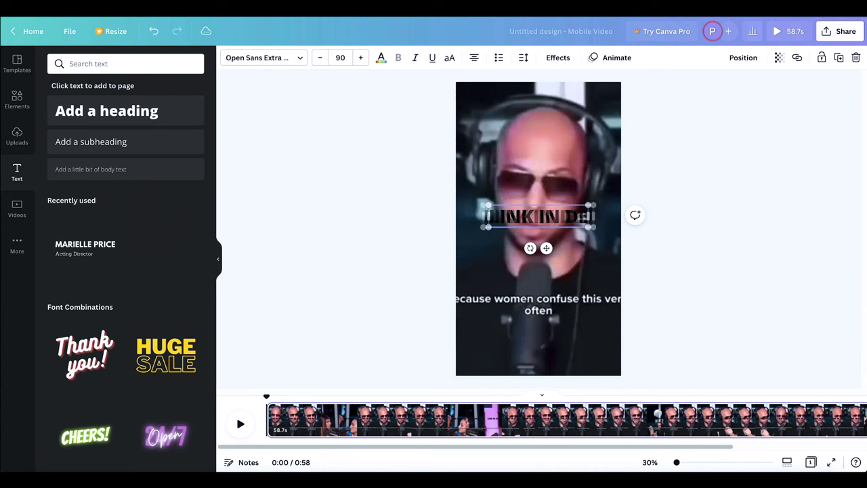
type("SCRIPTION")
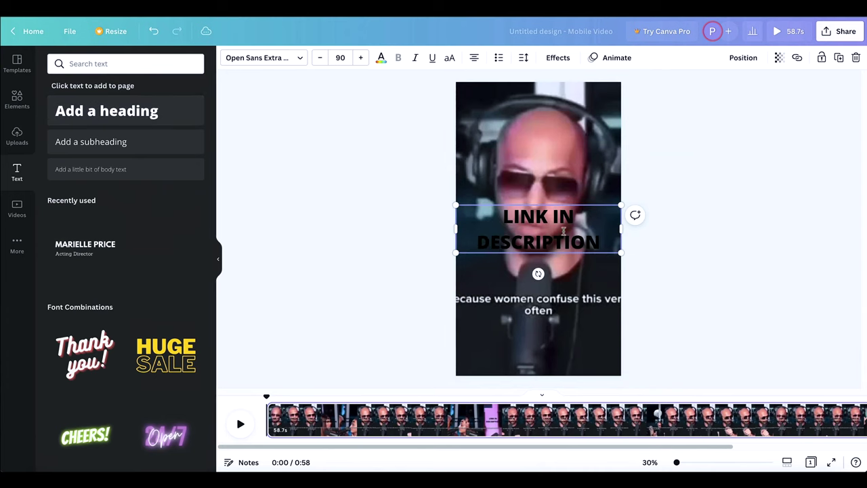
Replace the heading's text with "GET FREE CARD IN DESCRIPTION".
key("ctrl+a")
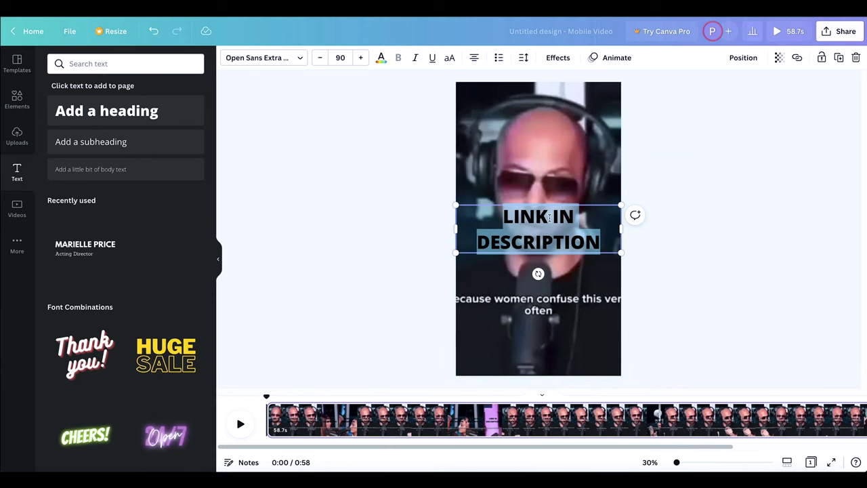
type("GET FREE")
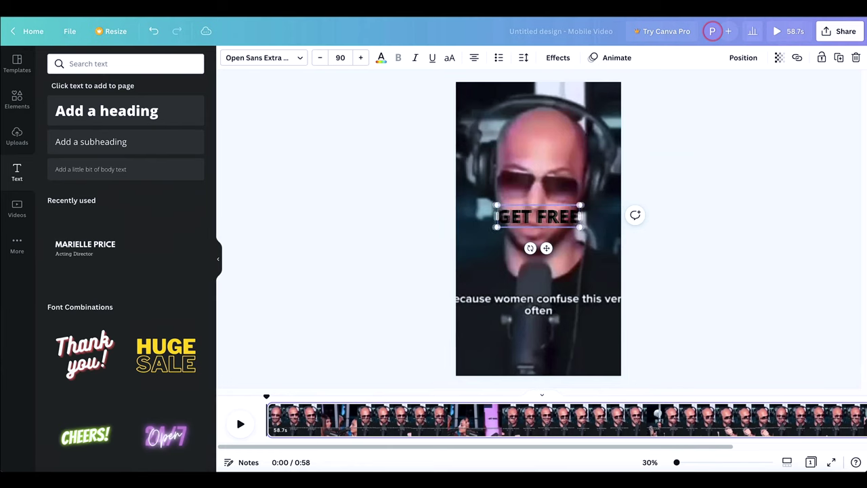
type(" CARD IN DES")
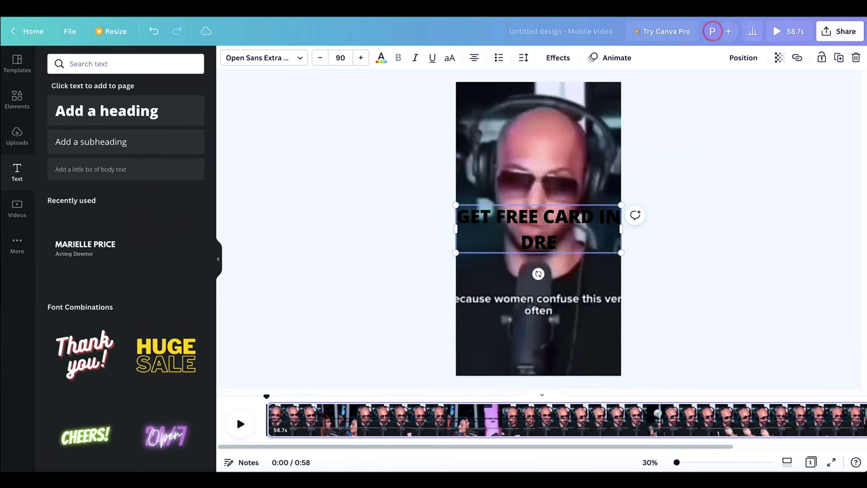
type("CRIPTION")
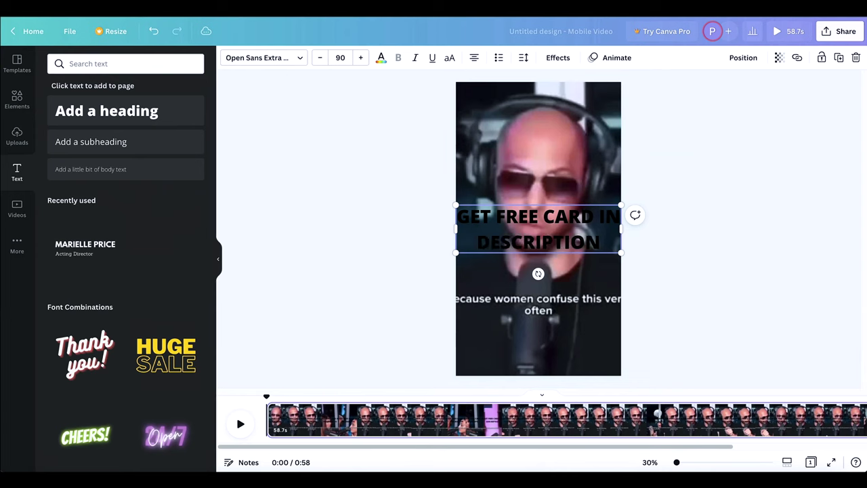
Colour the heading yellow and move it to the bottom of the page, below the video's subtitles.
key("ctrl+a")
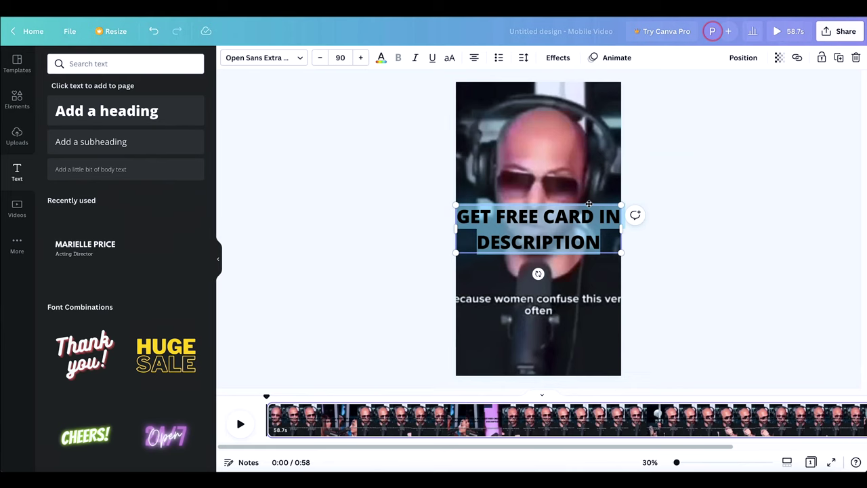
left_click(381, 59)
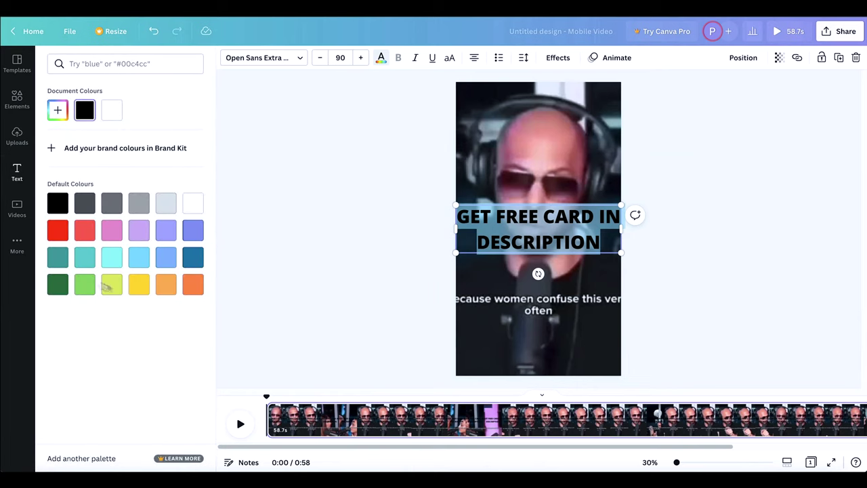
left_click(139, 284)
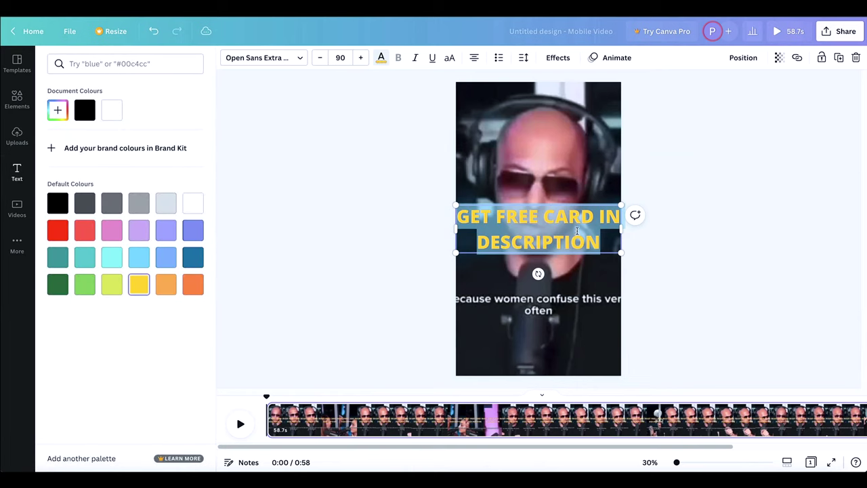
left_click(589, 210)
left_click_drag(591, 207, 595, 320)
left_click(627, 328)
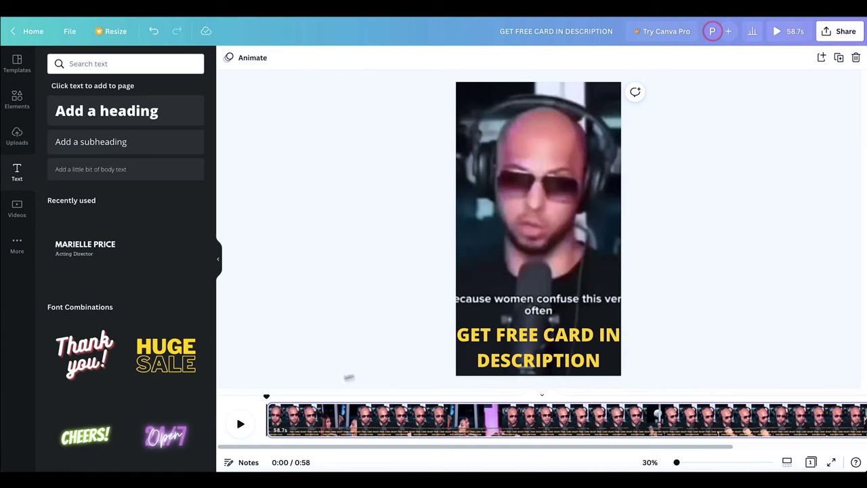
Play the edited video and scrub ahead to 0:54 to check it.
left_click(241, 425)
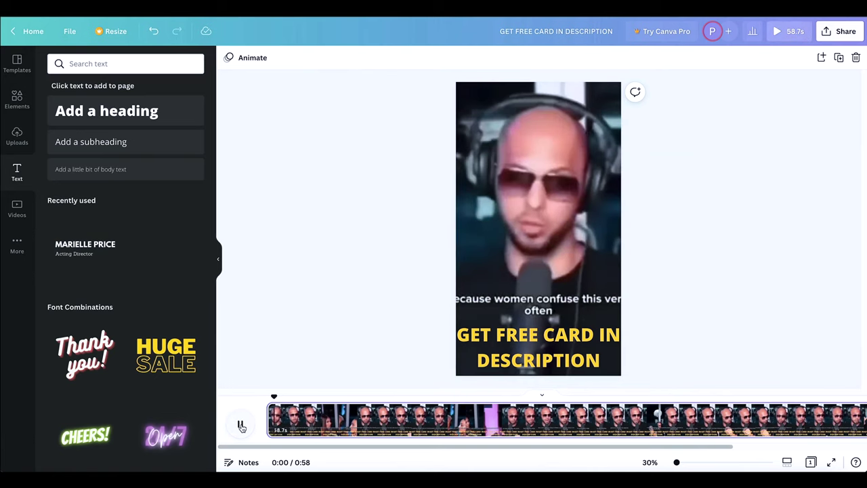
left_click_drag(279, 395, 811, 393)
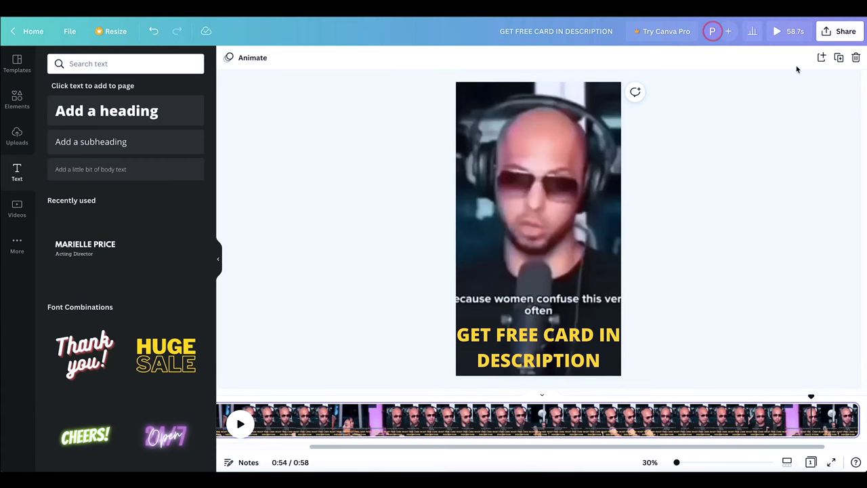
Download the design as an MP4 Video with the download settings saved.
left_click(829, 34)
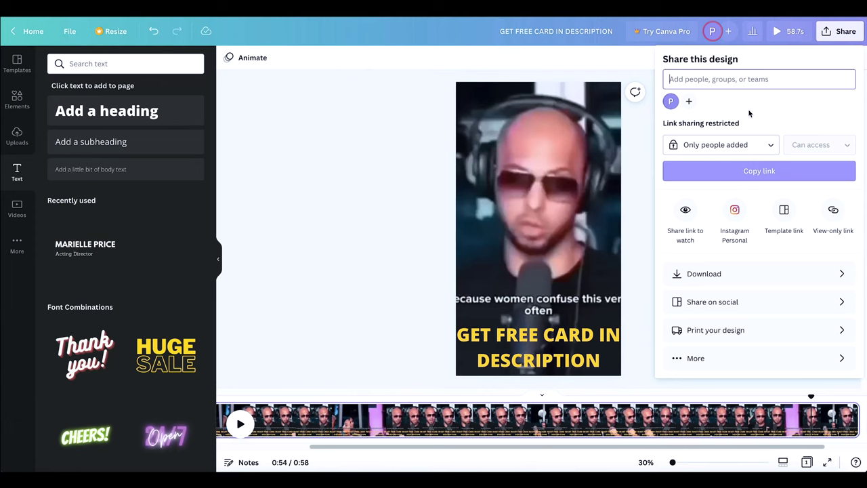
left_click(738, 274)
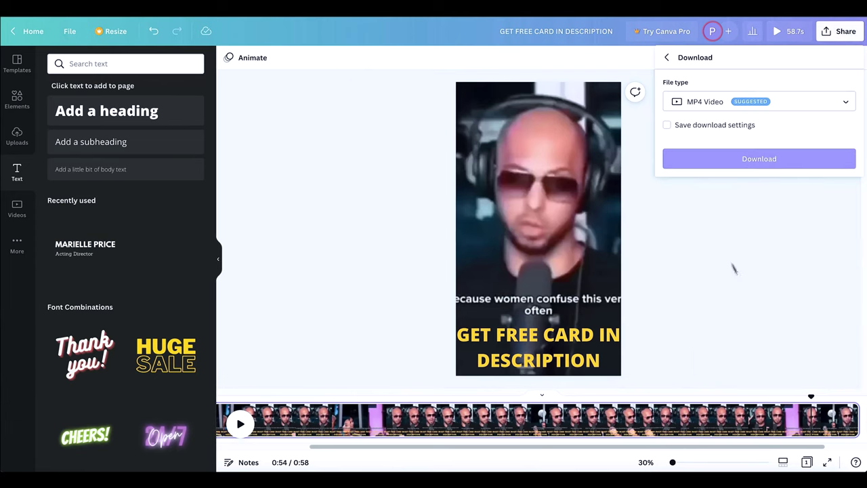
left_click(670, 126)
left_click(781, 158)
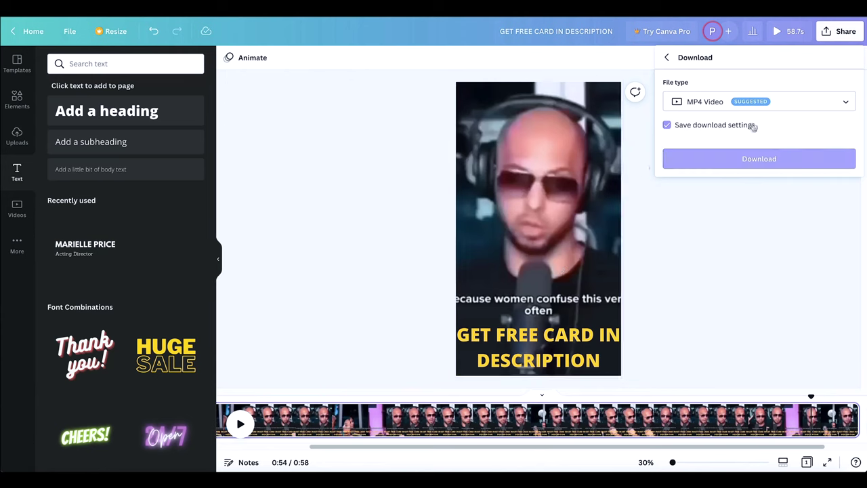
left_click(738, 159)
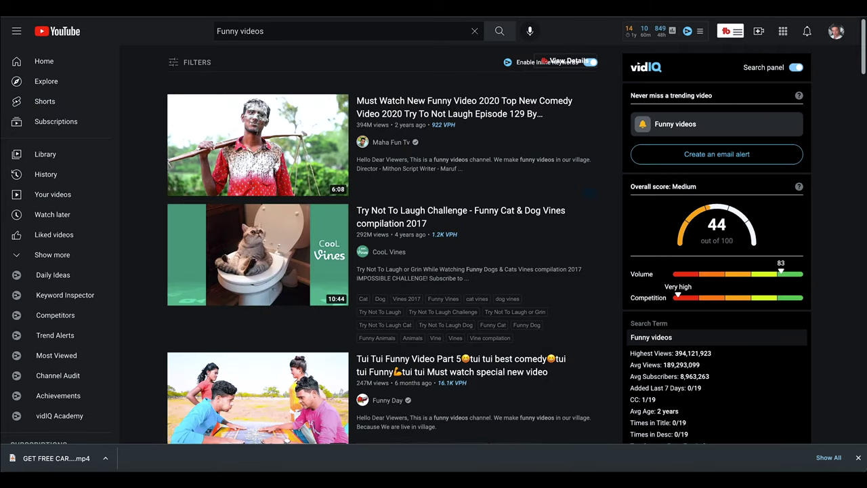
left_click(274, 31)
double_click(300, 31)
left_click(300, 30)
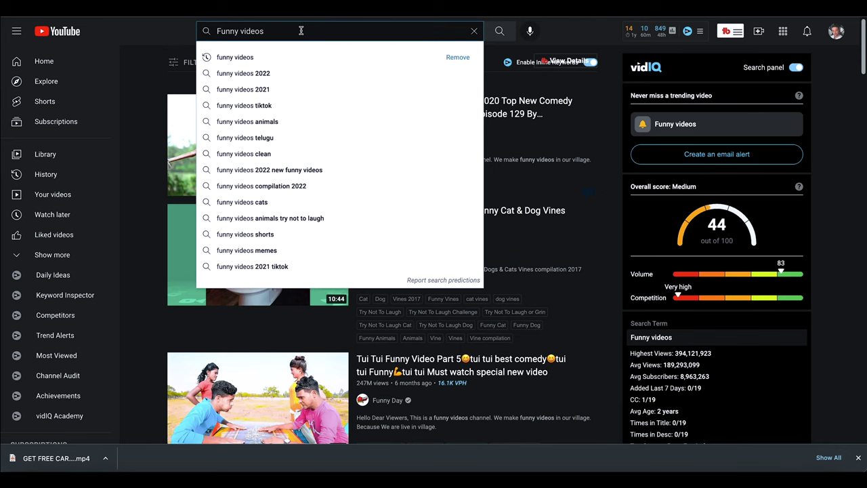
left_click(153, 54)
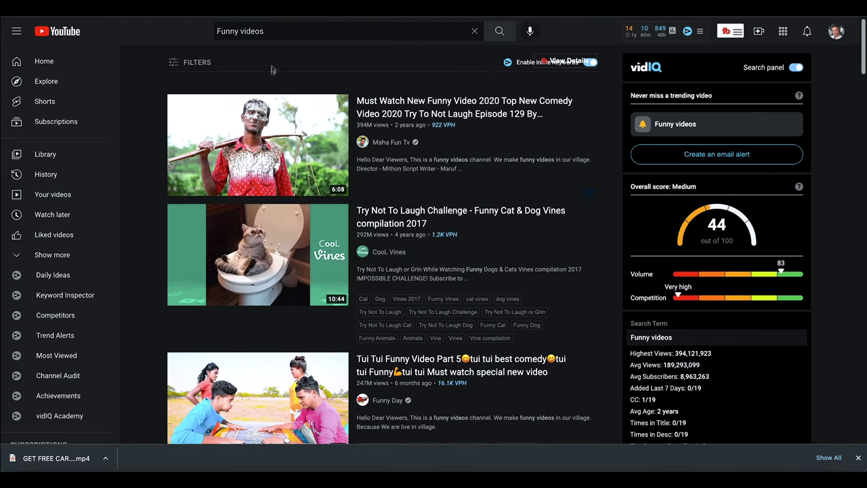
On YouTube, filter the "Funny videos" search results to Creative Commons.
left_click(190, 62)
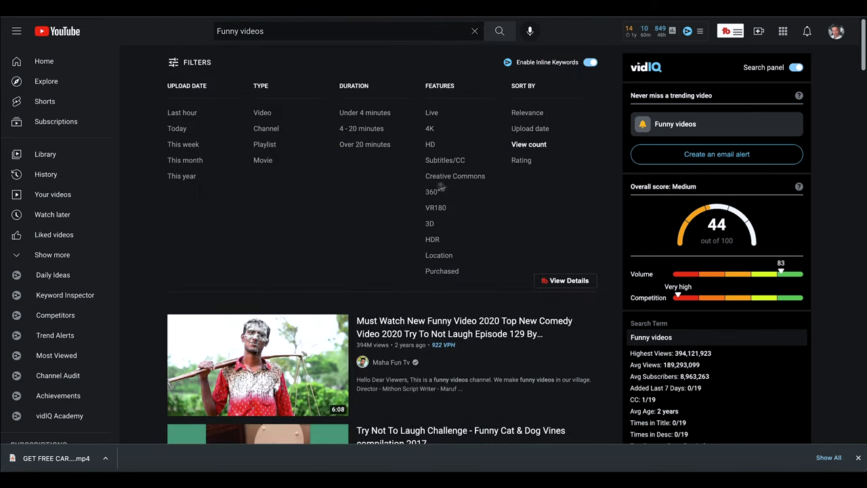
left_click(449, 176)
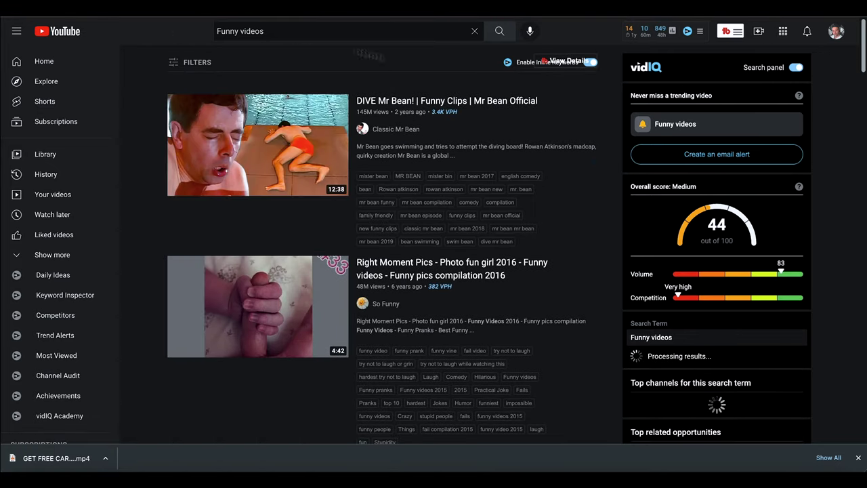
mouse_move(294, 91)
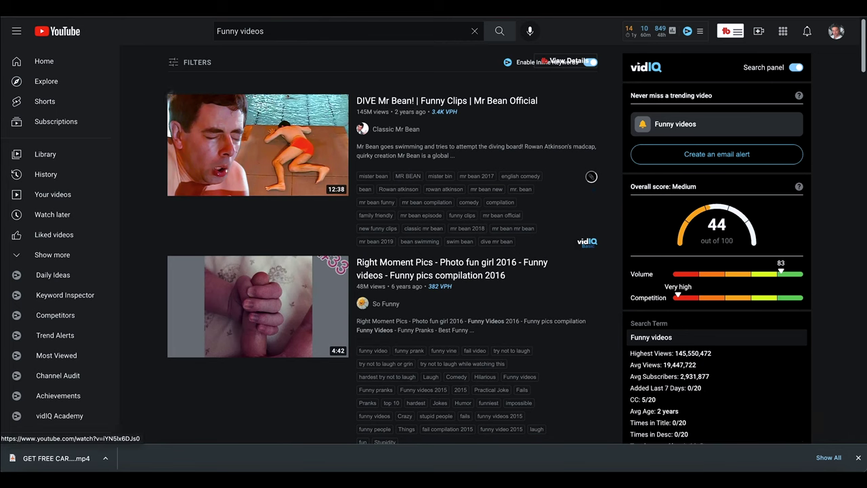
mouse_move(408, 109)
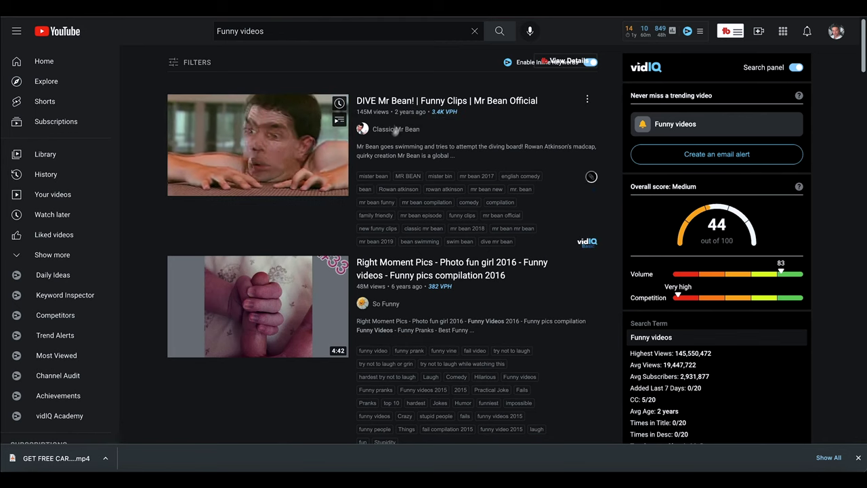
Look through the Creative Commons results and open the "DIVE Mr Bean!" video in a new tab.
scroll(149, 110, "down", 5)
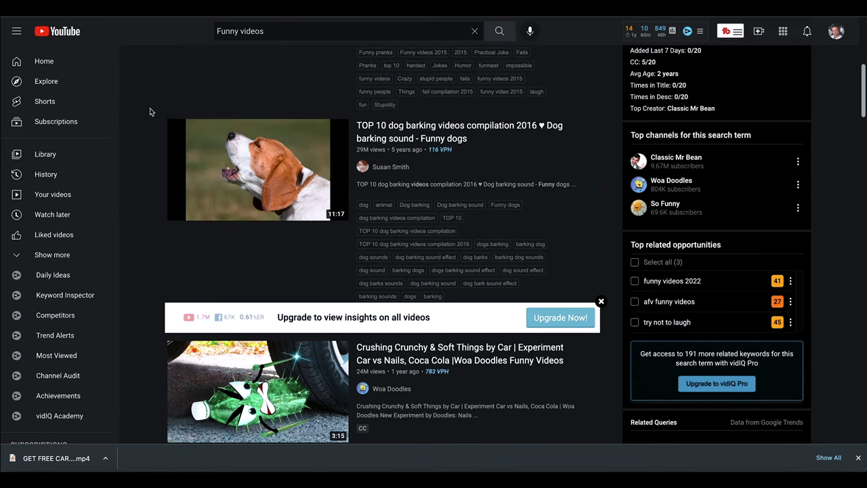
scroll(151, 110, "down", 1)
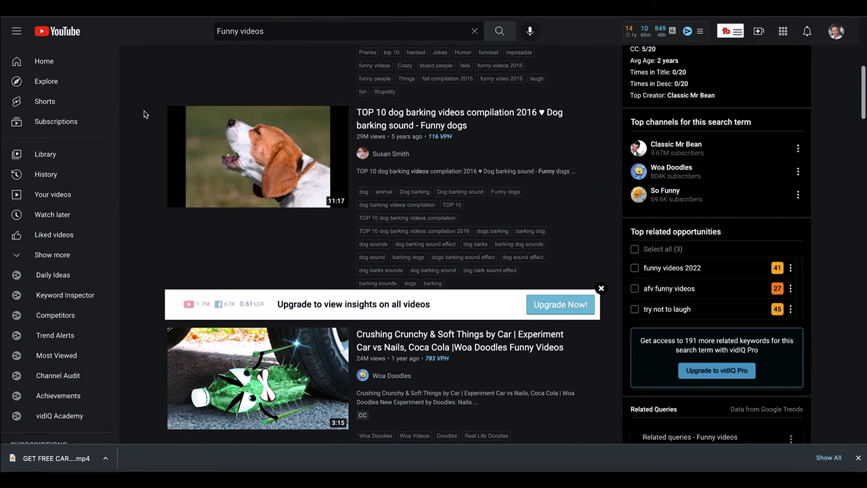
scroll(144, 126, "up", 5)
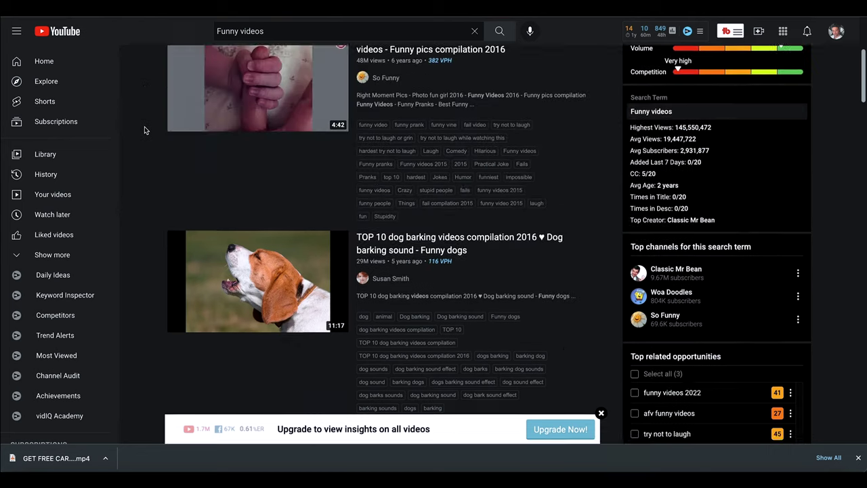
right_click(237, 118)
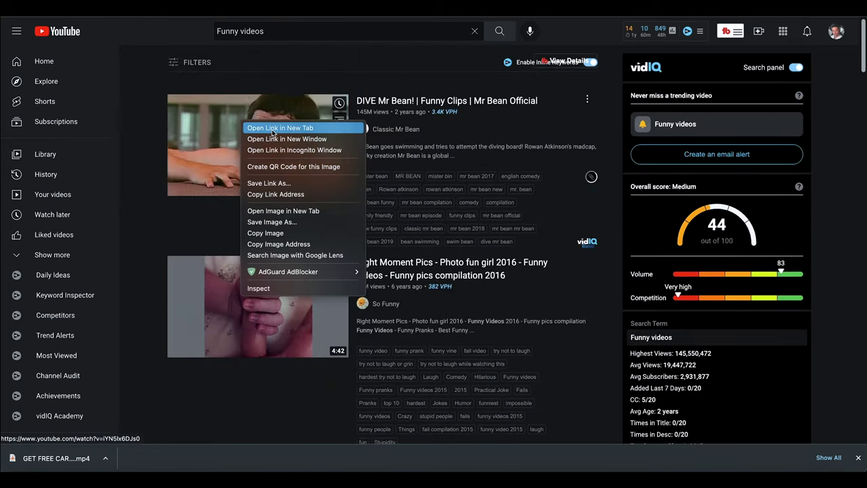
left_click(143, 163)
Look further down the Creative Commons results for other reusable videos, including the Woa Doodles car-crushing experiment.
scroll(142, 163, "down", 4)
scroll(143, 164, "down", 3)
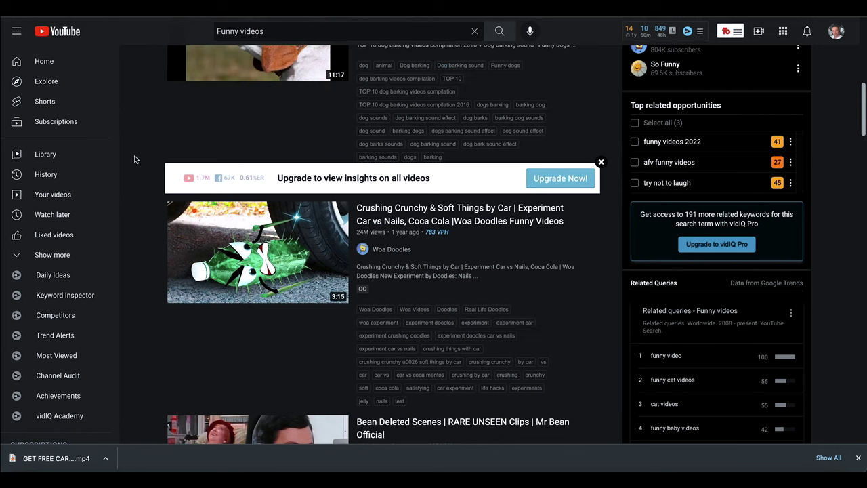
right_click(224, 238)
left_click(145, 235)
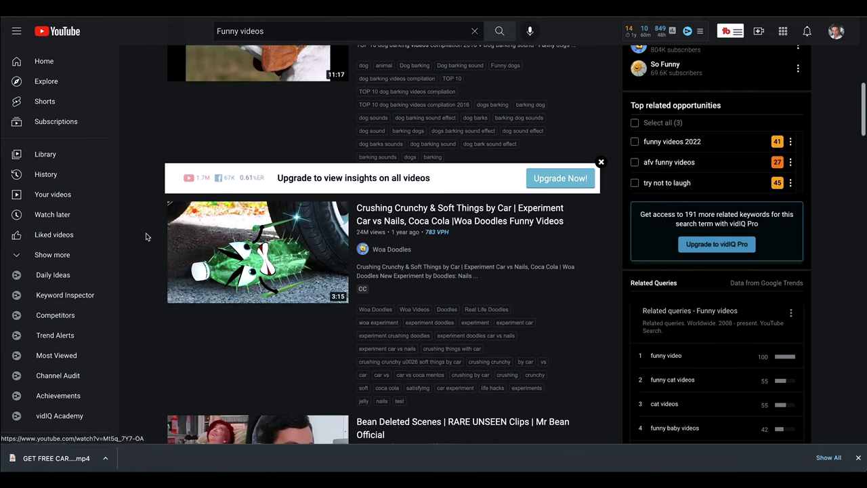
scroll(145, 236, "down", 2)
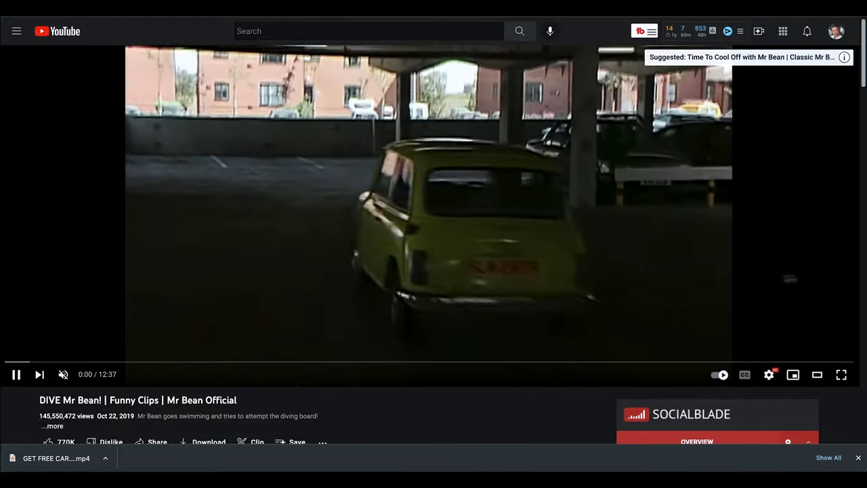
Pause the "DIVE Mr Bean!" video, leave theater mode, and examine the channel's estimated monthly earnings in Social Blade.
key("space")
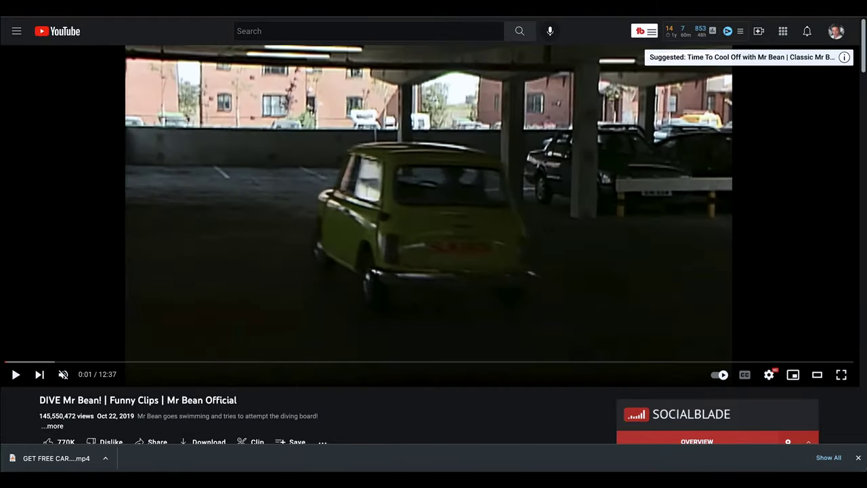
left_click(817, 374)
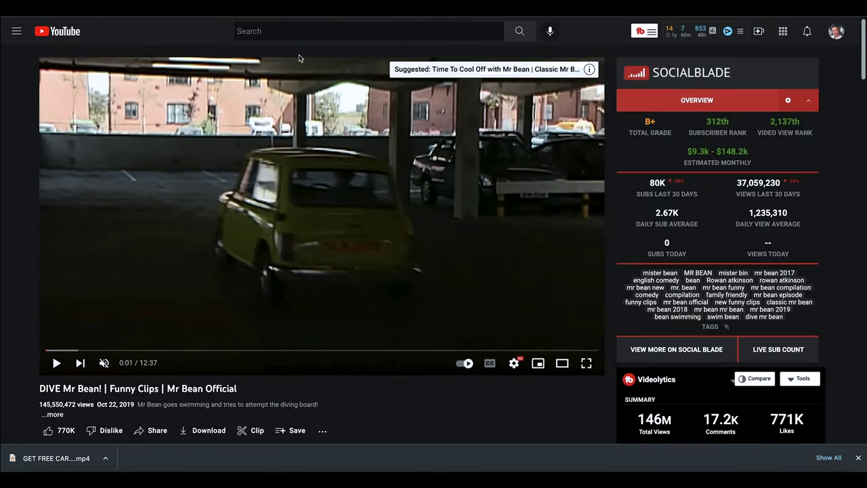
left_click_drag(683, 153, 745, 153)
left_click(741, 177)
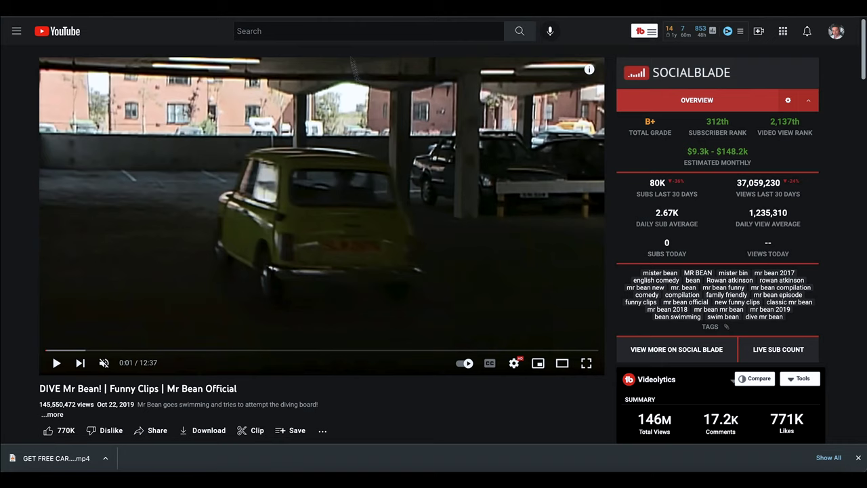
left_click_drag(718, 152, 777, 149)
left_click(779, 154)
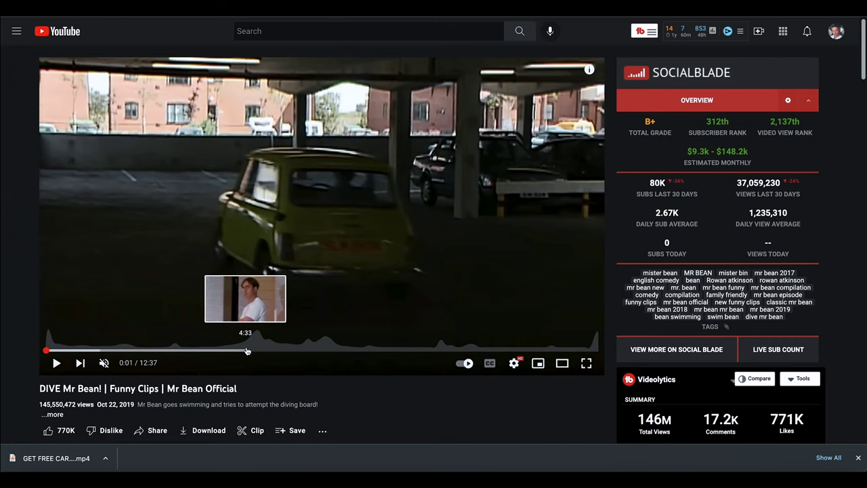
Skip ahead in the "DIVE Mr Bean!" video, starting around 4:33, to preview scenes suitable for short clips.
left_click(245, 351)
left_click(332, 342)
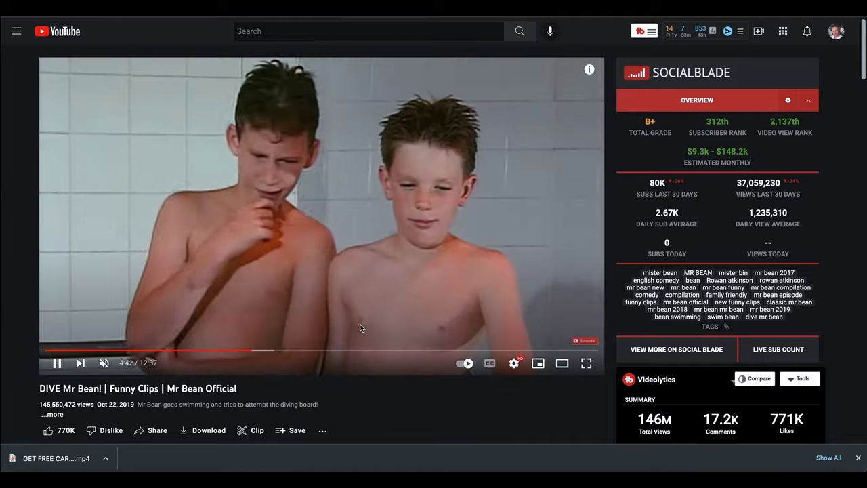
left_click_drag(315, 351, 415, 352)
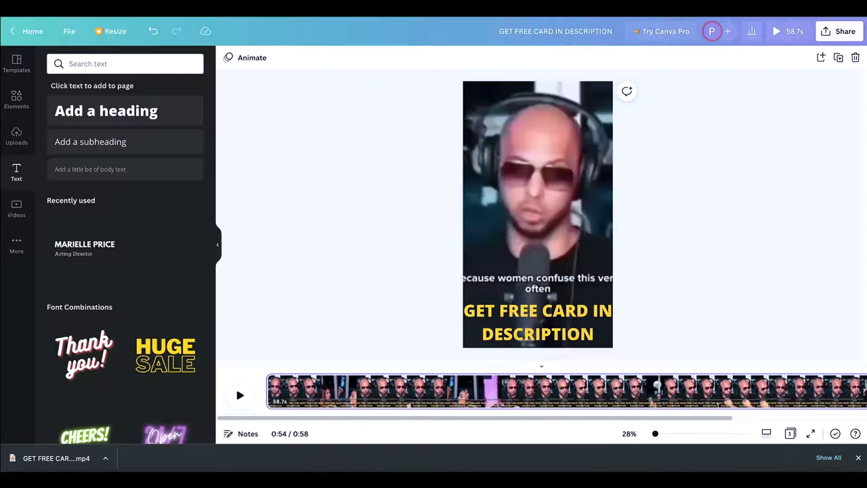
Switch to the Canva design and trim the Andrew Tate clip at both ends of the timeline to 33.3 seconds.
left_click(619, 389)
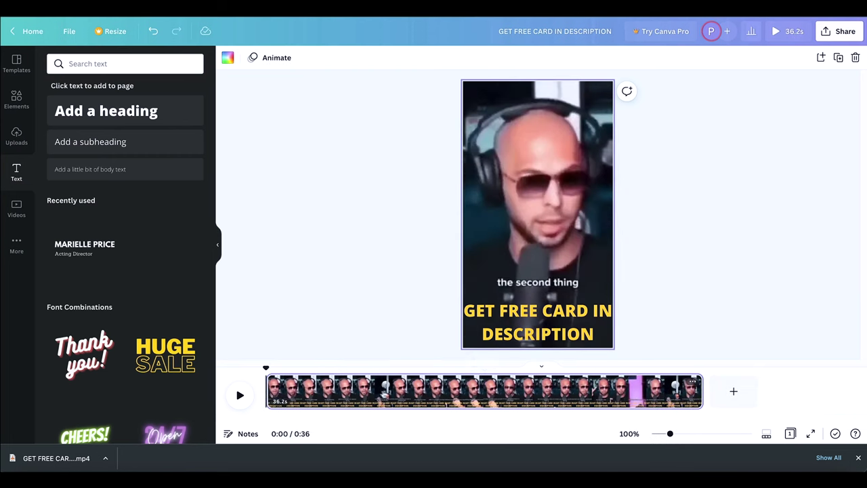
left_click_drag(702, 391, 528, 391)
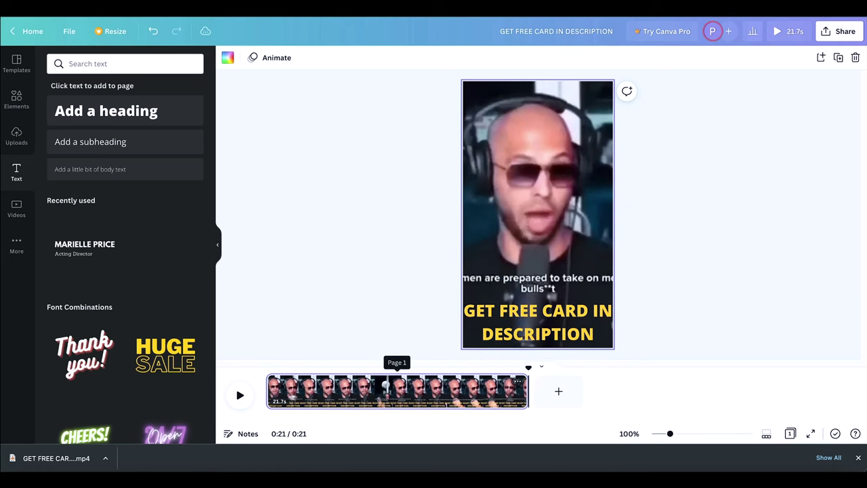
left_click_drag(271, 390, 422, 391)
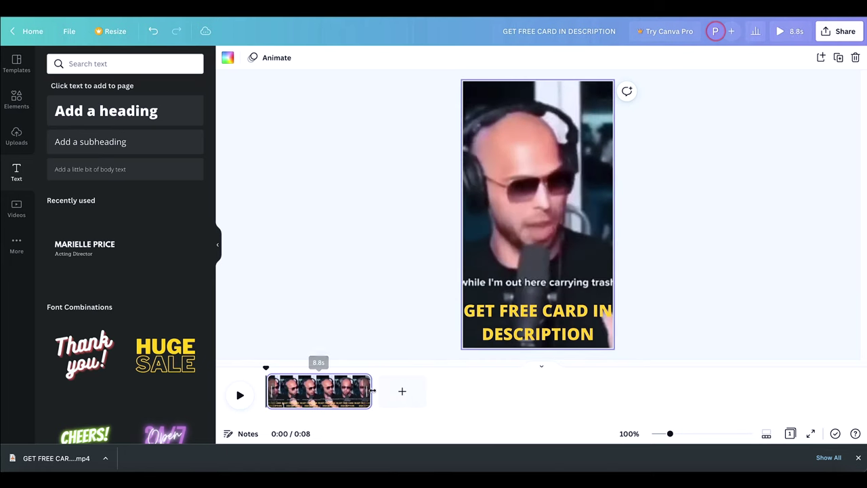
left_click_drag(542, 391, 546, 391)
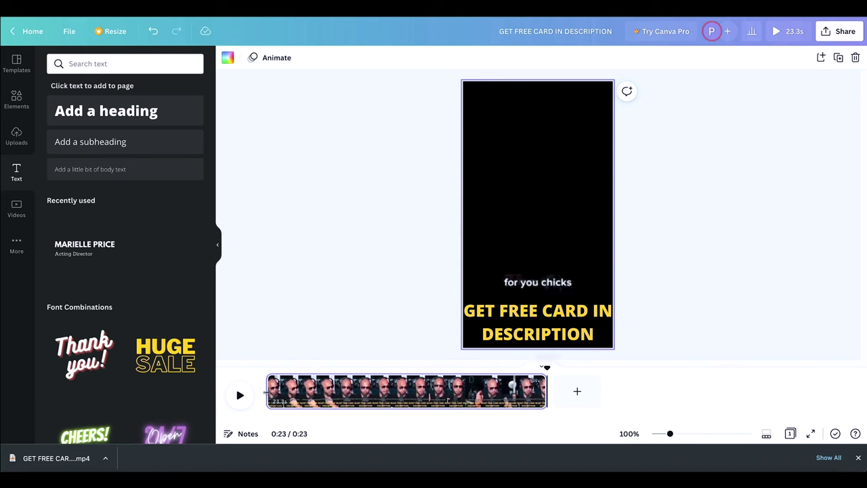
left_click(268, 390)
left_click_drag(270, 390, 222, 391)
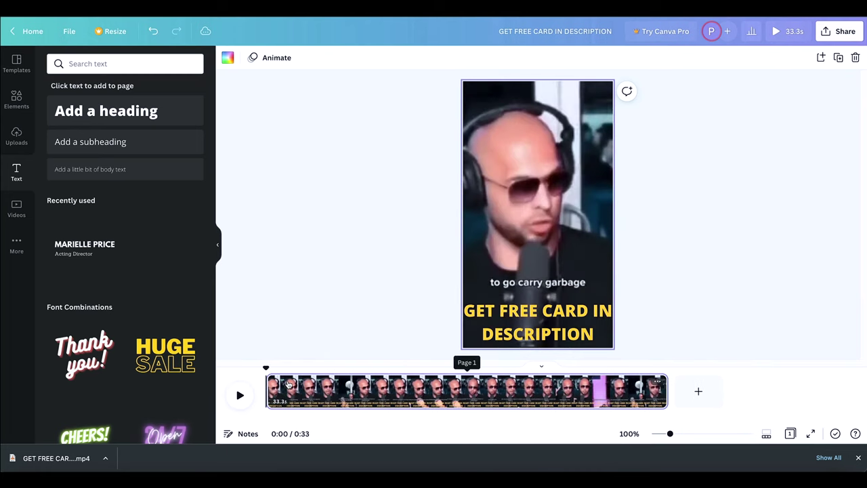
left_click(266, 385)
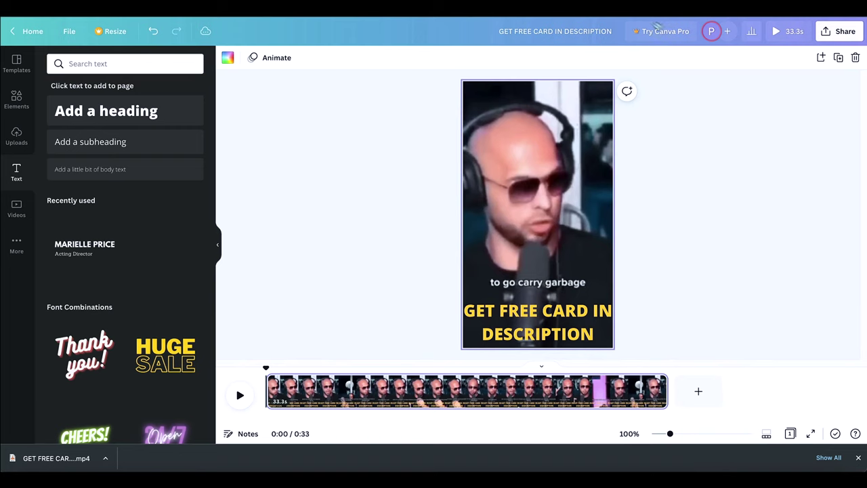
Detach the Andrew Tate video from the page background, then make it slightly smaller and higher on the page.
left_click(831, 30)
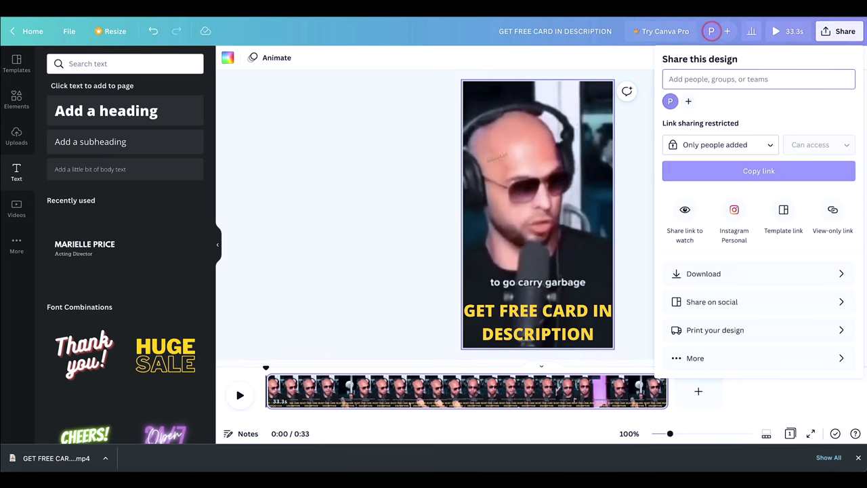
left_click(377, 169)
left_click(568, 201)
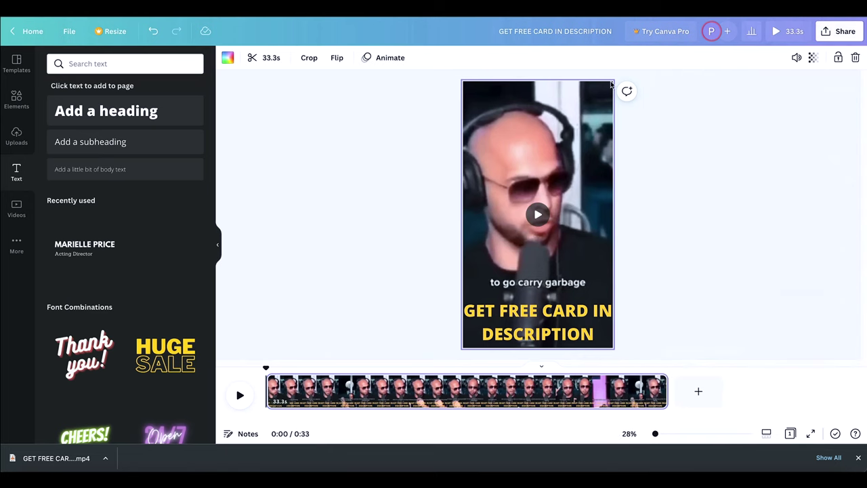
right_click(569, 154)
left_click(557, 139)
double_click(547, 140)
right_click(544, 143)
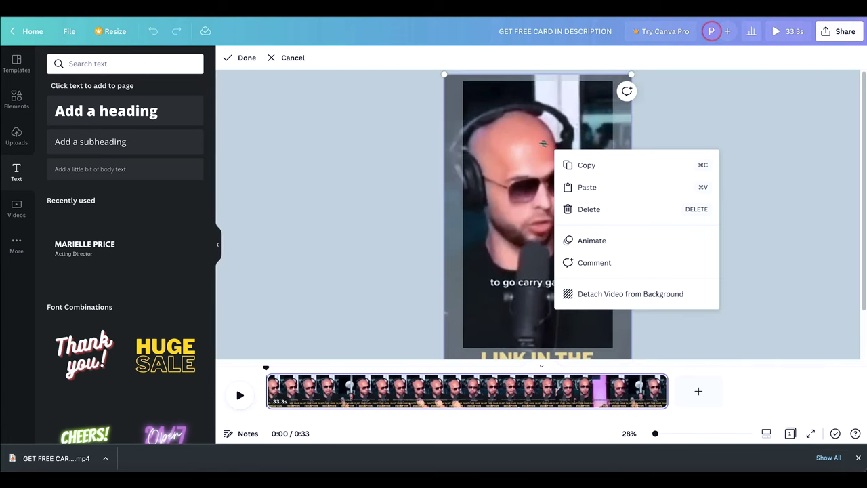
left_click(602, 294)
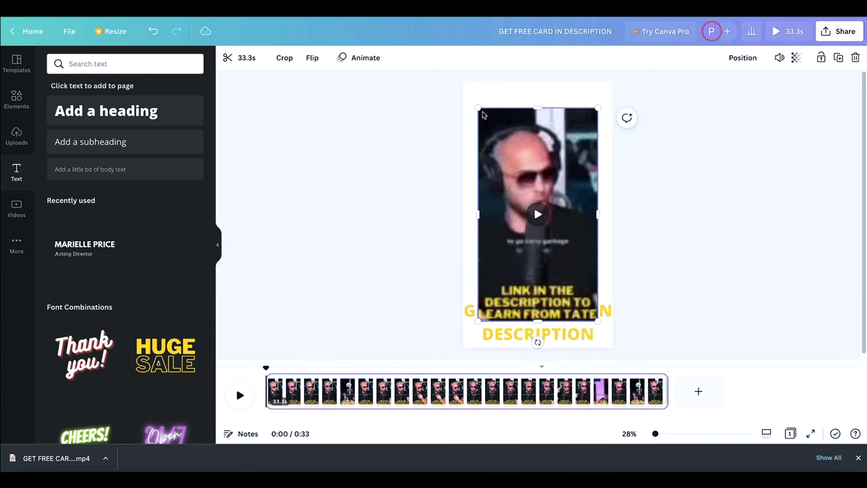
left_click_drag(483, 115, 433, 141)
left_click_drag(542, 318, 540, 306)
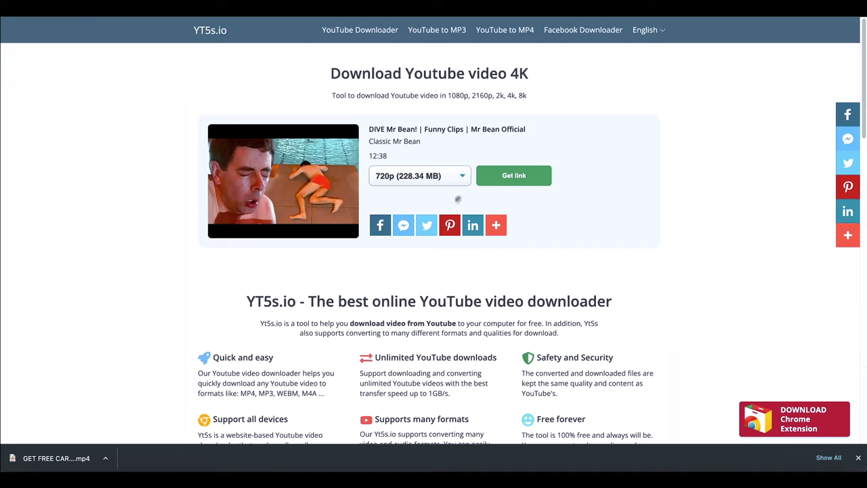
On YT5s.io, generate the 720p link for "DIVE Mr Bean!" and download the video.
left_click(425, 179)
left_click(508, 178)
left_click(507, 180)
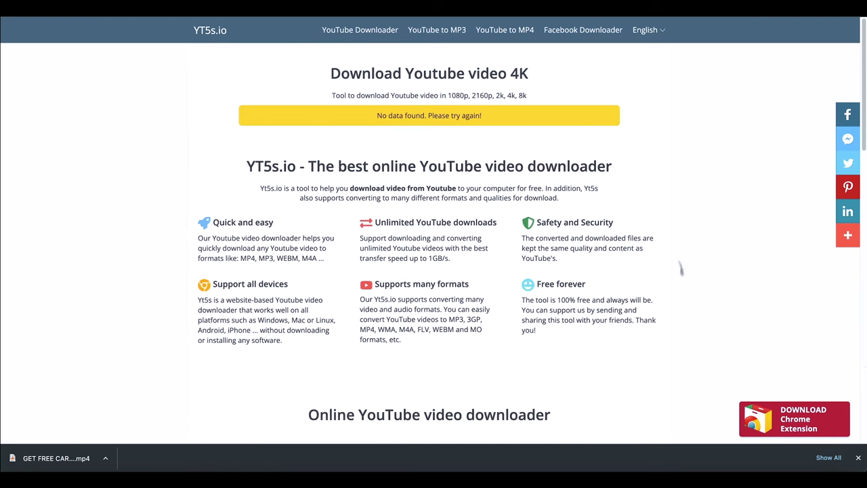
left_click_drag(368, 114, 488, 119)
left_click(495, 120)
left_click(424, 177)
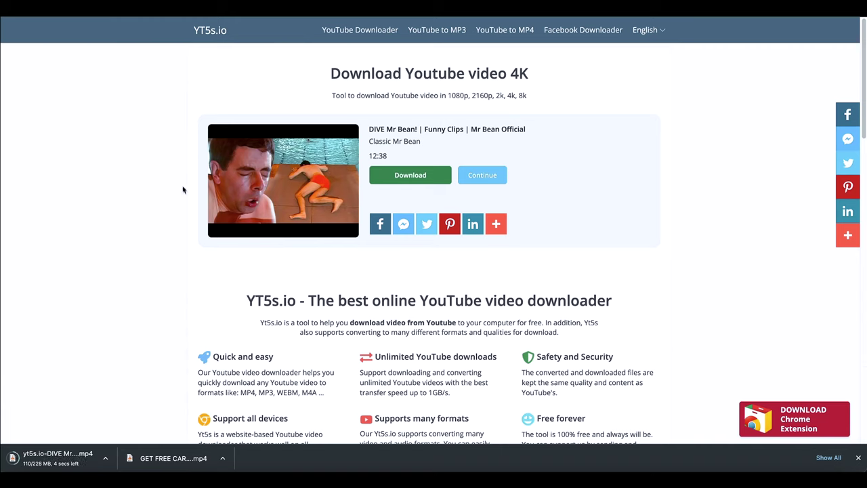
Switch back to the Canva design and delete the page holding the Andrew Tate video and its caption.
key("ctrl+Tab")
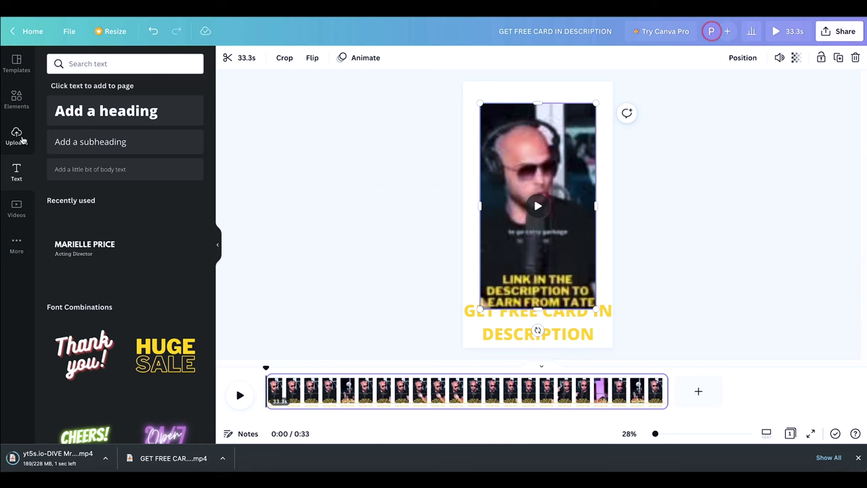
left_click(332, 380)
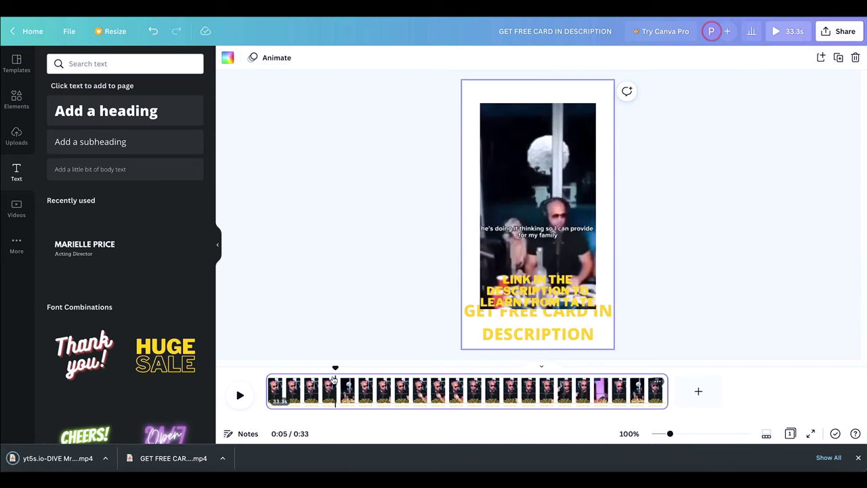
key("Delete")
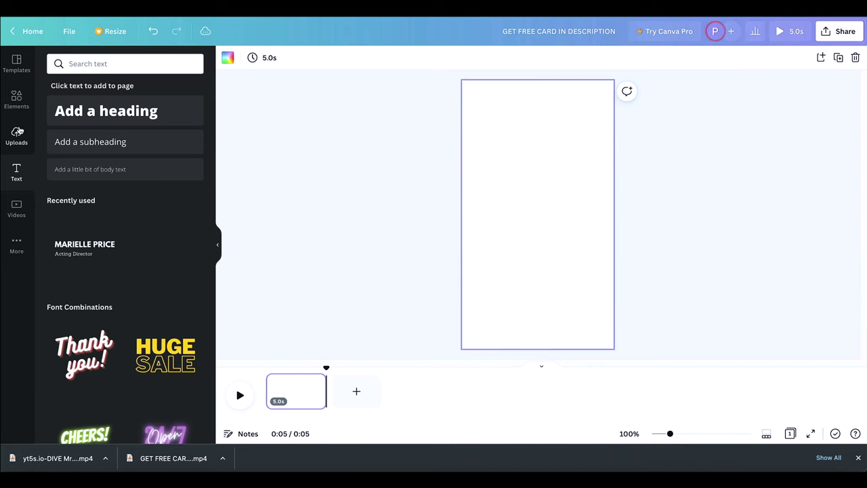
Add the 12:37 Mr Bean video from the uploaded videos to the blank page.
left_click(17, 135)
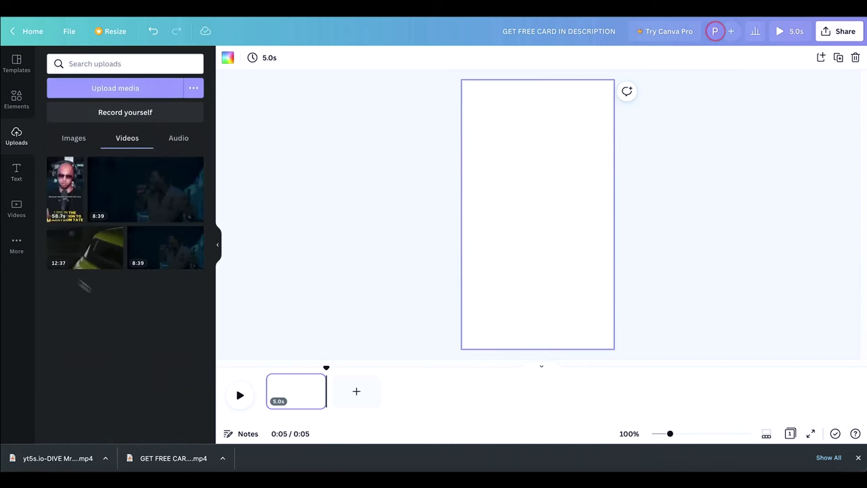
left_click(80, 252)
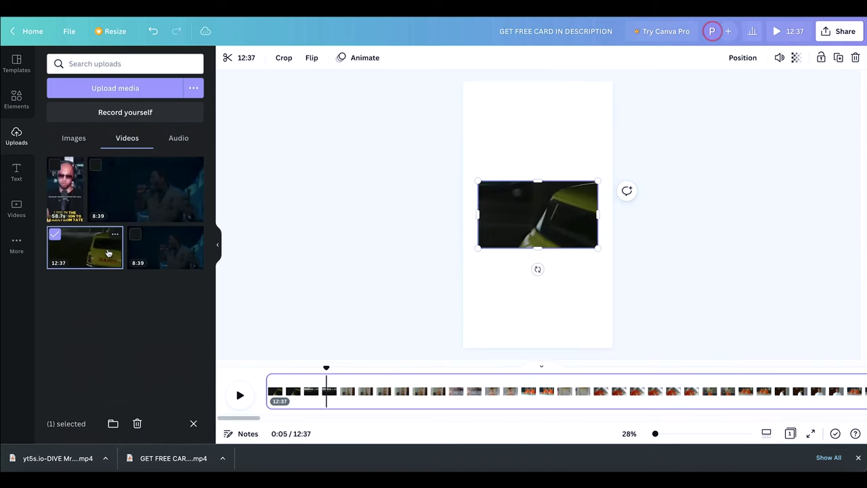
left_click_drag(80, 251, 515, 228)
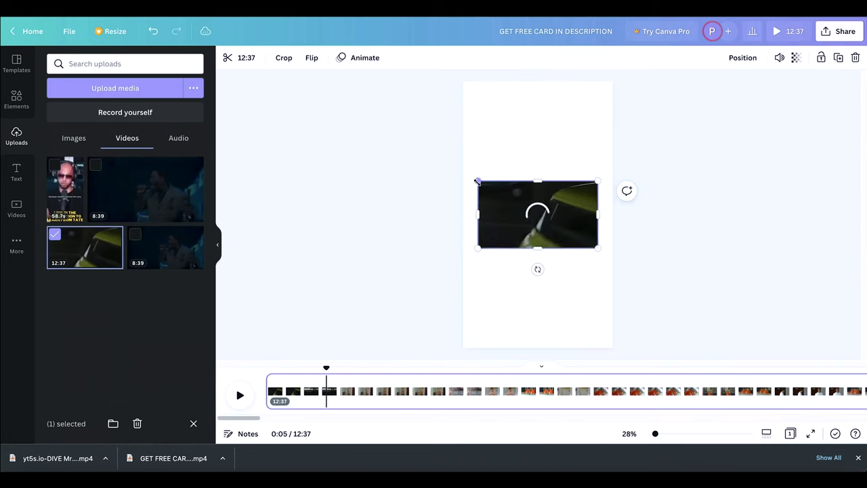
Enlarge the Mr Bean video beyond the page's side edges and centre it vertically, leaving white bands above and below.
left_click_drag(351, 109, 464, 172)
right_click(498, 210)
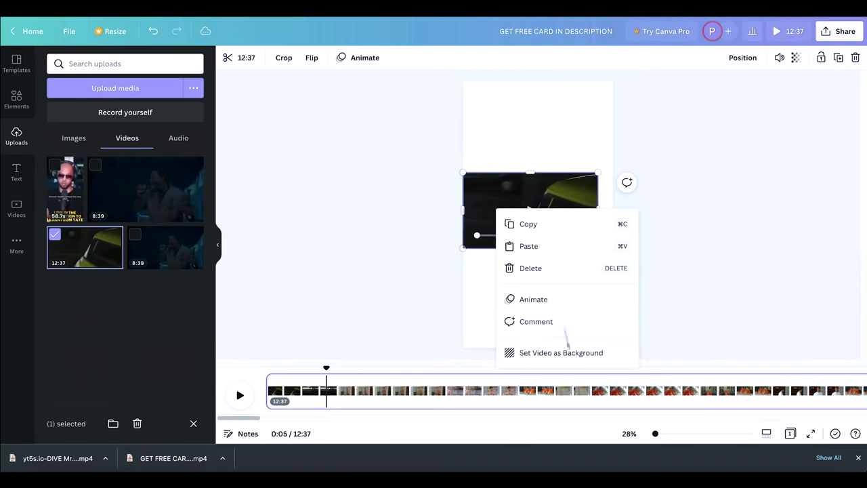
left_click(499, 206)
left_click_drag(593, 174, 740, 145)
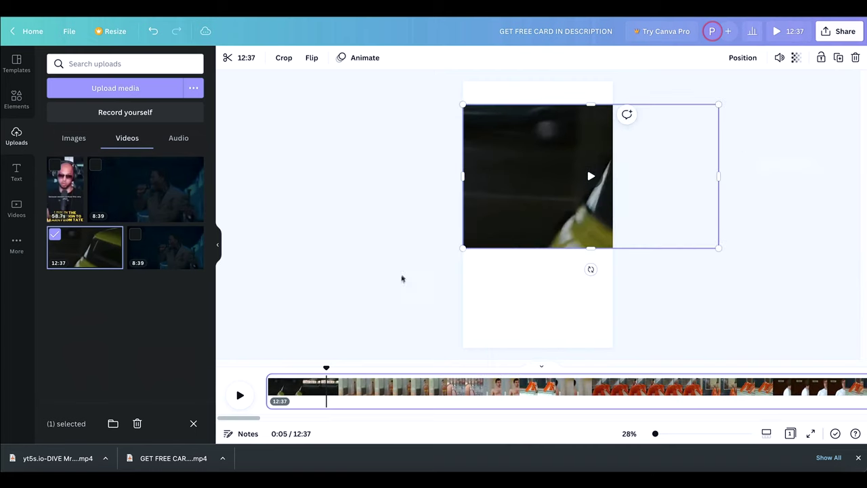
left_click_drag(464, 248, 332, 288)
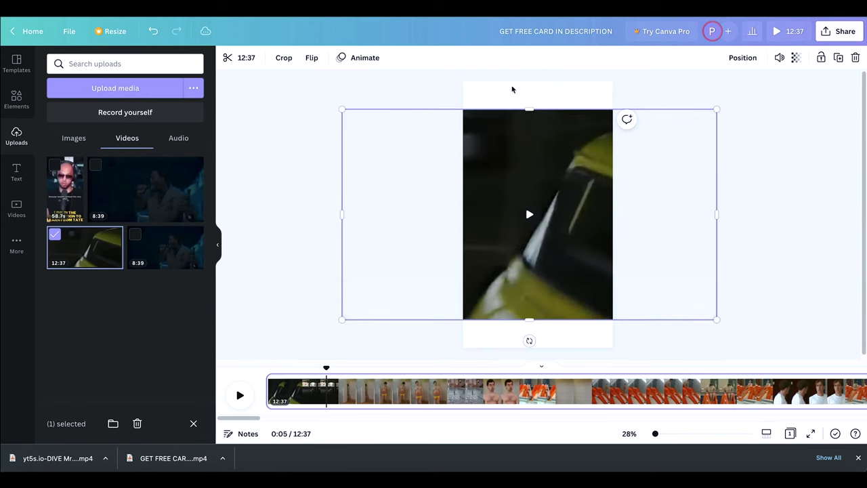
left_click_drag(589, 264, 596, 262)
Play the video and skip ahead to check its framing, shifting it sideways until the action sits centred between the white bands.
left_click(537, 215)
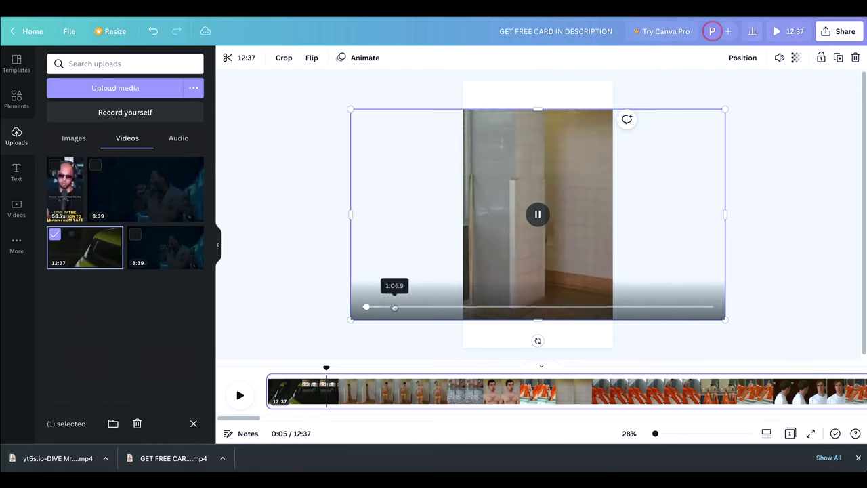
left_click_drag(368, 307, 486, 313)
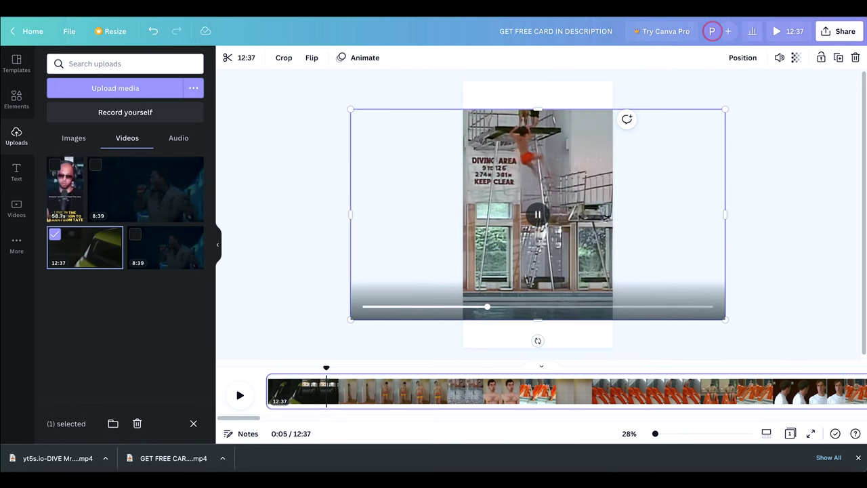
left_click_drag(548, 203, 713, 198)
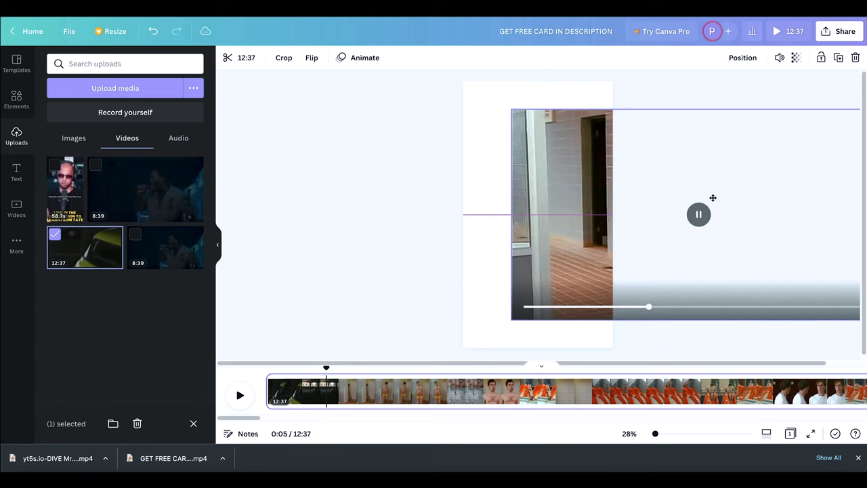
left_click_drag(713, 198, 588, 204)
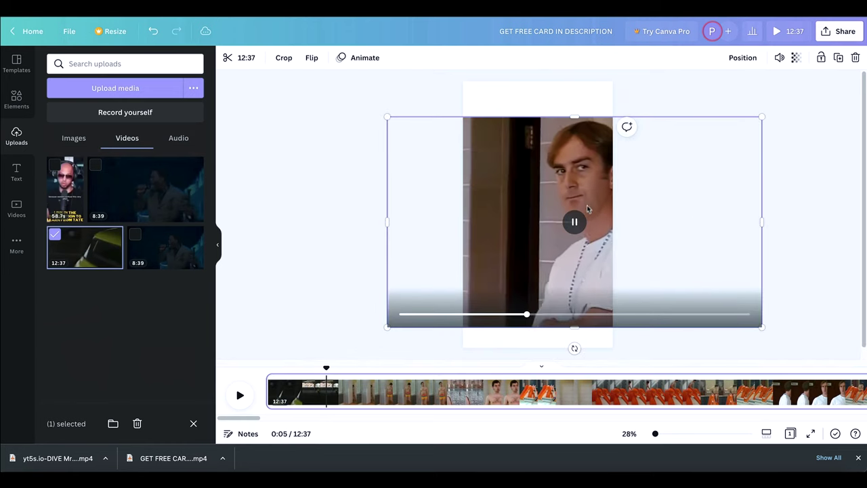
left_click_drag(526, 276, 481, 275)
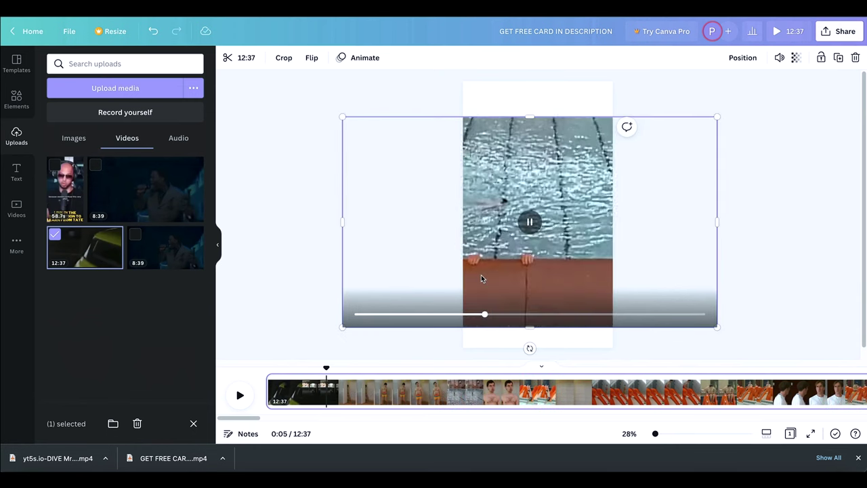
left_click_drag(587, 220, 567, 220)
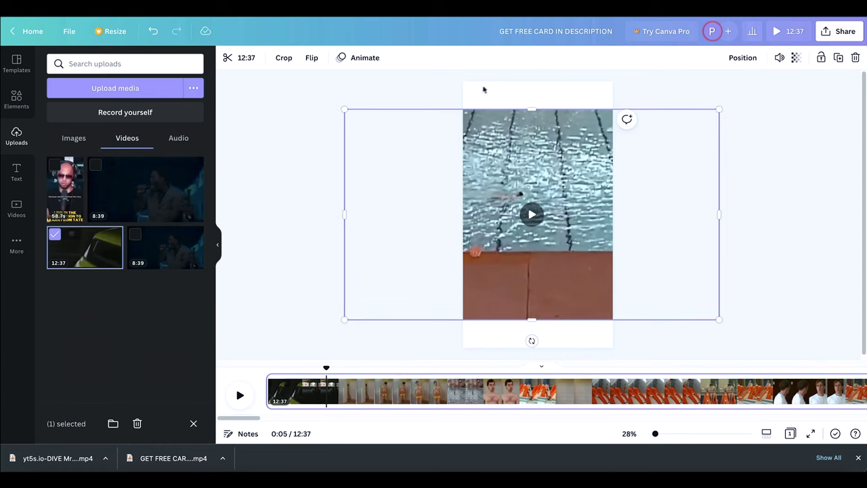
left_click(533, 95)
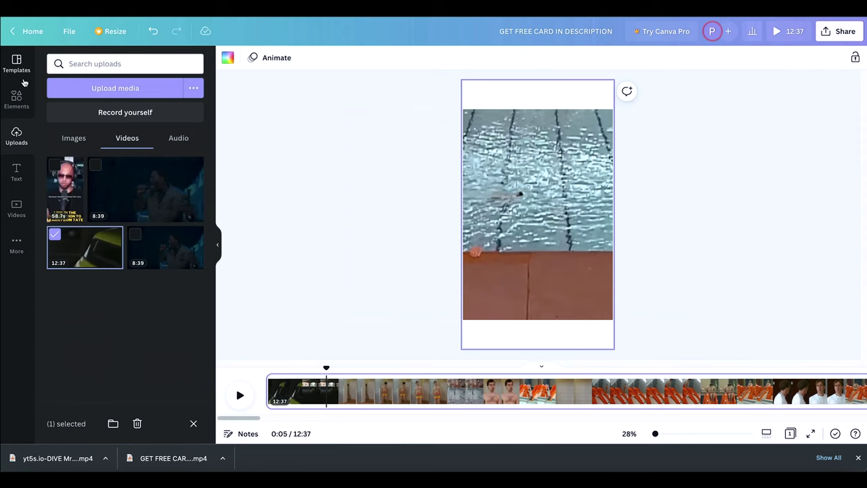
Add a heading to the page reading "LINK IN DESCRIPTION".
left_click(17, 170)
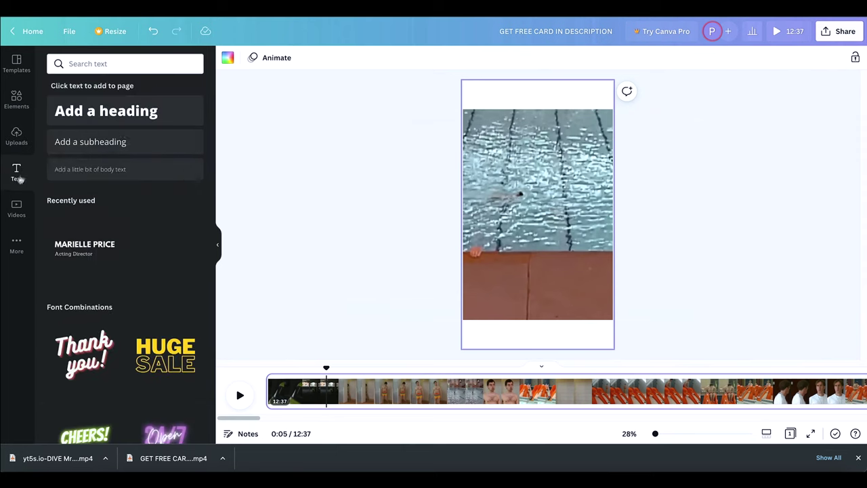
left_click(98, 114)
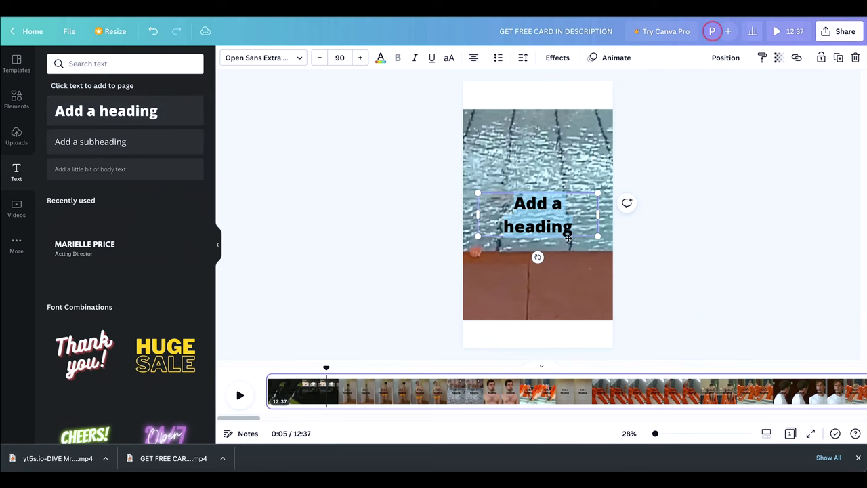
type("LIN")
type("NK")
key("BackSpace")
key("BackSpace")
type("K")
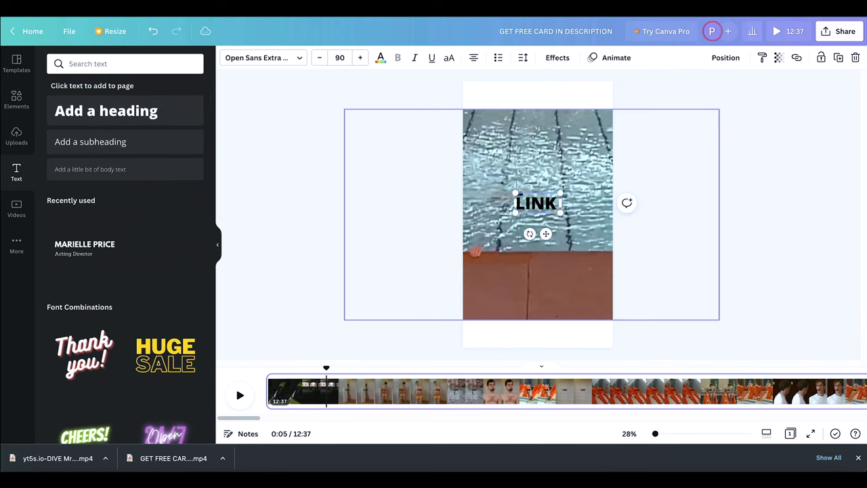
type(" IN DESCRIPTION")
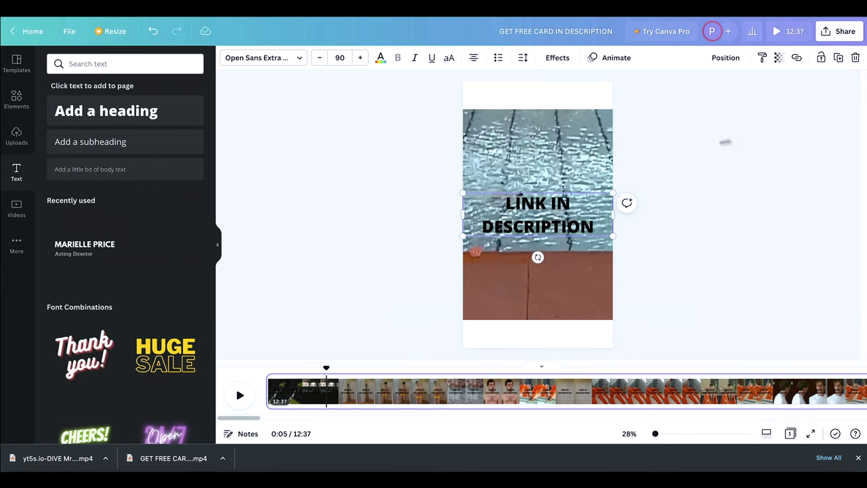
left_click(761, 139)
Change the colour of the "LINK IN DESCRIPTION" heading to yellow.
left_click(566, 203)
double_click(590, 227)
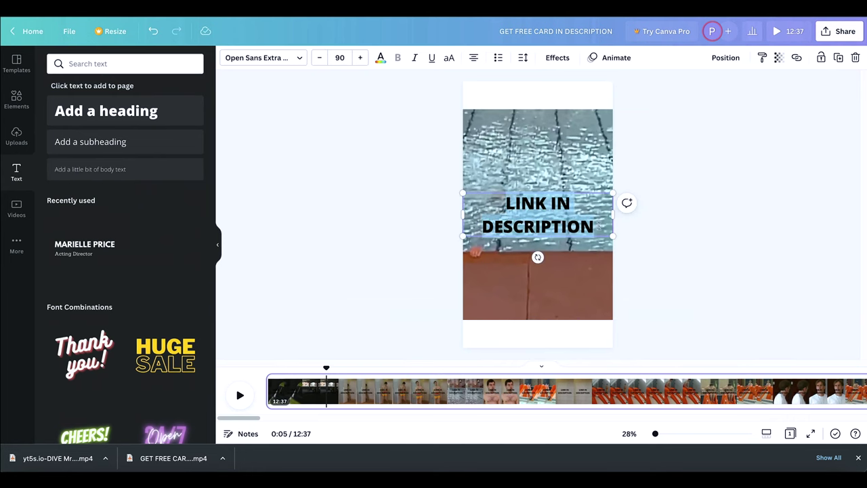
left_click(382, 60)
left_click(139, 288)
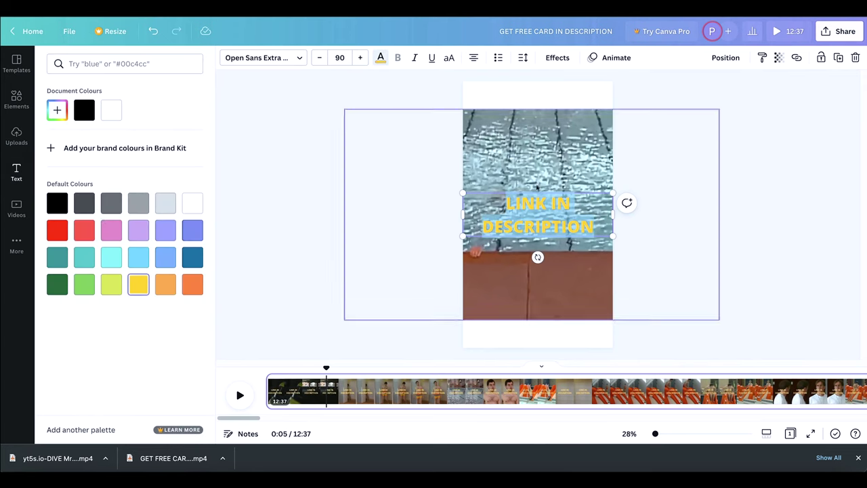
Shrink the yellow caption to font size 59.5 and place it in the white band above the video.
left_click_drag(494, 193, 479, 92)
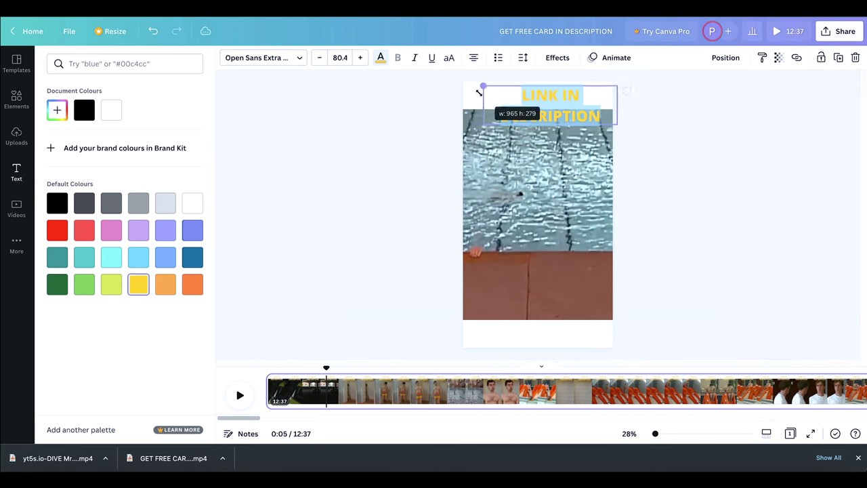
left_click(581, 102)
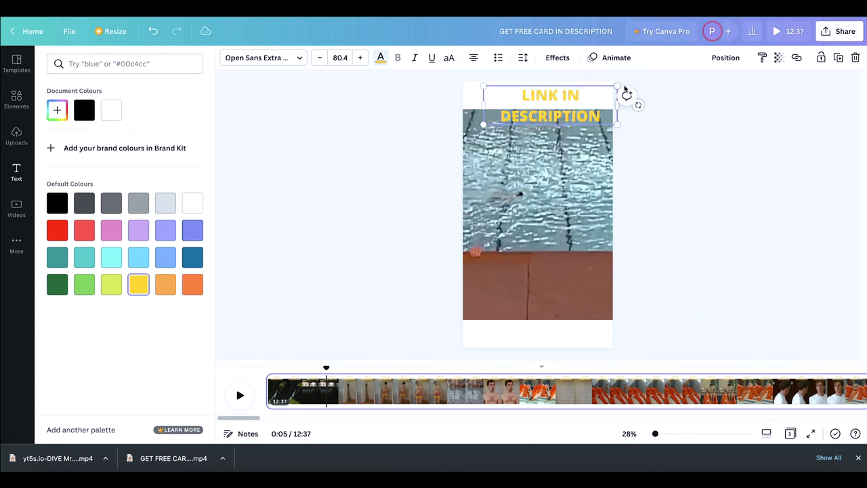
left_click_drag(609, 87, 574, 81)
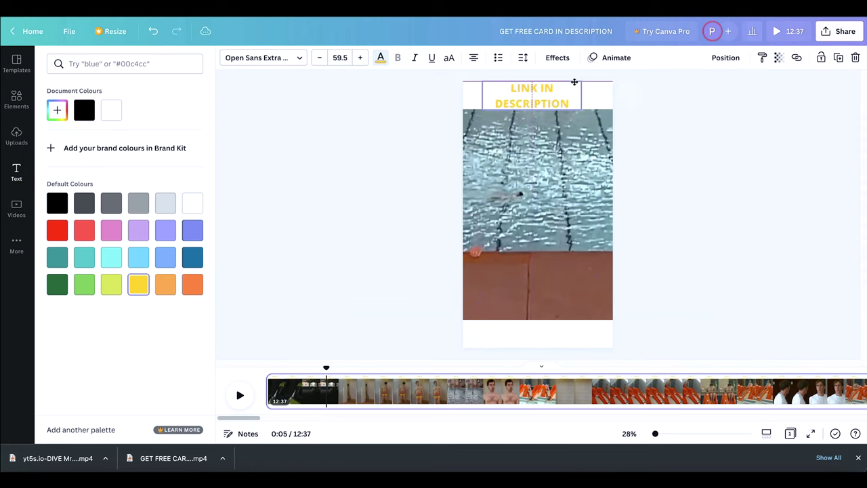
Duplicate the "LINK IN DESCRIPTION" caption and place the copy in the white band below the video.
left_click(549, 90)
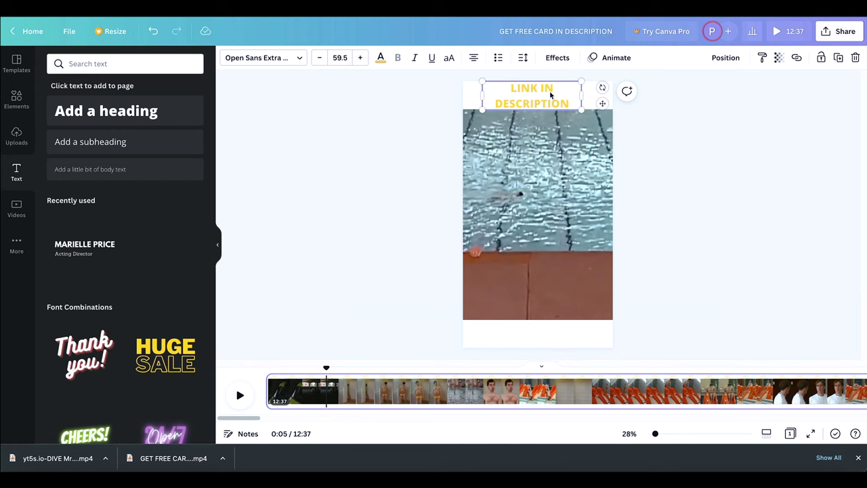
left_click(548, 290)
left_click_drag(549, 110, 549, 329)
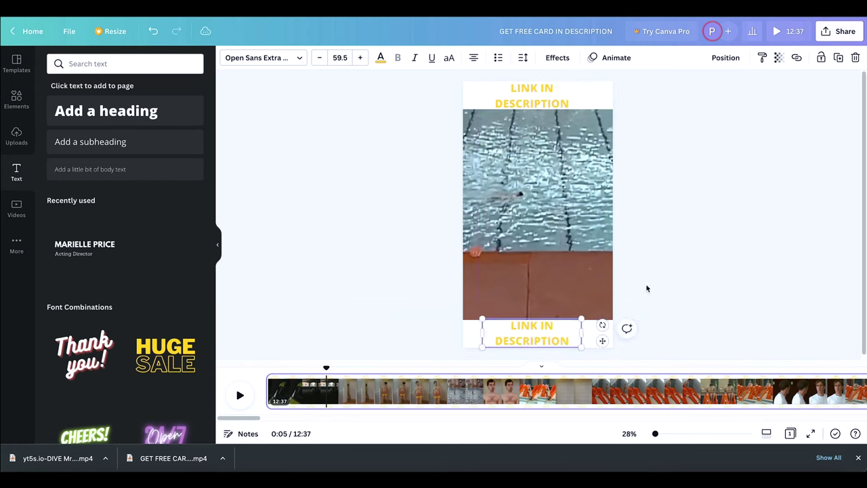
left_click(653, 317)
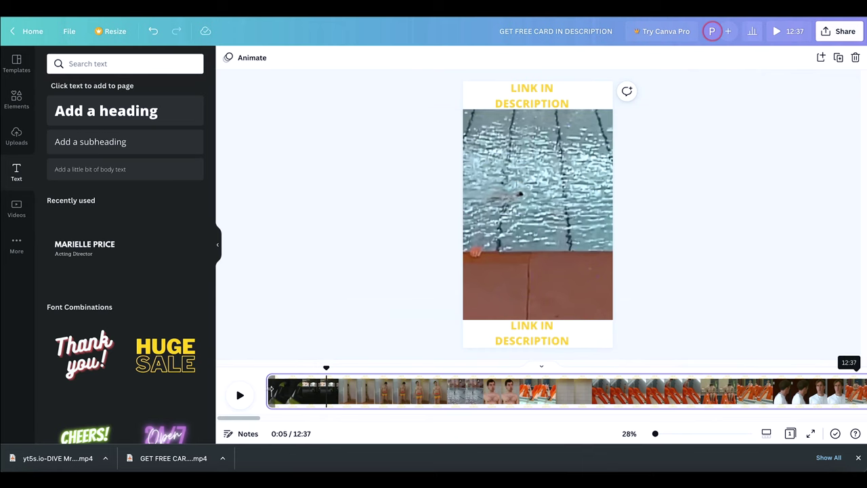
Trim about 4 seconds off the start of the page's clip, and cut its end so the page lasts 44.7 s.
left_click_drag(270, 391, 315, 390)
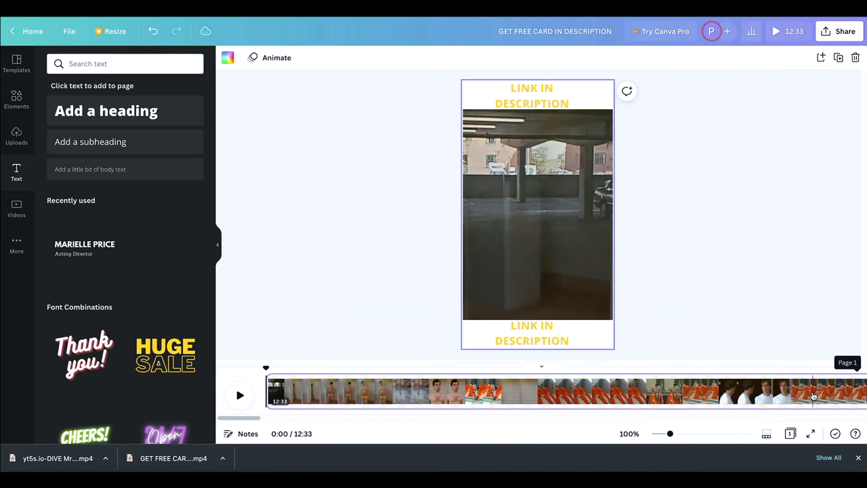
scroll(813, 396, "right", 10)
scroll(814, 396, "right", 12)
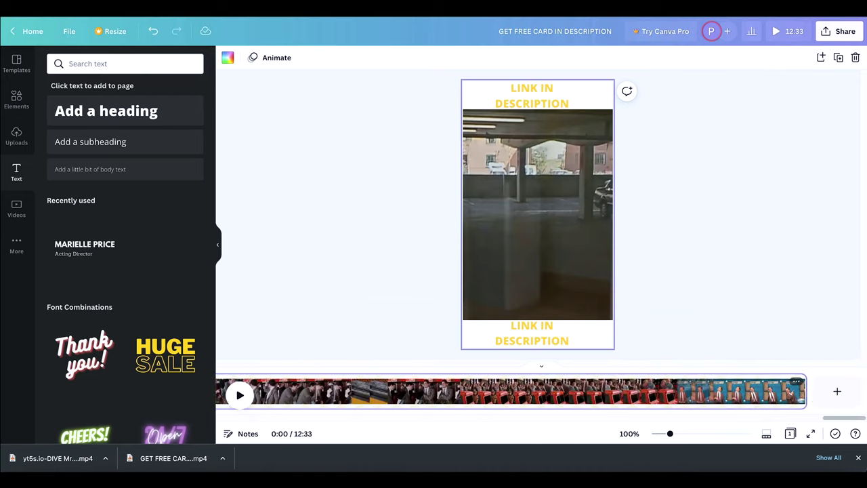
left_click_drag(805, 387, 2, 390)
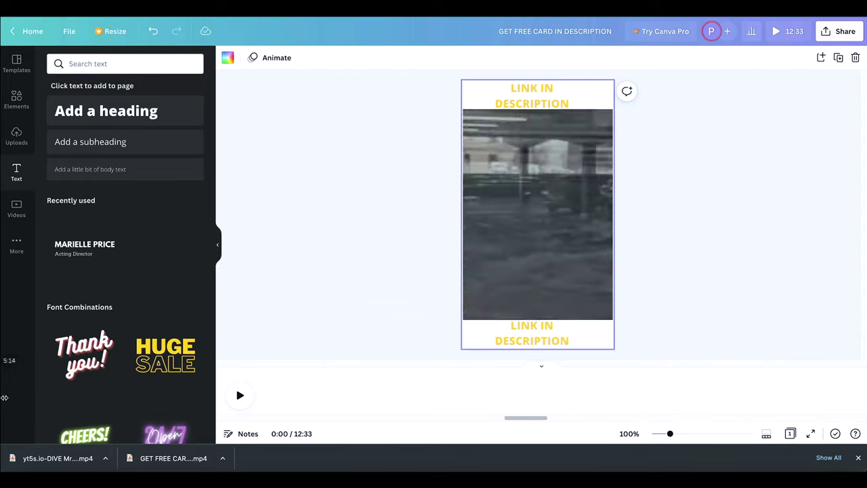
left_click_drag(56, 400, 45, 401)
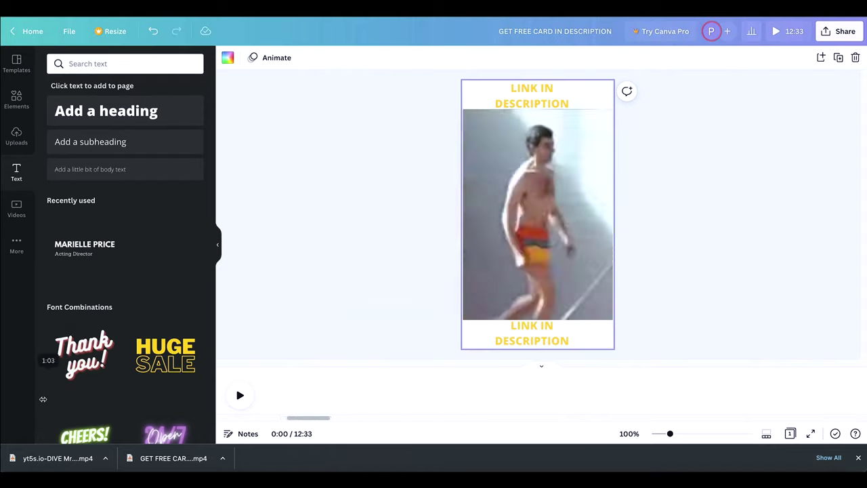
left_click_drag(48, 400, 805, 383)
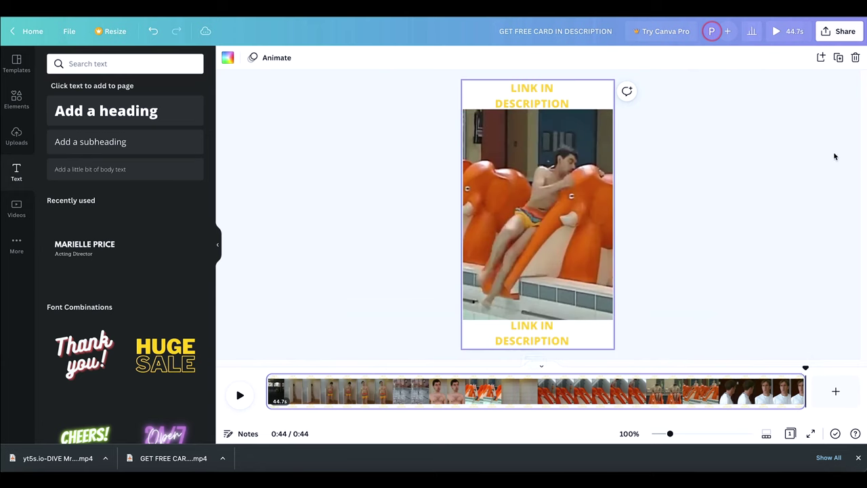
left_click(545, 118)
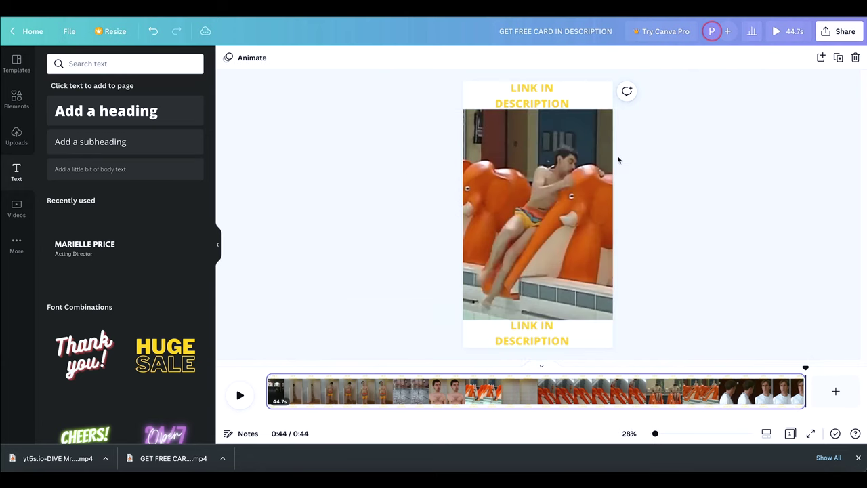
Download the design as an MP4 video.
left_click(839, 35)
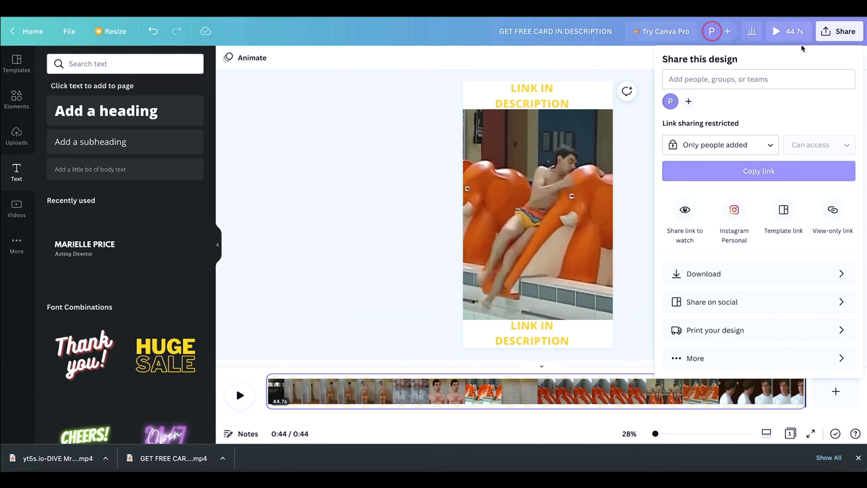
left_click(722, 275)
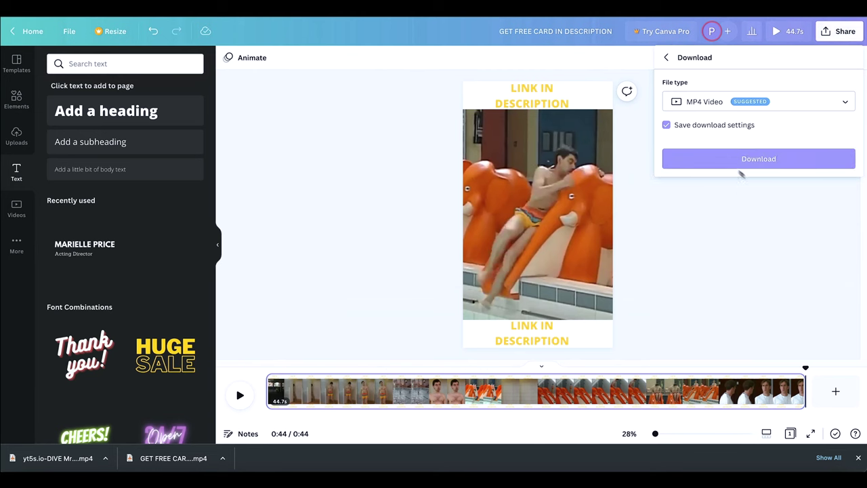
left_click(723, 165)
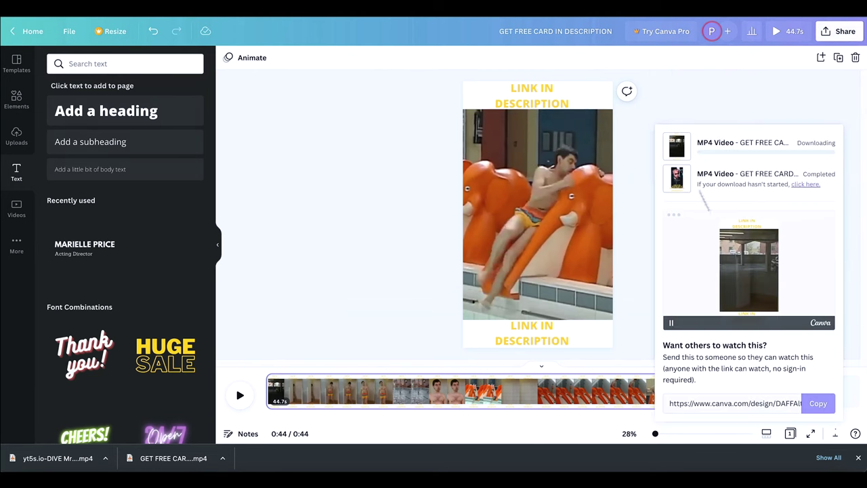
mouse_move(685, 156)
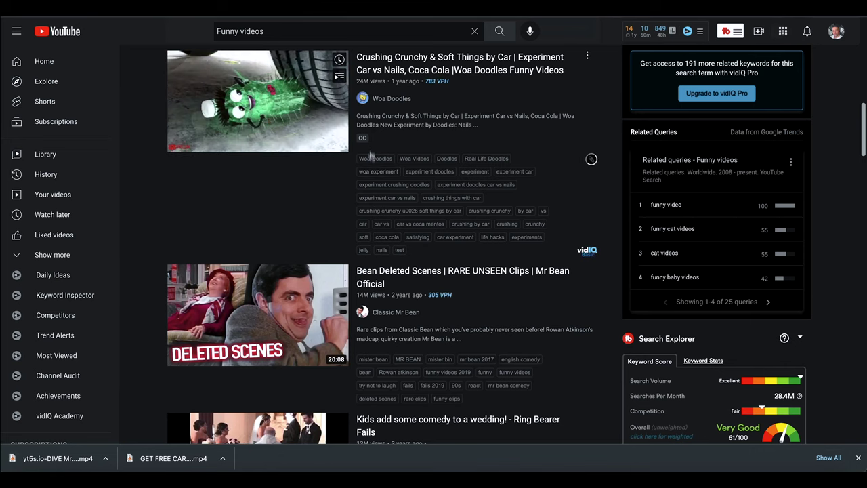
scroll(428, 174, "up", 2)
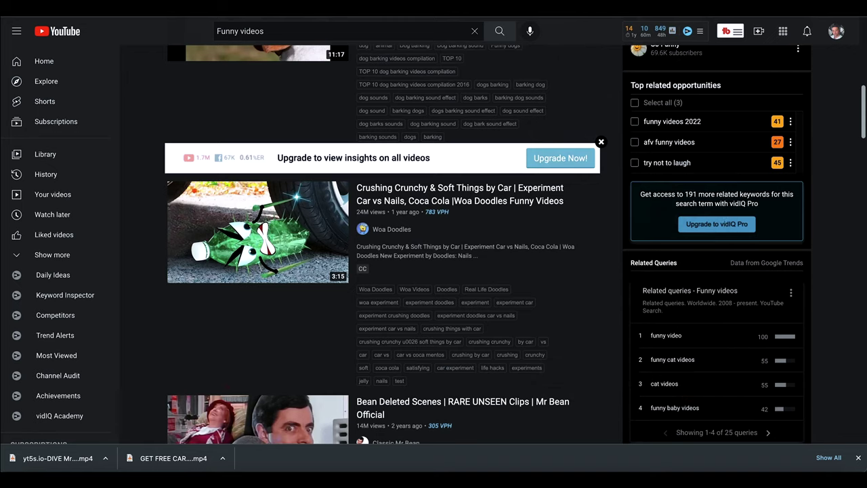
scroll(506, 158, "down", 1)
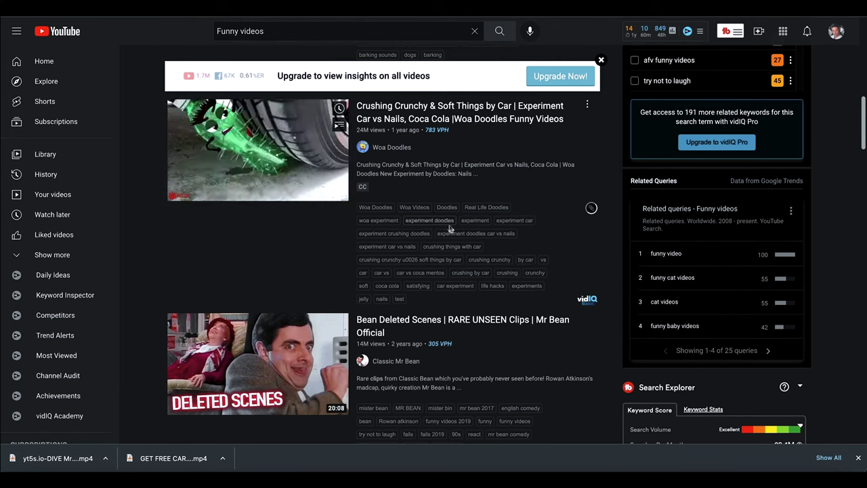
scroll(450, 226, "up", 4)
scroll(449, 226, "up", 3)
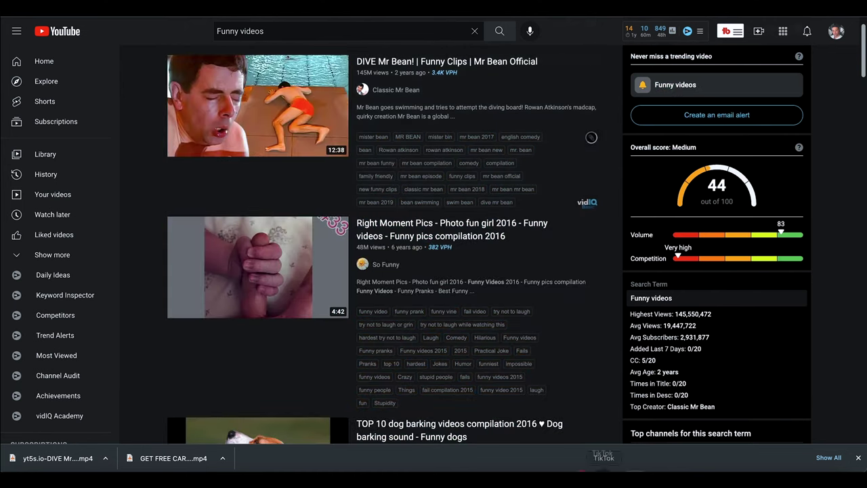
Switch to the Untitled.rtf notes and paste the Mr Bean video's copied tag list below the CPA GRIP link.
left_click(701, 466)
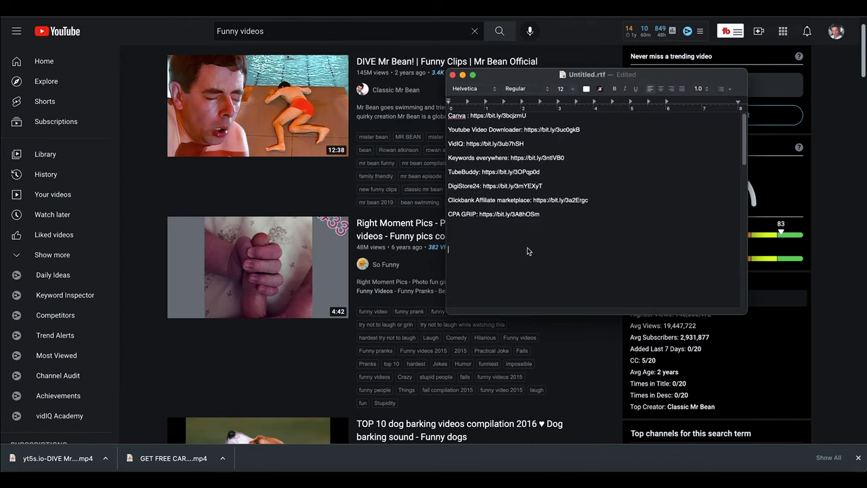
type("mister bean,MR BEAN,mister bin,mr bean 2017,english comedy,bean,Rowan atkinson,rowan atkinson,mr bean new,mr. bean,mr bean funny,mr bean compilation,comedy,compilation,family friendly,mr bean episode,funny clips,mr bean official,new funny clips,classic mr bean,mr bean 2018,mr bean mr bean,mr bean 2019,bean swimming,swim bean,dive mr bean")
left_click_drag(542, 215, 437, 119)
left_click(553, 215)
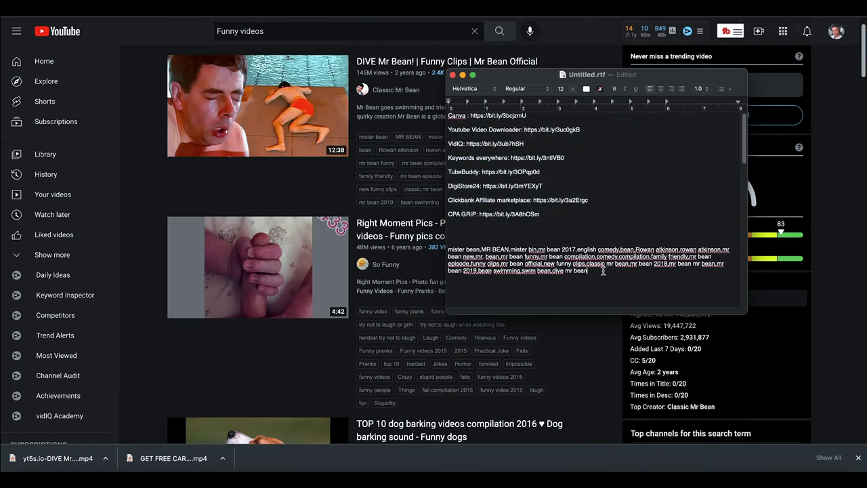
left_click_drag(449, 250, 619, 270)
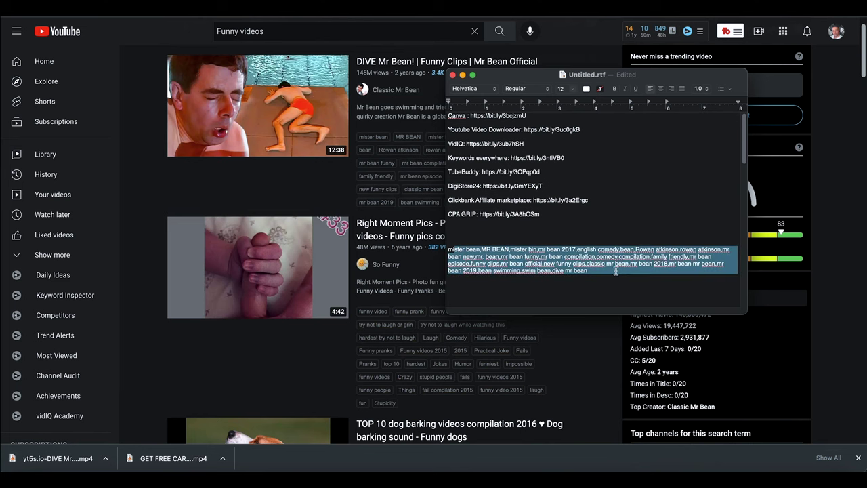
left_click(138, 223)
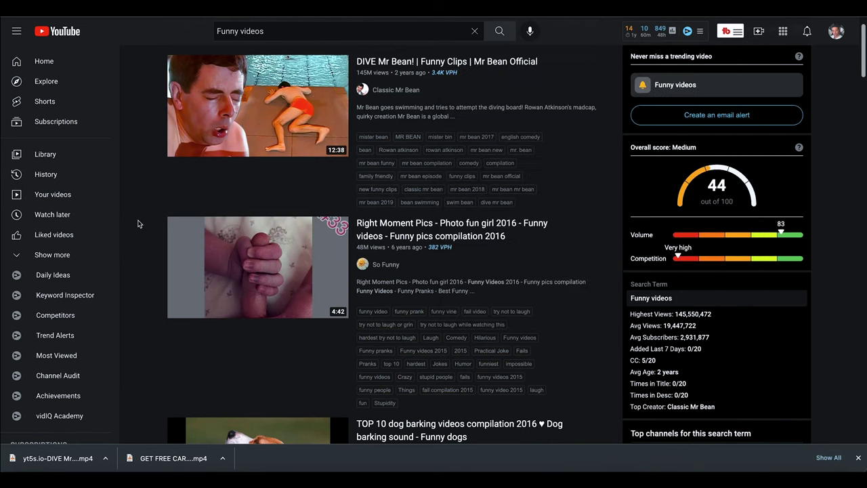
Browse the YouTube results for "Funny videos" and examine the title of the "DIVE Mr Bean!" video.
scroll(571, 255, "down", 4)
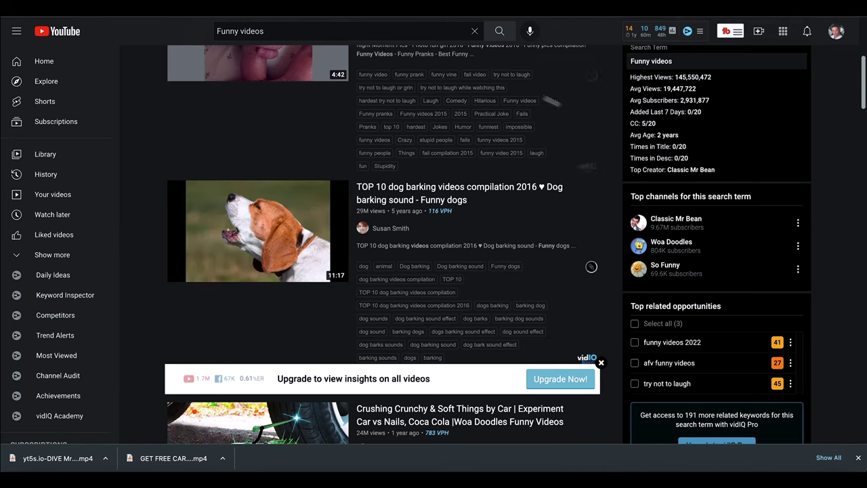
scroll(576, 247, "up", 5)
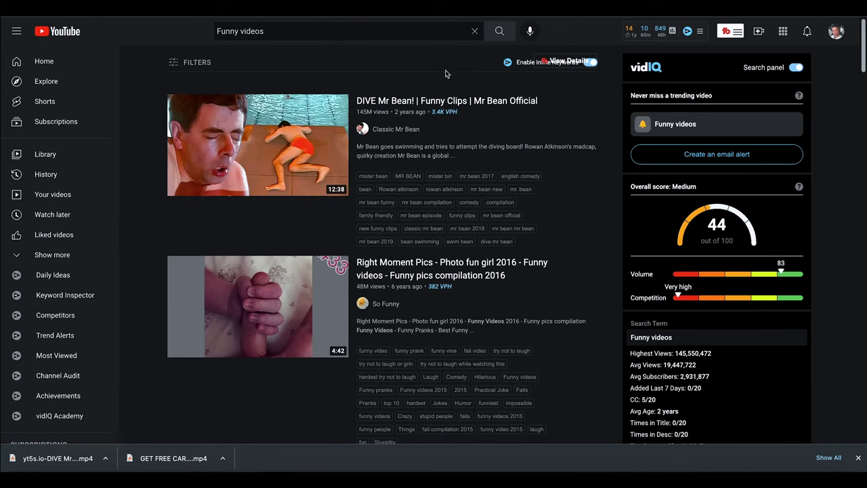
left_click_drag(538, 101, 356, 103)
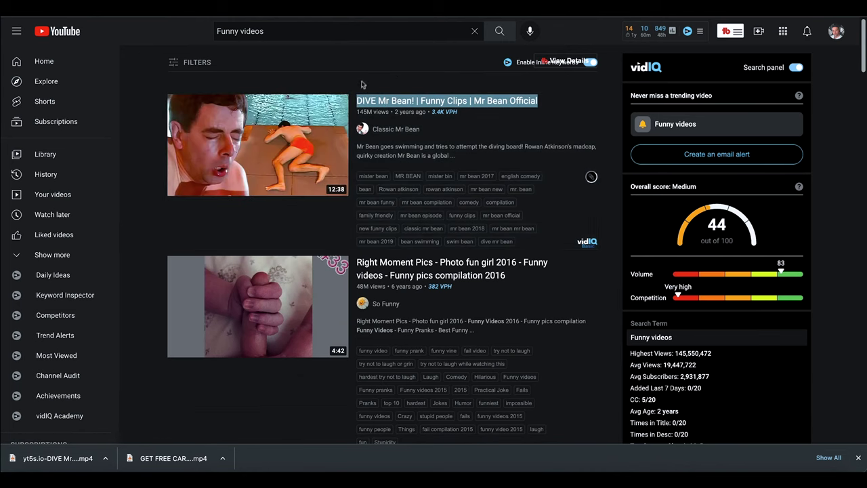
left_click(371, 67)
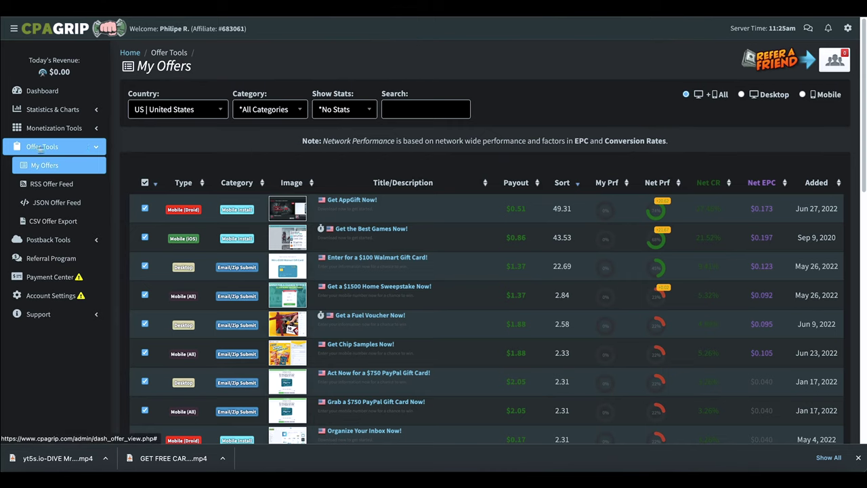
Examine the United States offers in CPAGrip and the payouts of the AppGift, Best Games and $100 Walmart Gift Card offers.
scroll(433, 258, "down", 10)
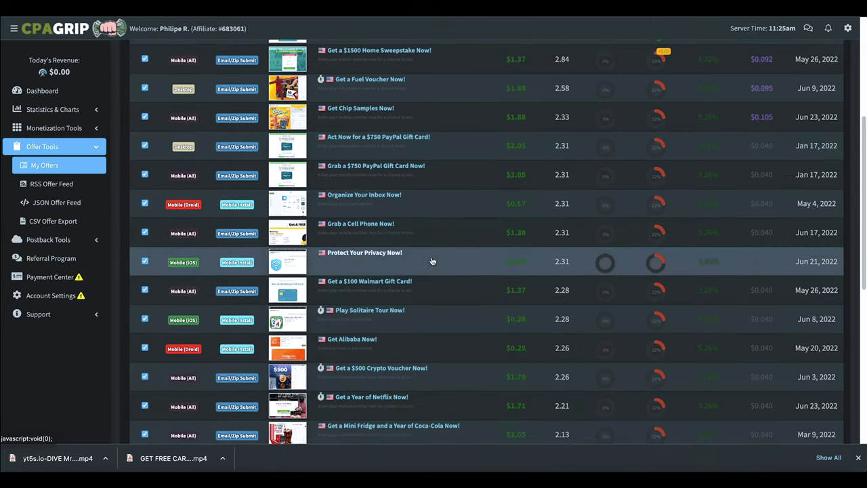
scroll(515, 286, "up", 9)
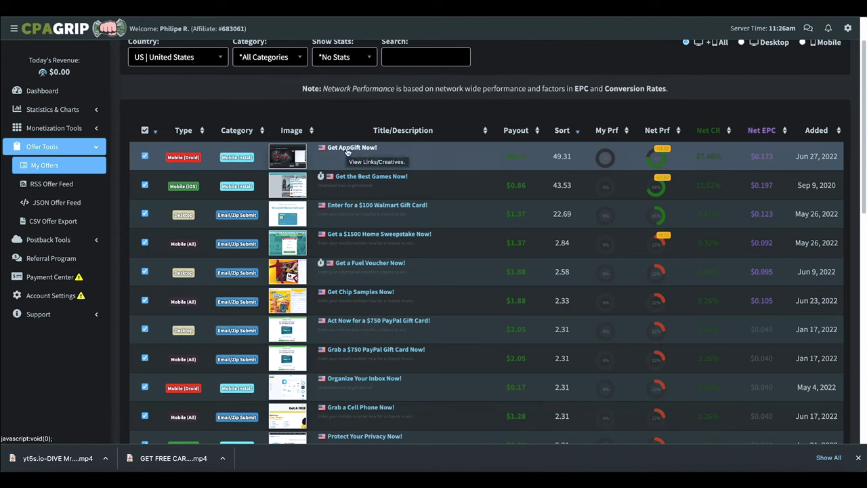
left_click_drag(504, 156, 532, 160)
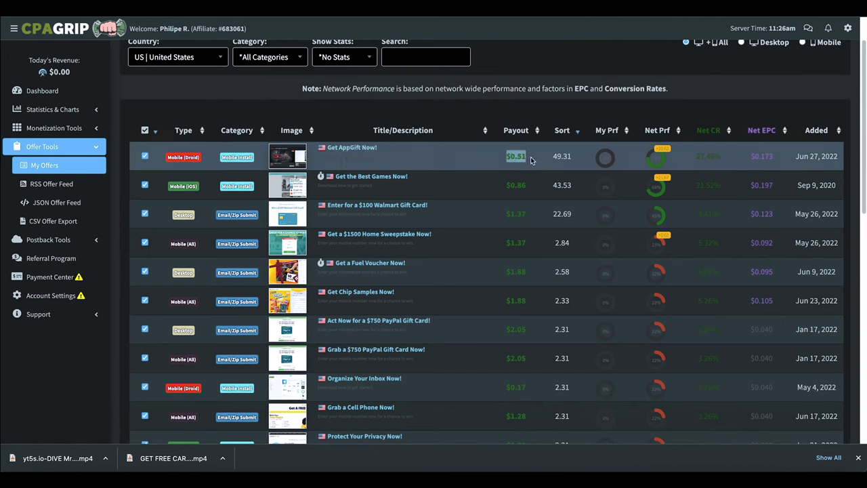
left_click(476, 160)
left_click_drag(505, 184, 531, 186)
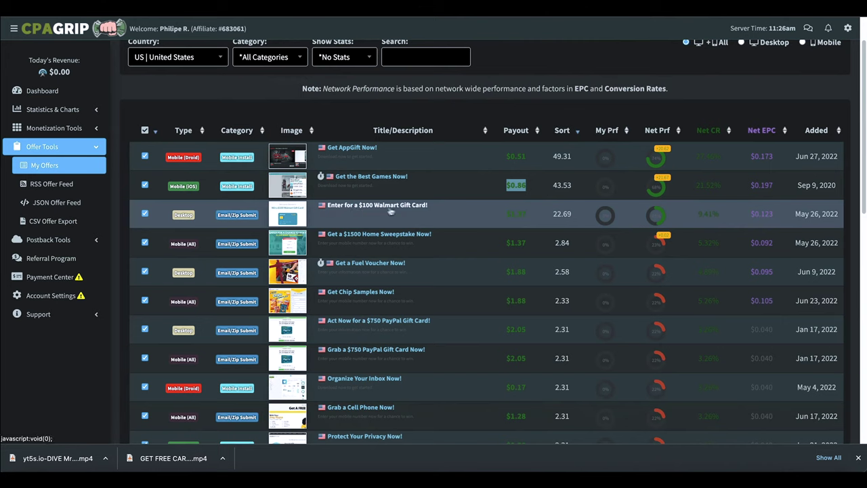
left_click_drag(506, 214, 531, 215)
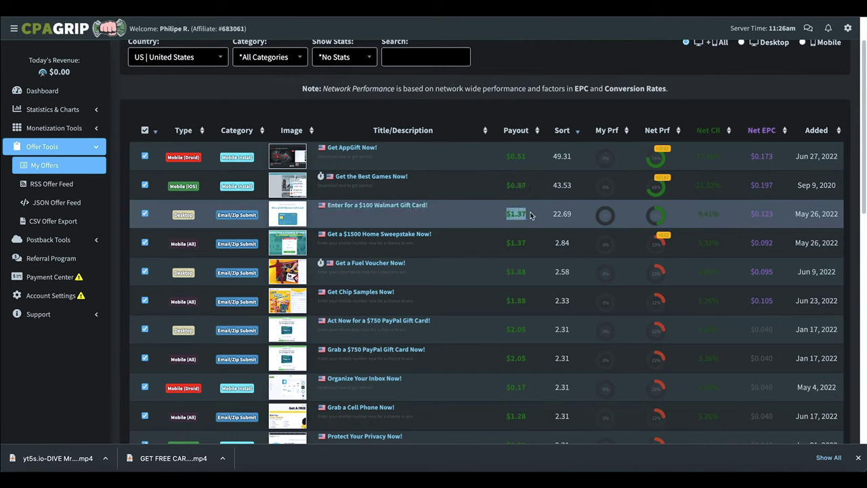
left_click(539, 112)
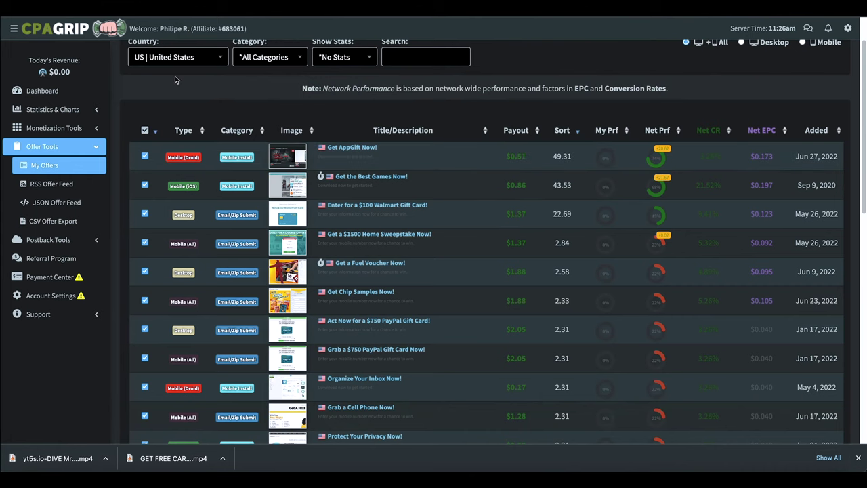
Open the CPAGrip dashboard and examine the members' earnings and lead totals in the public chat.
left_click(35, 95)
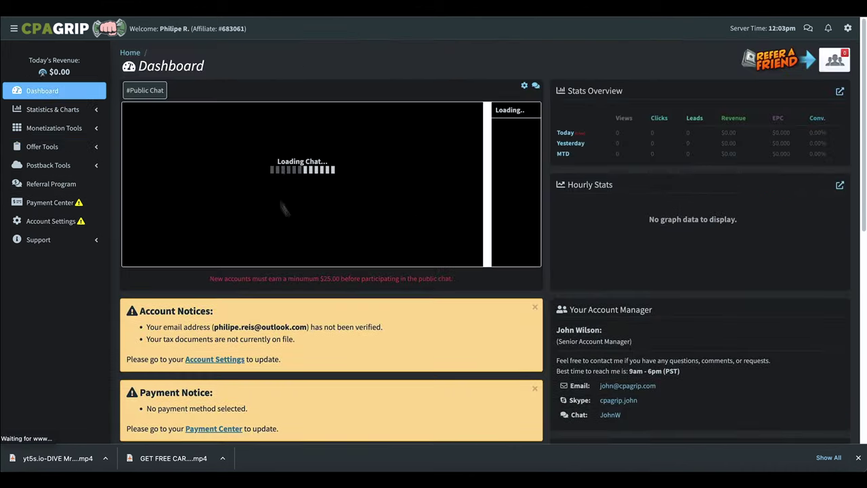
left_click_drag(204, 126, 338, 257)
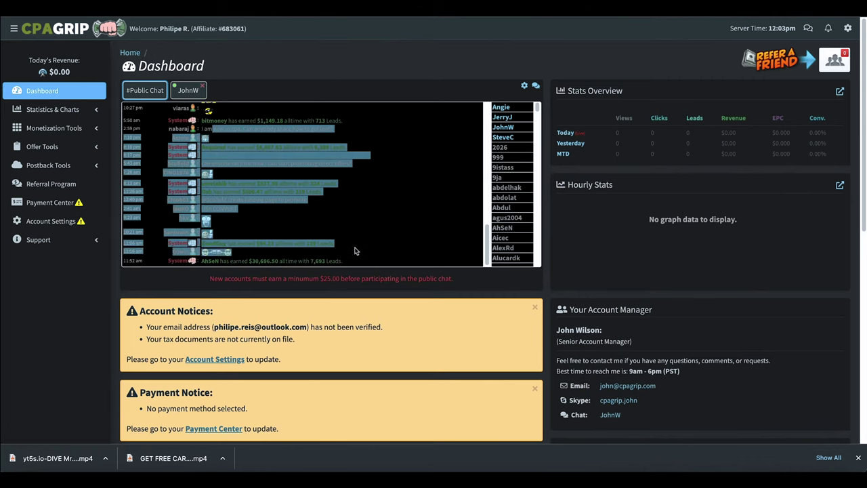
left_click(278, 188)
left_click_drag(253, 147, 288, 148)
left_click(274, 147)
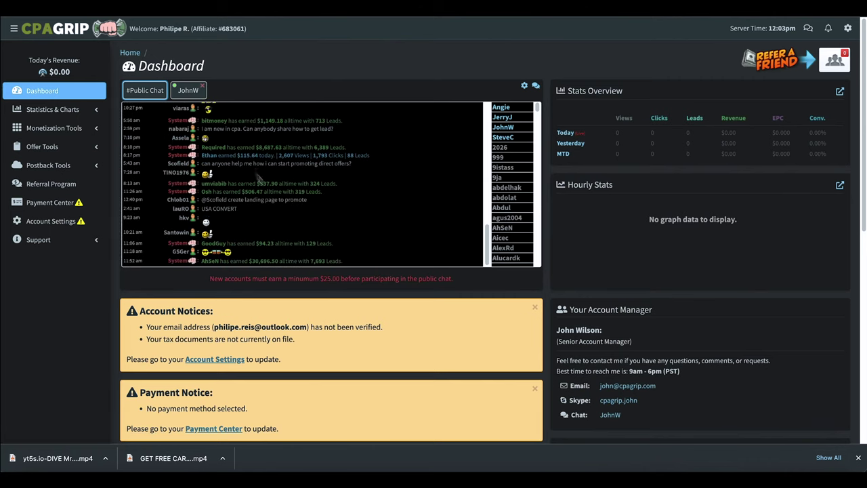
left_click_drag(238, 183, 292, 183)
left_click(293, 183)
left_click_drag(238, 192, 322, 192)
left_click(326, 194)
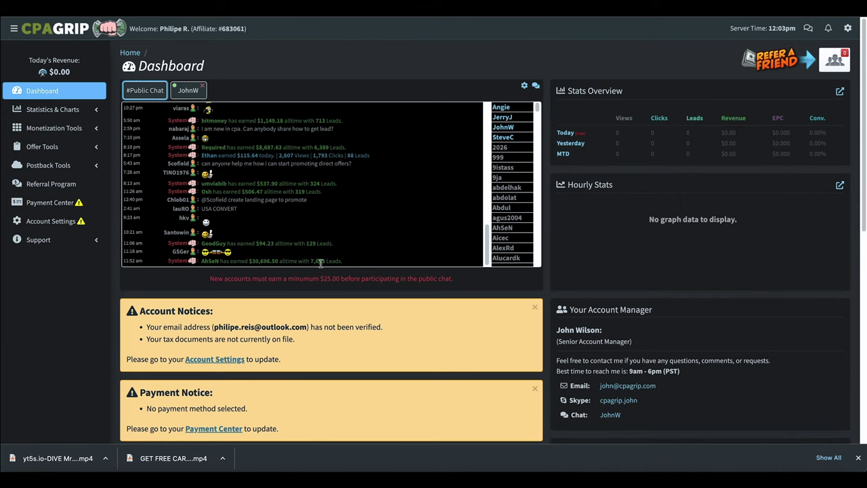
left_click_drag(248, 258, 329, 260)
left_click(265, 261)
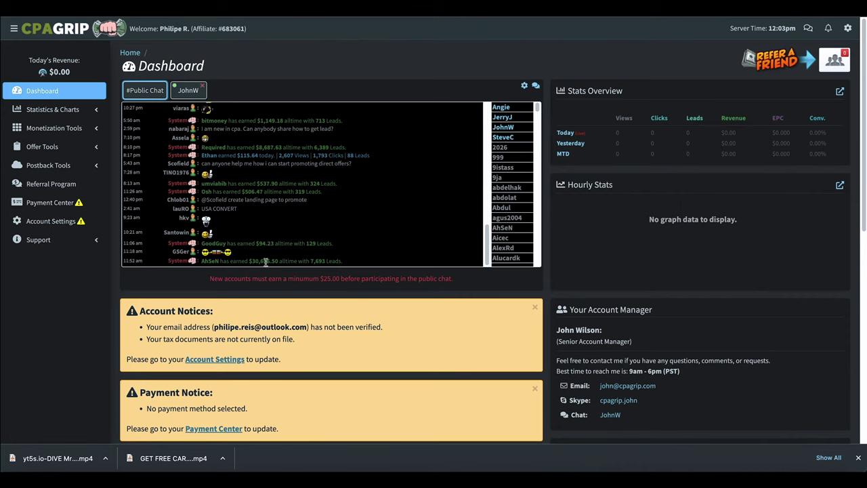
left_click_drag(293, 261, 342, 260)
left_click(345, 260)
left_click_drag(263, 120, 413, 241)
left_click(413, 240)
left_click_drag(383, 287, 440, 218)
left_click(455, 223)
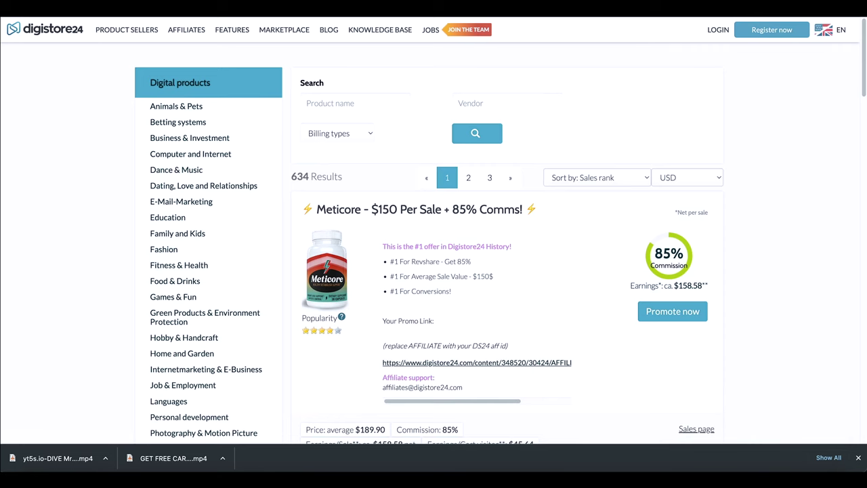
Examine the commission rates and earnings per sale of the top-ranked products in the Digistore24 marketplace, from Meticore down to Genie Script.
scroll(786, 196, "down", 3)
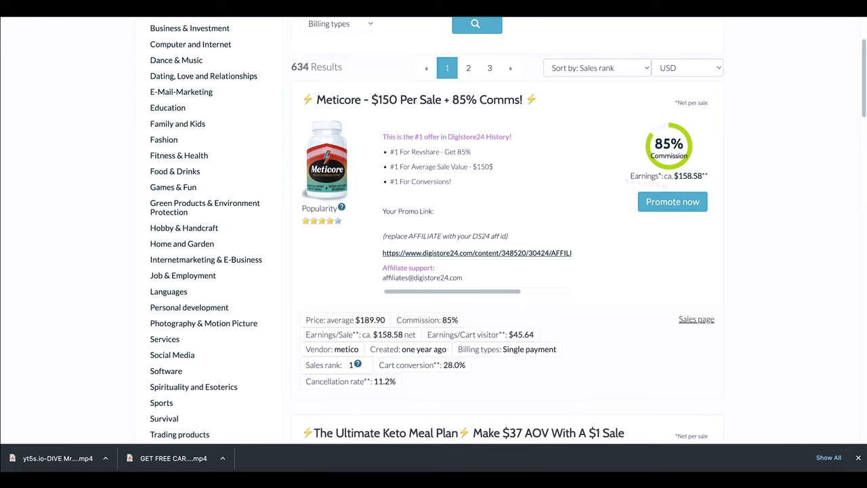
left_click_drag(648, 135, 694, 157)
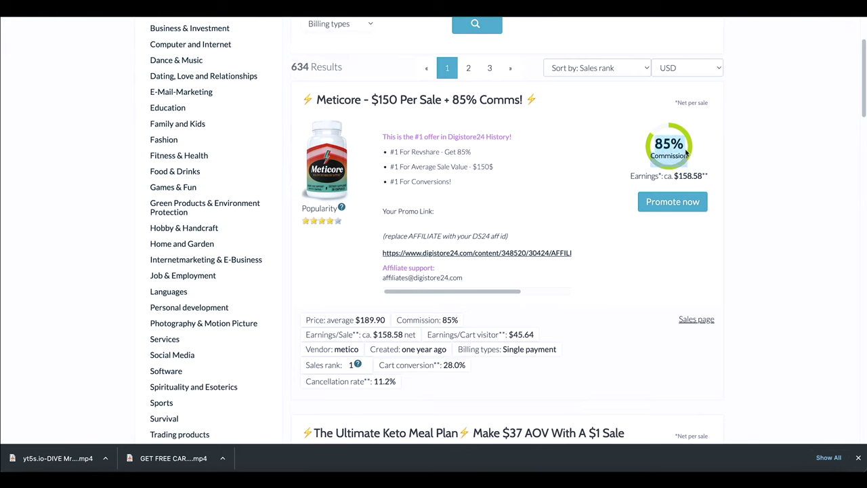
left_click(785, 168)
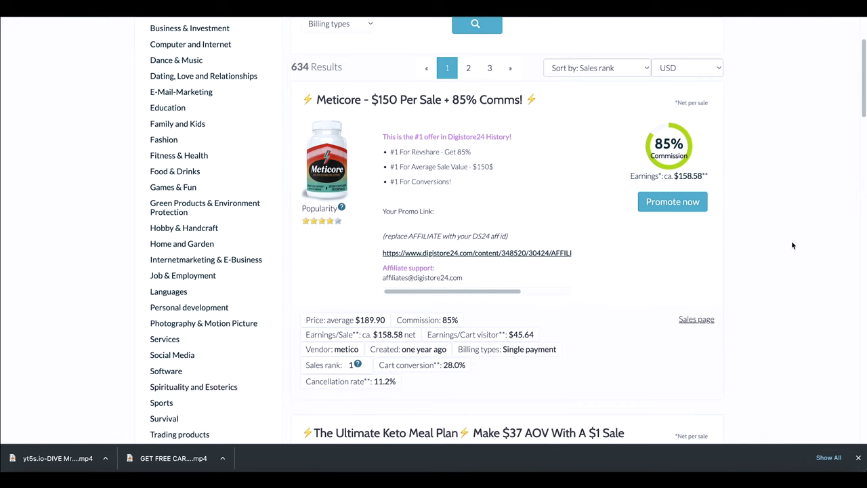
scroll(792, 245, "down", 15)
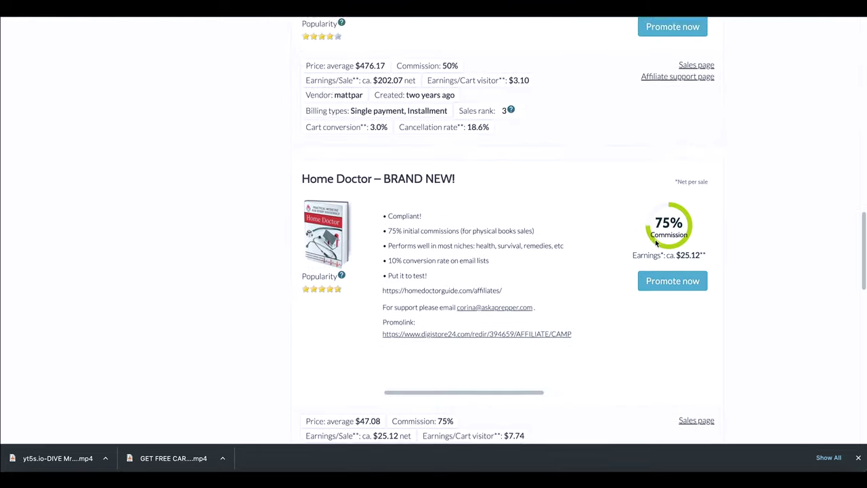
left_click_drag(655, 195, 747, 231)
left_click(746, 231)
left_click_drag(606, 206, 716, 223)
left_click(751, 224)
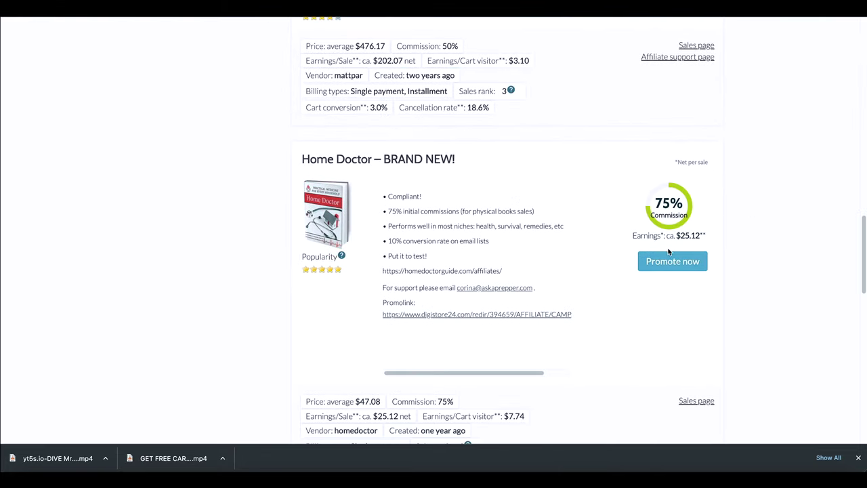
scroll(670, 244, "down", 5)
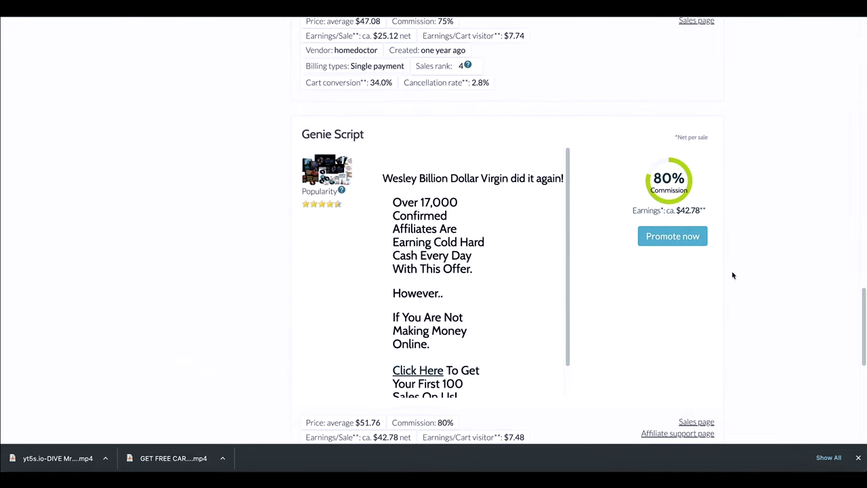
key("Home")
left_click_drag(635, 286, 715, 291)
left_click(715, 293)
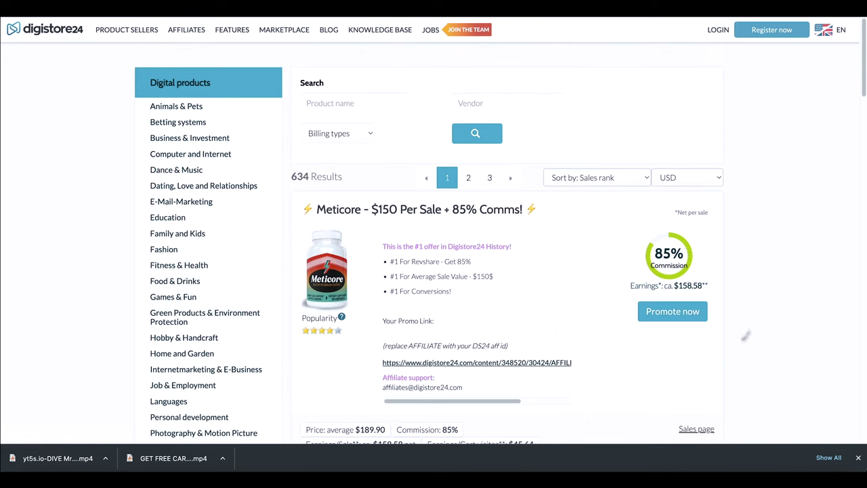
scroll(602, 251, "down", 1)
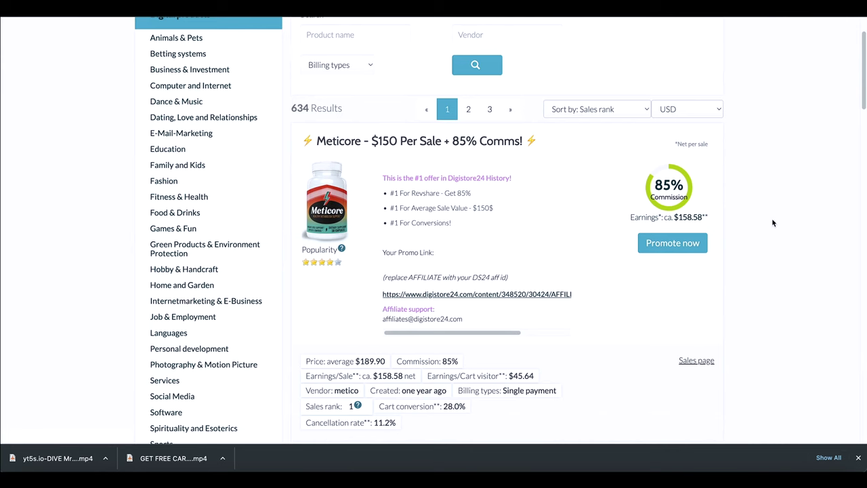
Switch to the ClickBank affiliate marketplace and create a HopLink for Exipure with the account nickname LIPASE and no tracking ID.
key("ctrl+Tab")
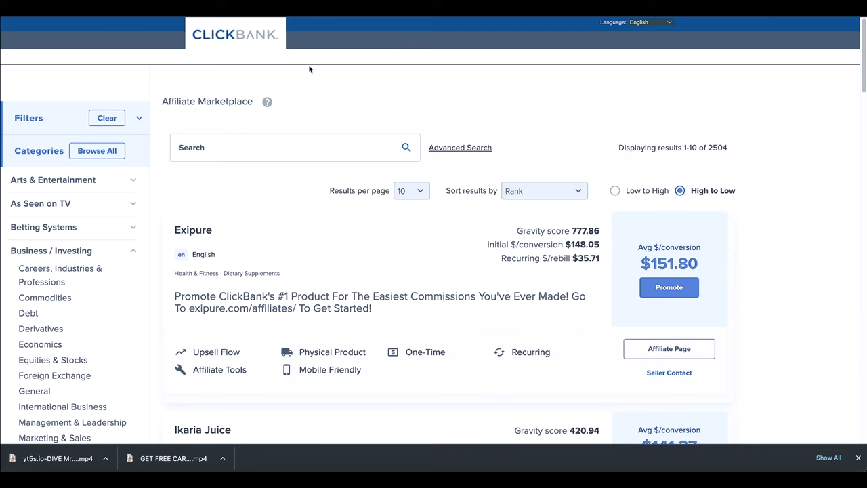
scroll(372, 249, "down", 2)
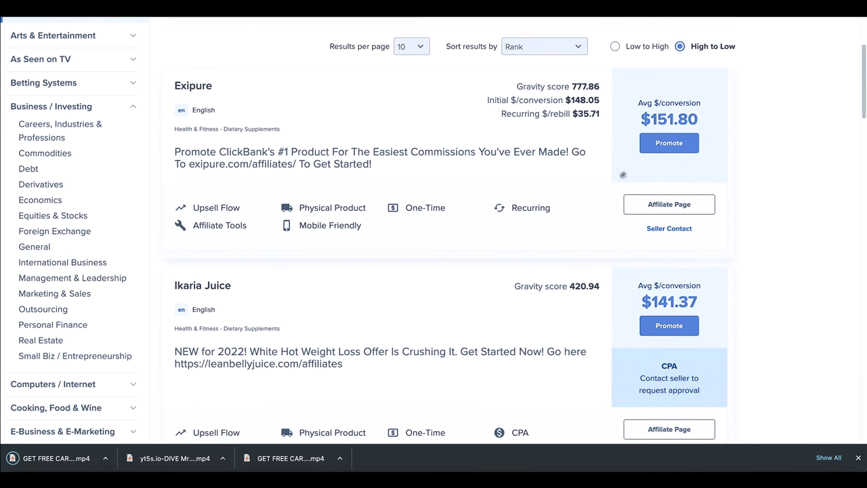
left_click(669, 144)
left_click(401, 275)
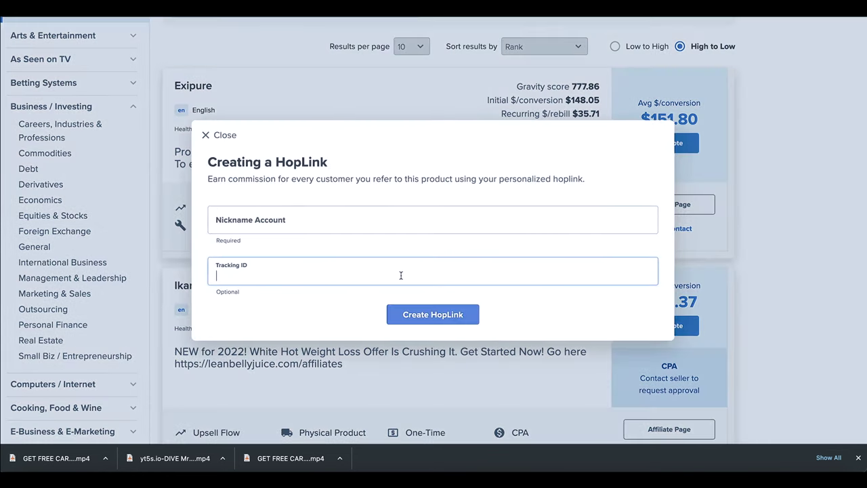
left_click(306, 217)
type("LIPASE")
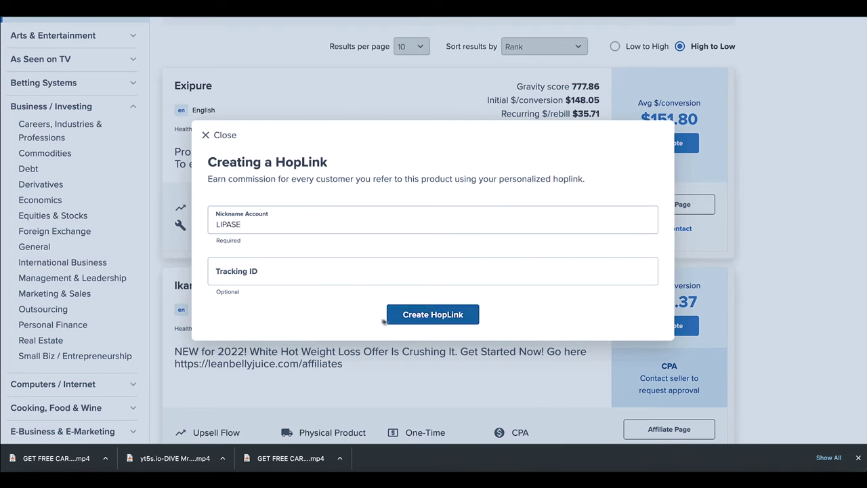
left_click(450, 317)
Copy the encrypted Exipure HopLink and close the HopLink dialog.
left_click_drag(448, 339, 407, 338)
right_click(381, 333)
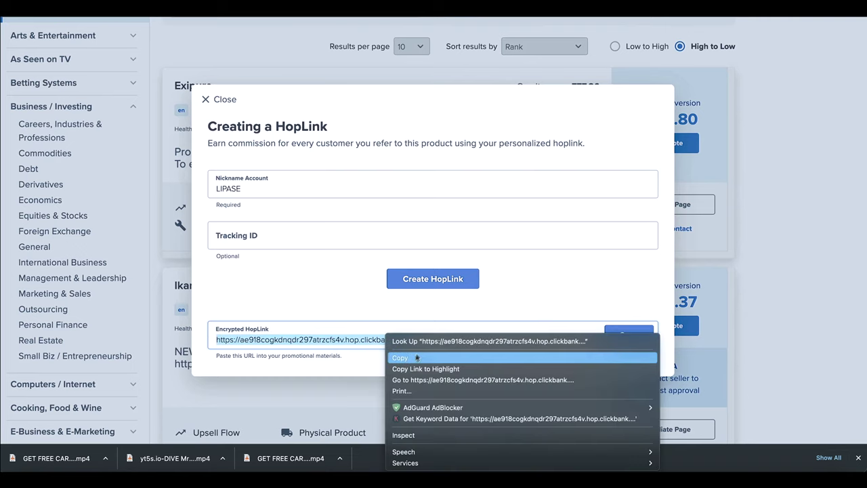
left_click(389, 357)
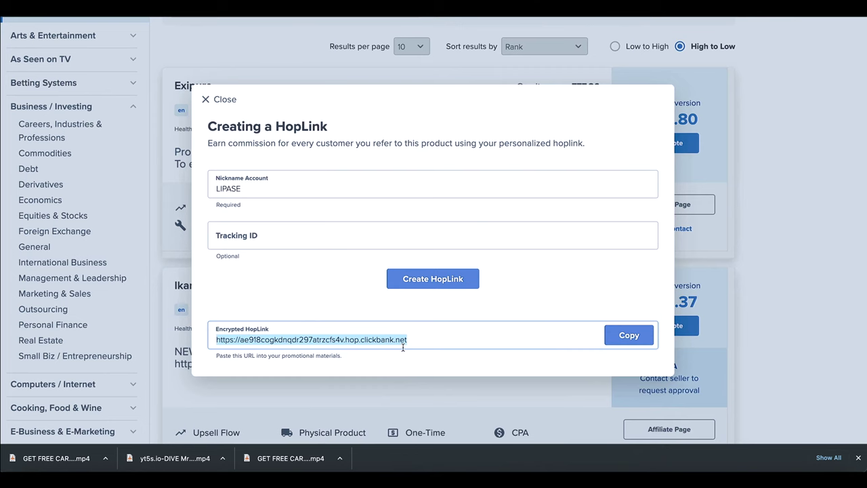
left_click(208, 102)
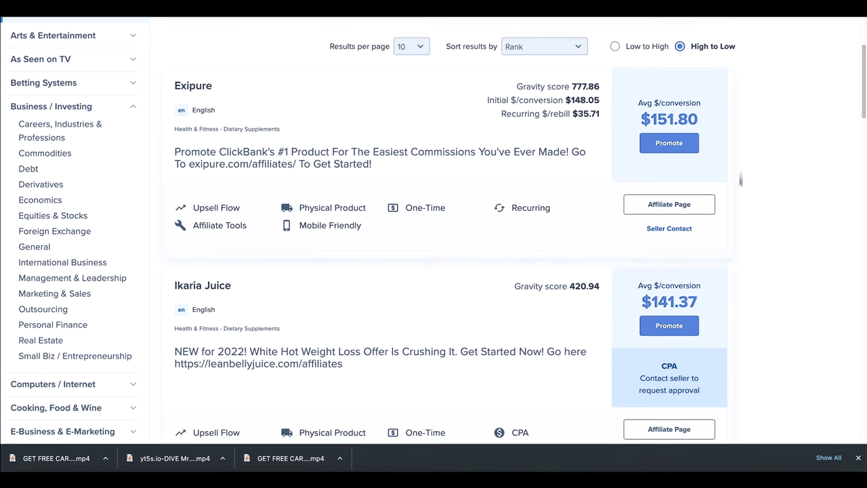
Switch to the Untitled.rtf notes and paste the copied Exipure HopLink on a new line below the CPA GRIP link.
mouse_move(262, 478)
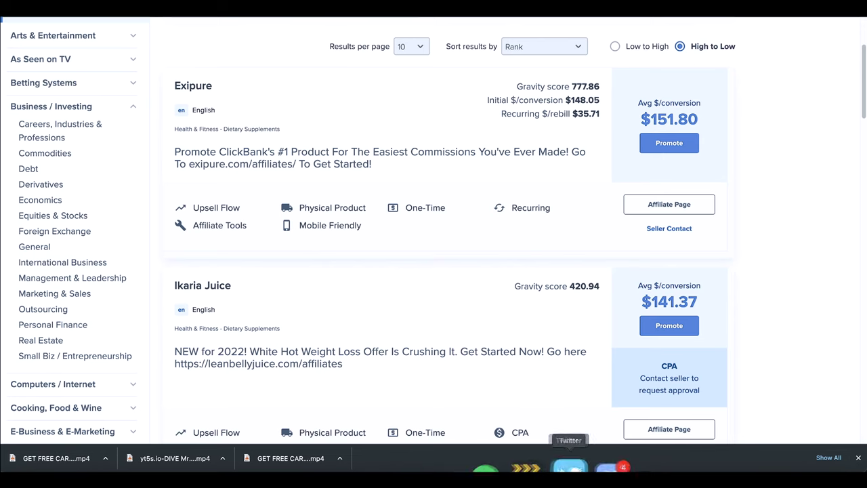
left_click(698, 472)
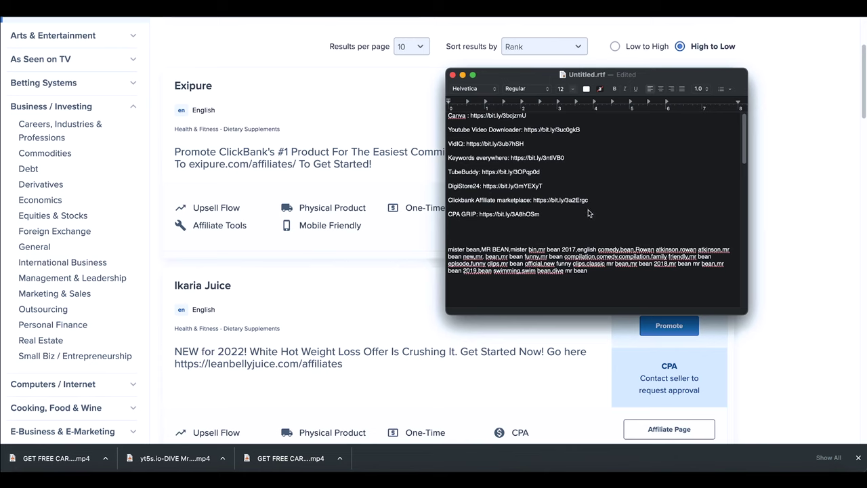
left_click(577, 217)
key("Return")
key("super+v")
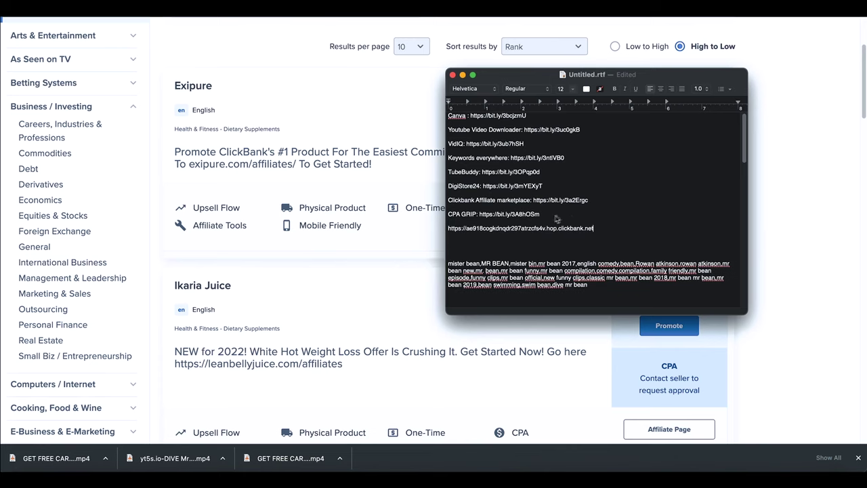
left_click(770, 71)
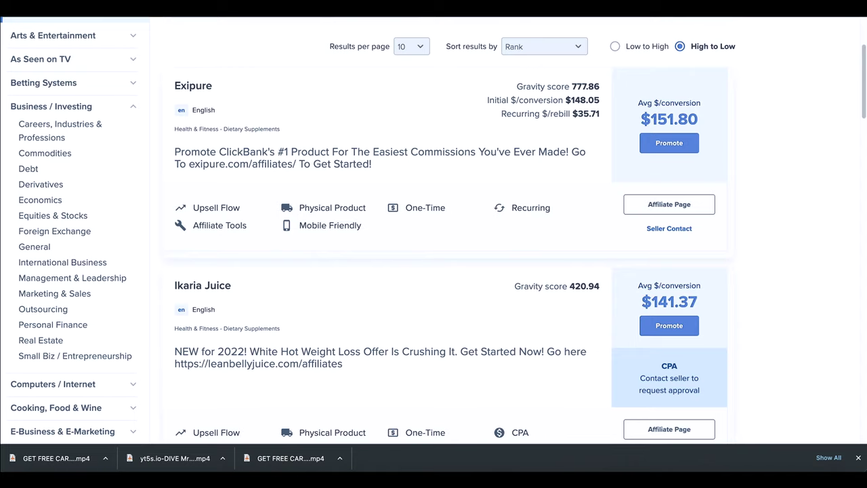
Open YouTube in a new browser tab and start a new video upload.
key("super+t")
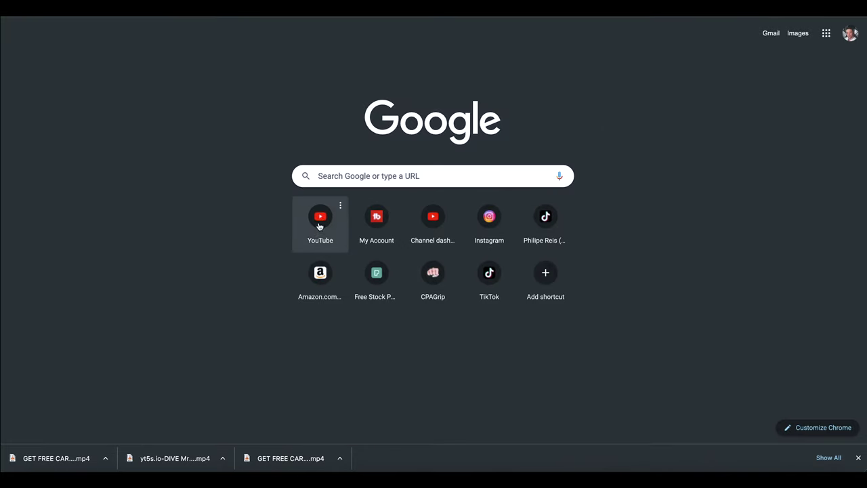
left_click(320, 218)
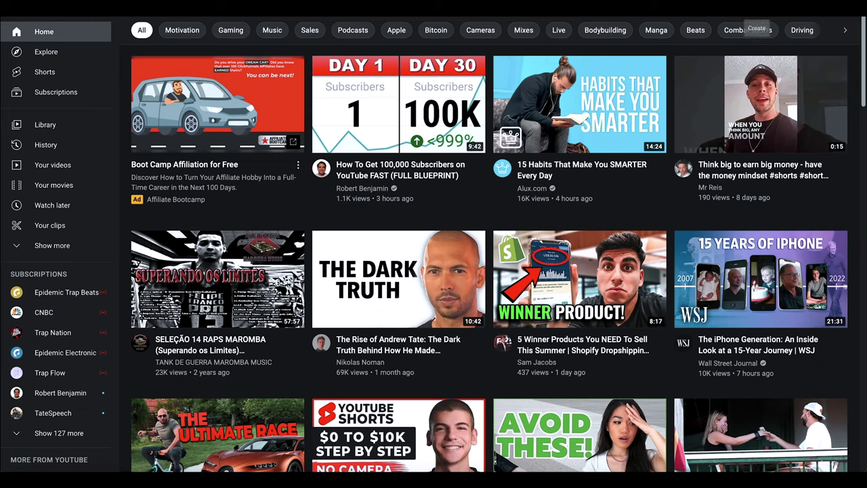
left_click(762, 8)
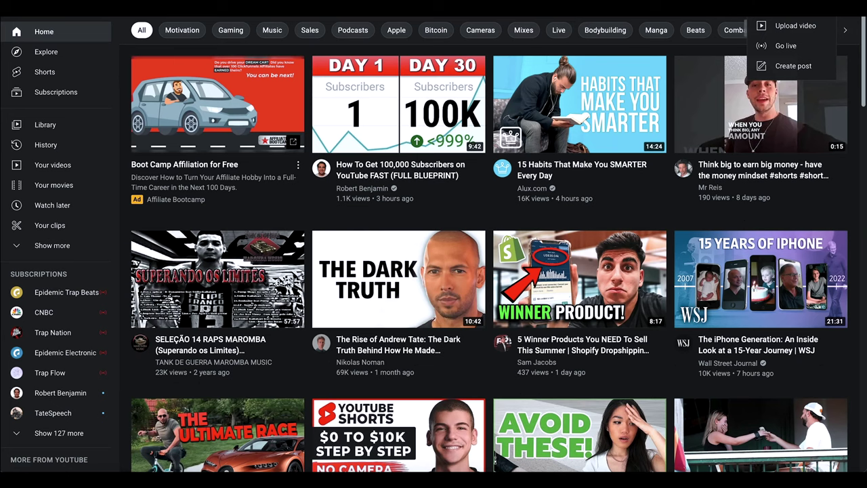
left_click(787, 27)
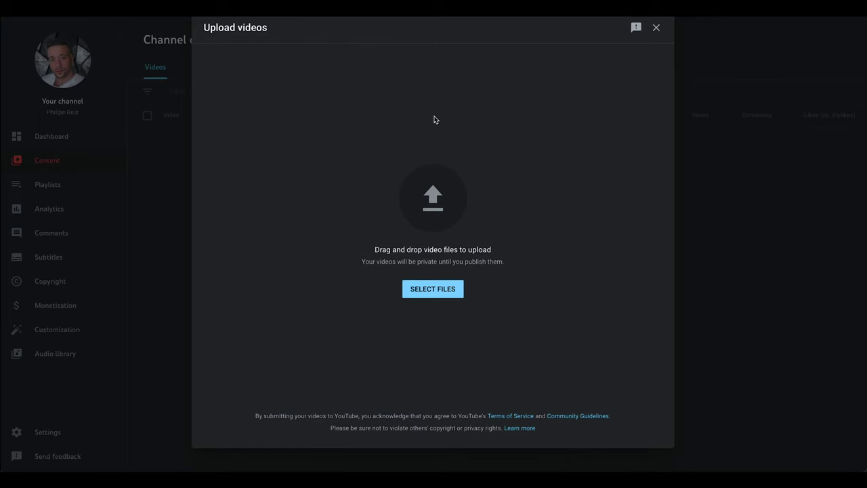
Find GET FREE CARD IN DESCRIPTION.mp4 in the Downloads folder in Finder and add it to the YouTube upload dialog.
left_click(23, 466)
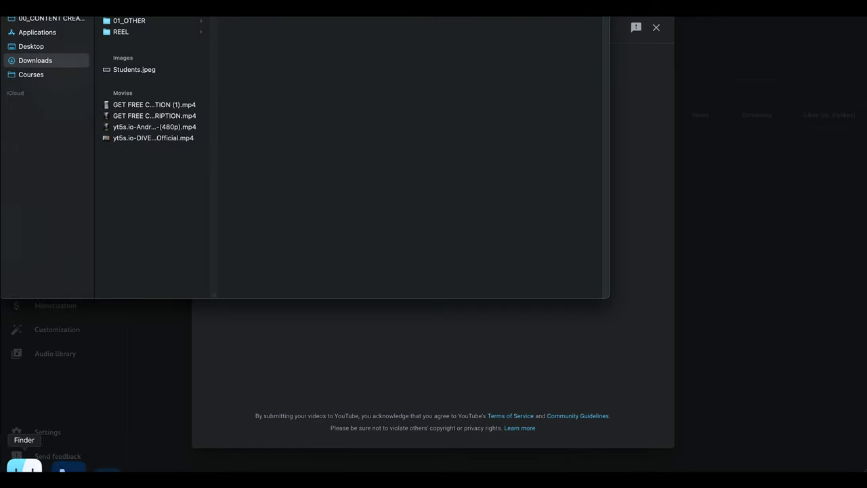
left_click(144, 140)
left_click(143, 127)
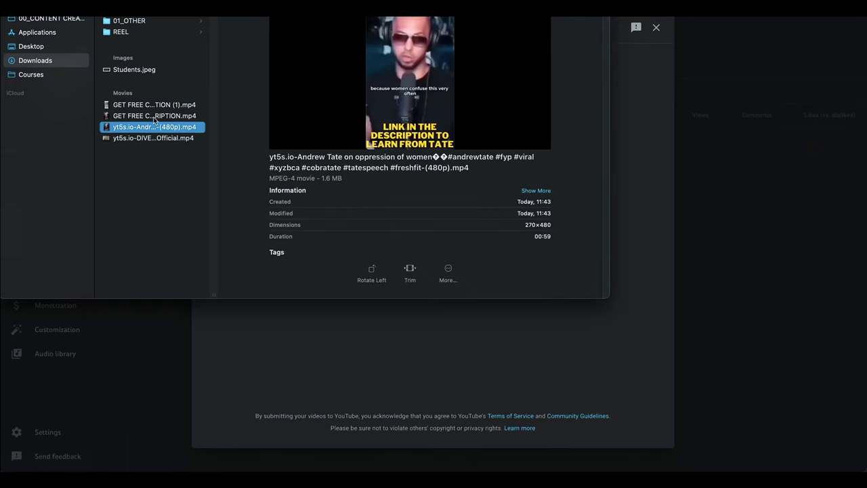
left_click(155, 117)
left_click(159, 105)
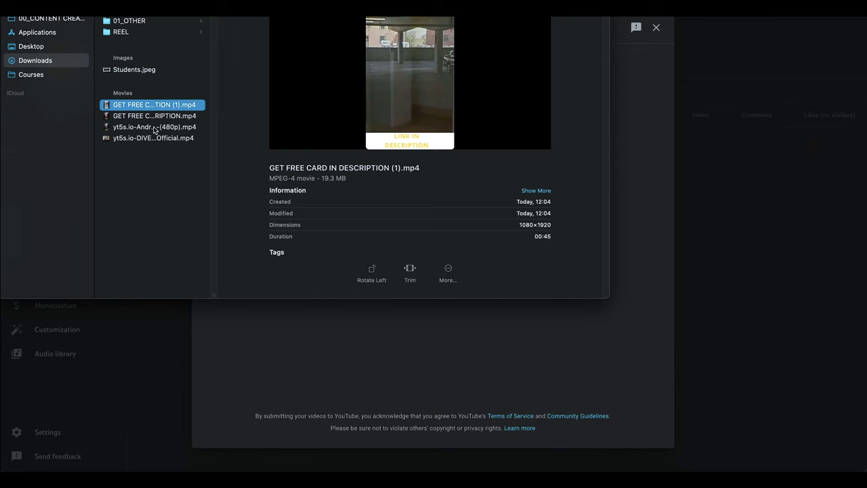
left_click(154, 128)
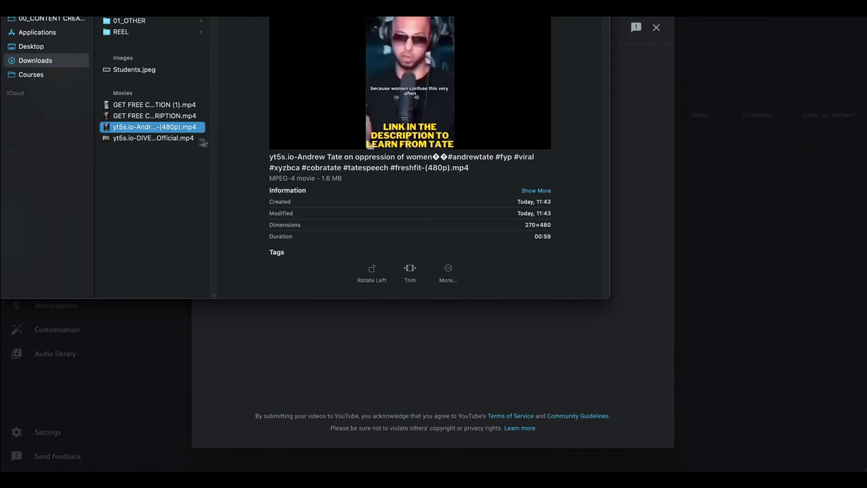
left_click(152, 117)
left_click_drag(157, 120, 470, 329)
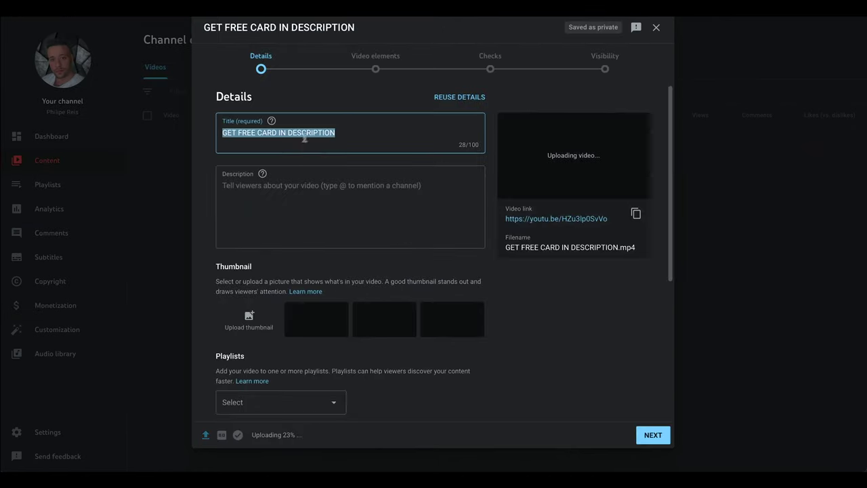
Replace the video title with "ANDREW TATE TALKS ABOUT MONEY".
left_click_drag(337, 133, 217, 139)
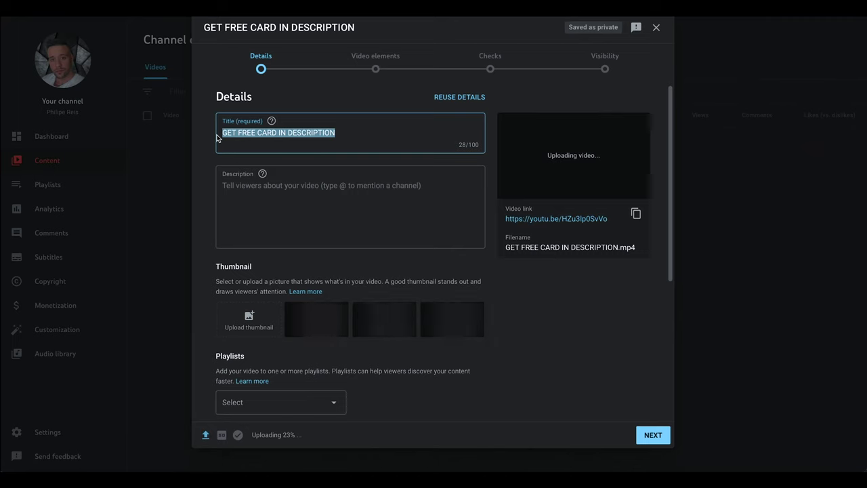
type("ANDREW TA")
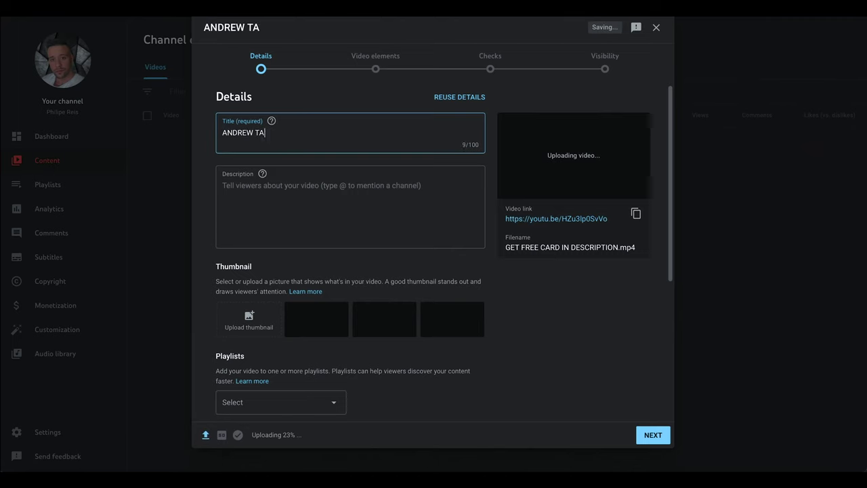
type("TE TALKS AB")
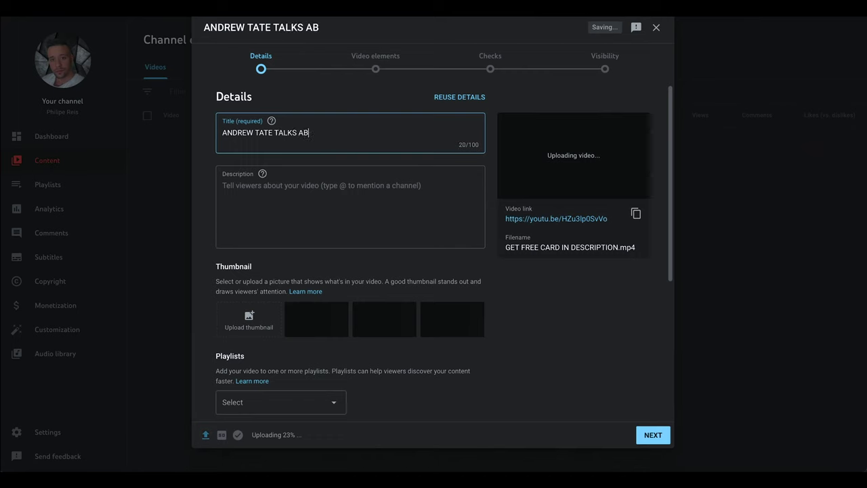
type("OUT MONEY")
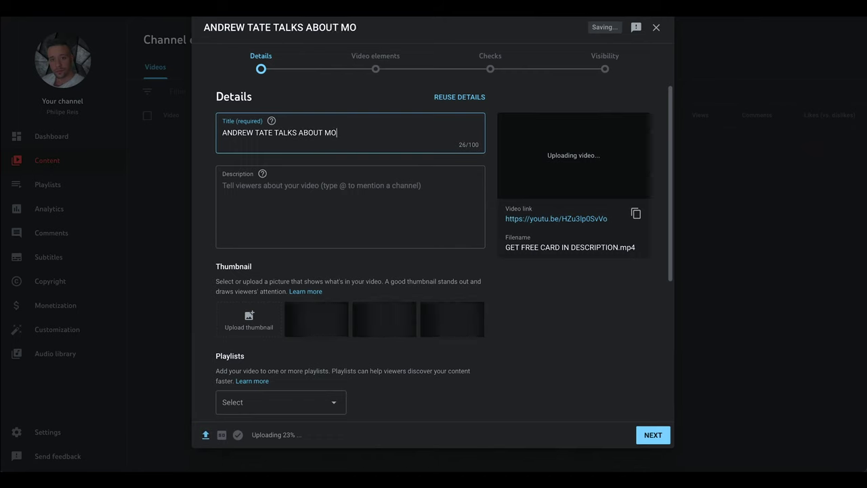
left_click(302, 187)
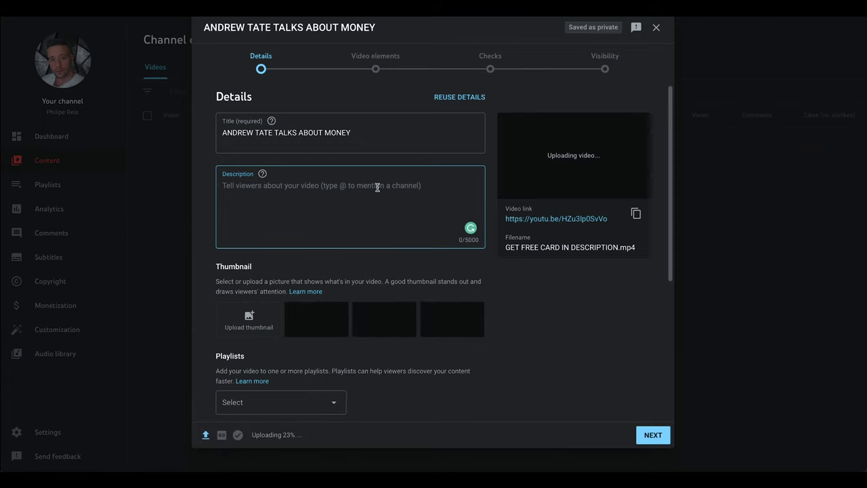
left_click(365, 132)
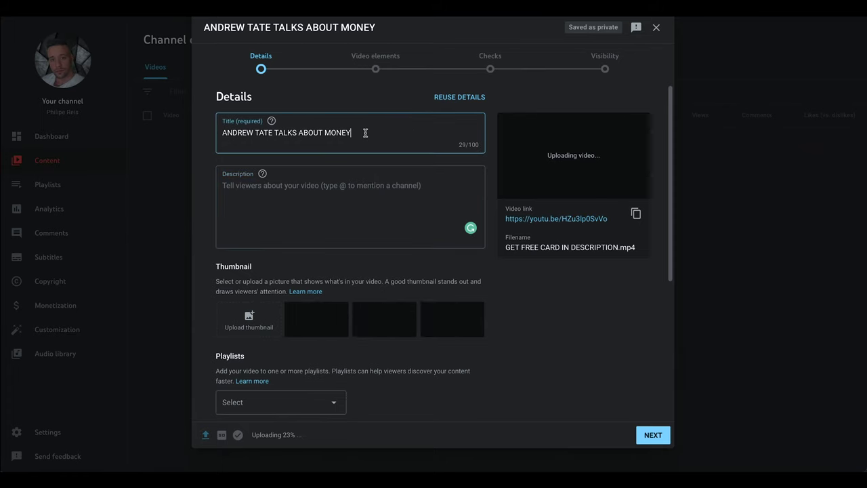
Copy the ClickBank HopLink line from the Untitled.rtf notes and return to the video's empty description.
left_click(335, 181)
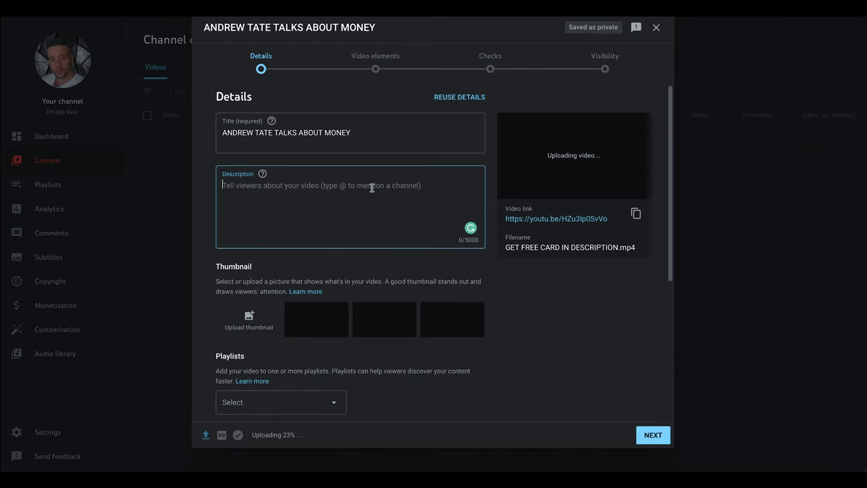
left_click(668, 468)
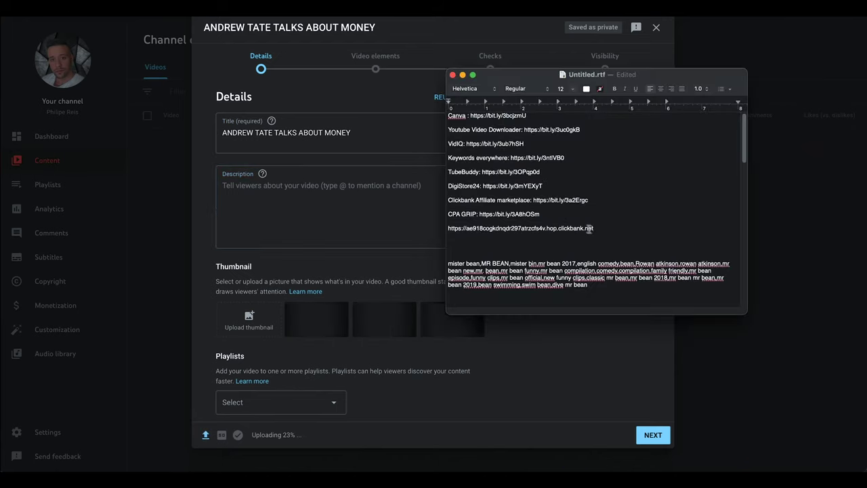
left_click_drag(588, 229, 441, 227)
left_click(479, 231)
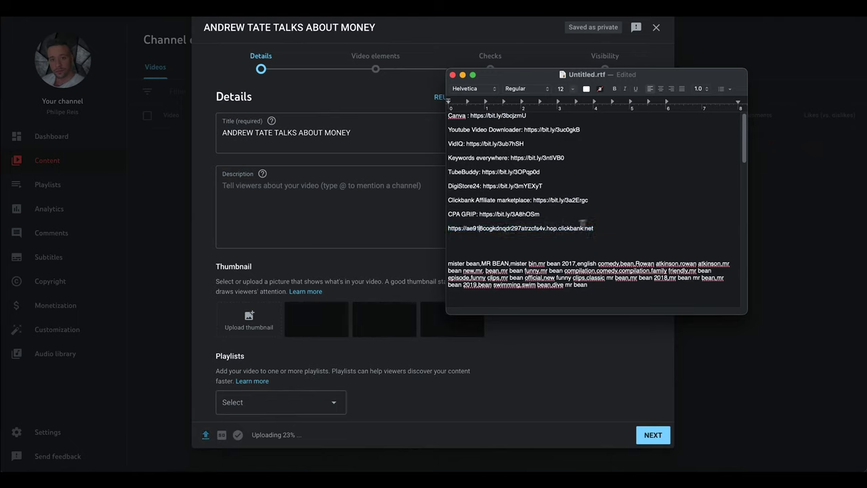
triple_click(605, 226)
left_click(605, 226)
left_click_drag(606, 226, 444, 229)
key("super+c")
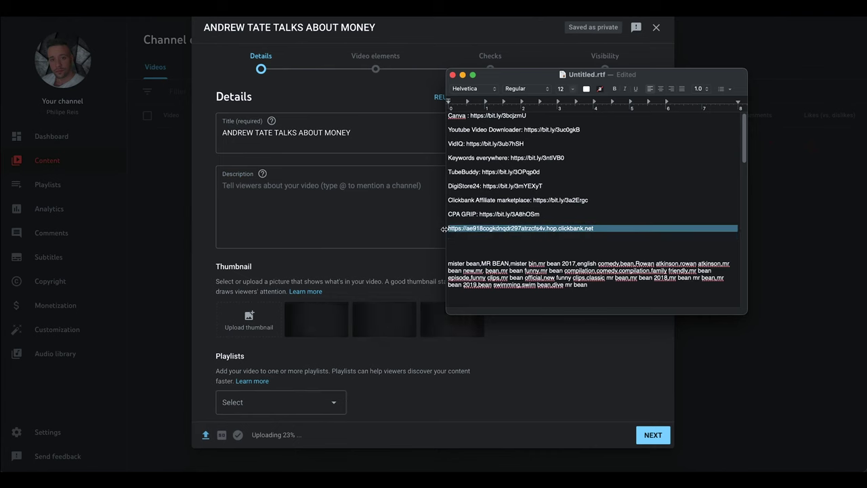
left_click(426, 43)
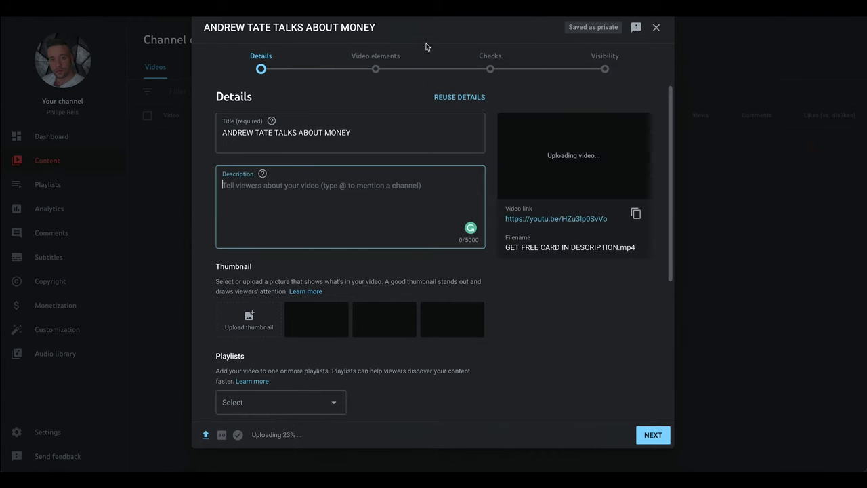
Open Bitly in a new tab, create a bit.ly short link for the pasted ClickBank HopLink and copy it.
key("cmd+t")
type("b")
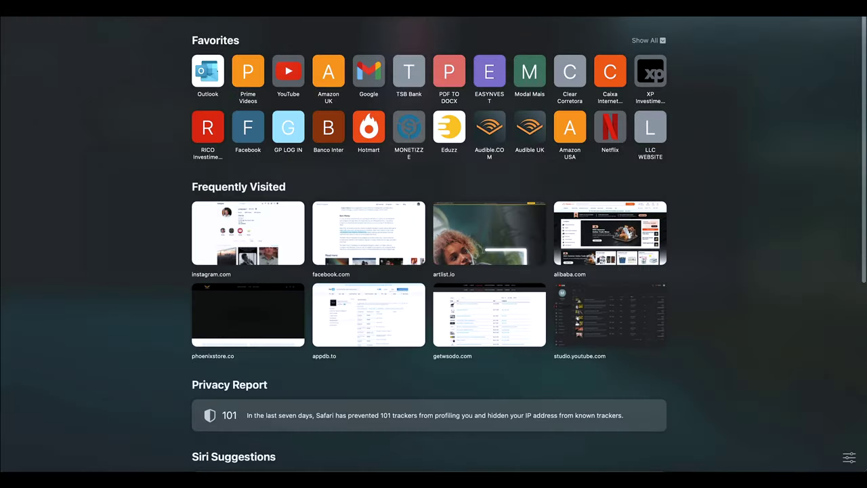
key("Return")
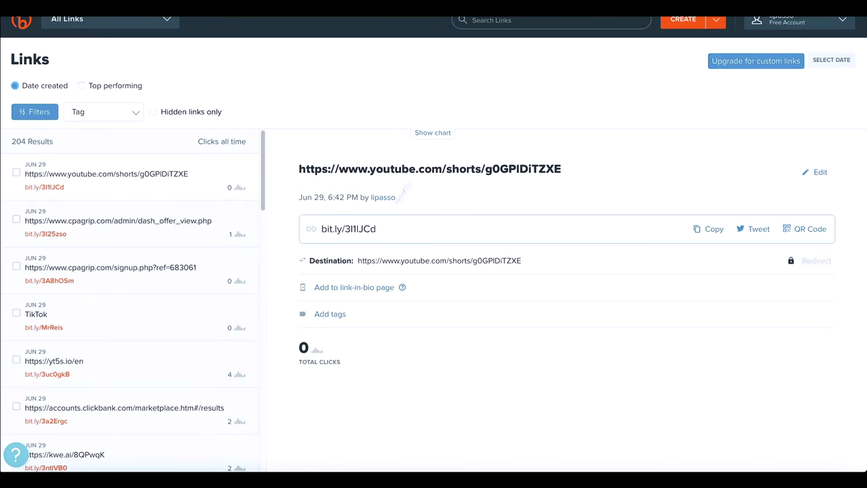
left_click(706, 25)
left_click(694, 42)
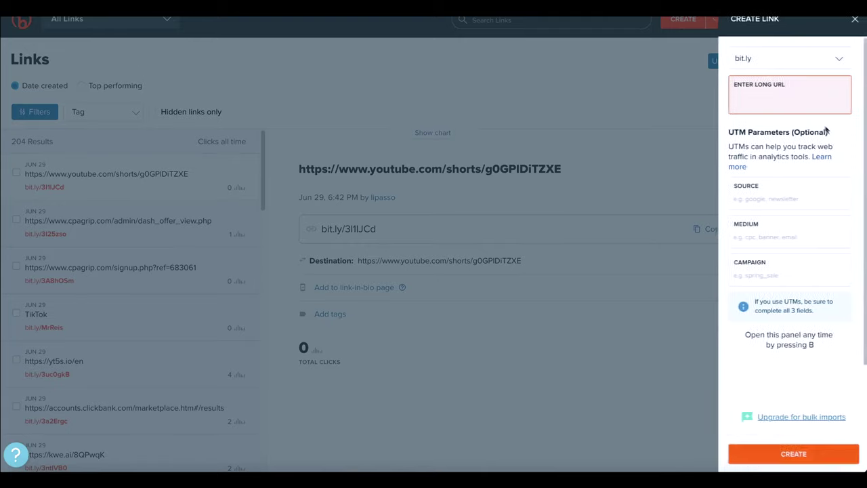
key("super+v")
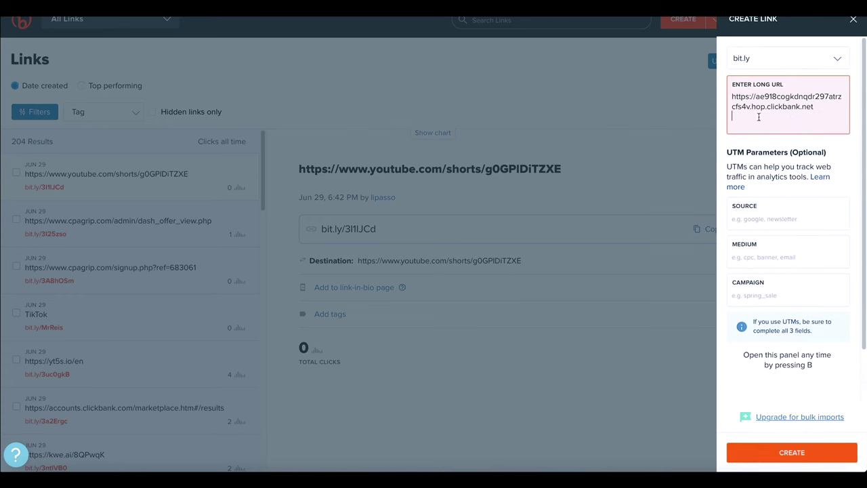
key("BackSpace")
left_click(800, 452)
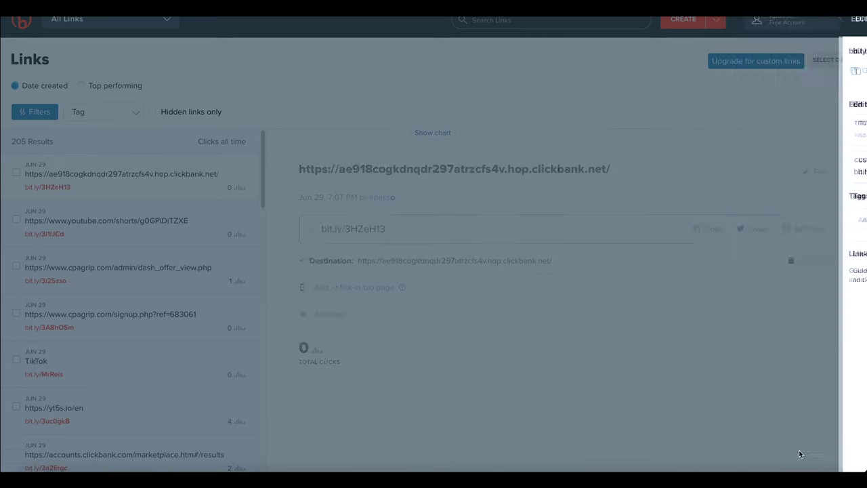
left_click(402, 241)
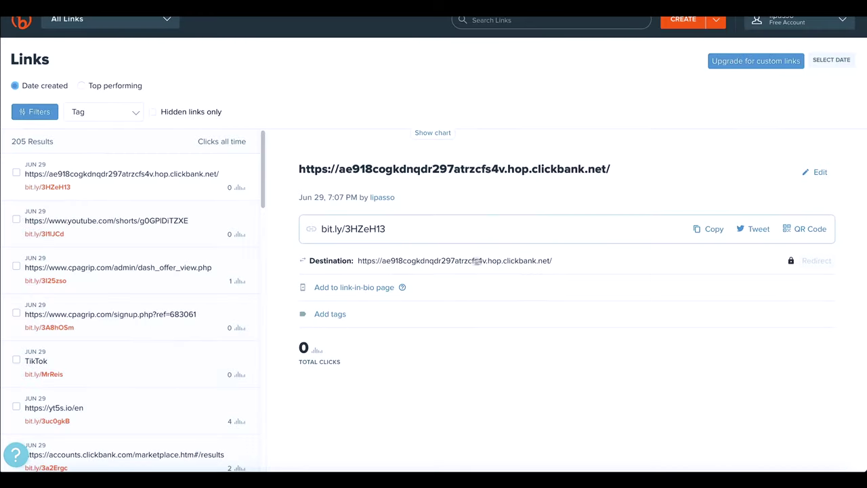
left_click(702, 229)
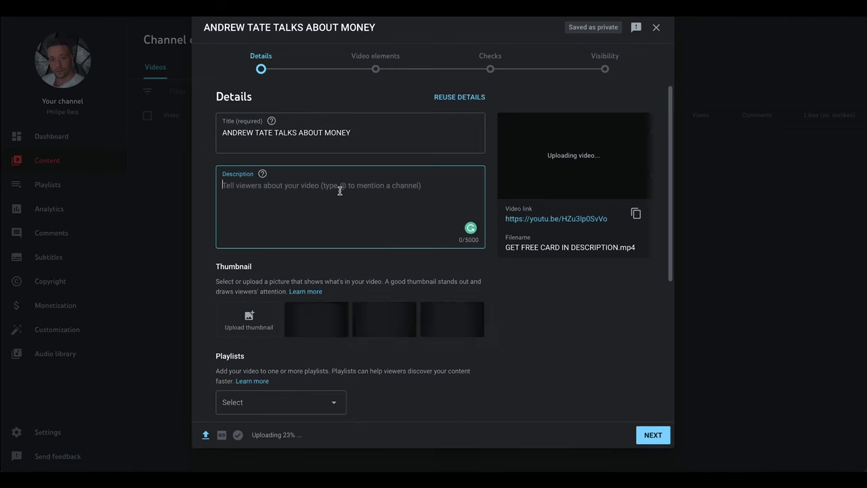
Back in YouTube Studio, paste the copied bit.ly link into the video description and add a line break after it.
key("ctrl+v")
key("ctrl+a")
left_click(324, 187)
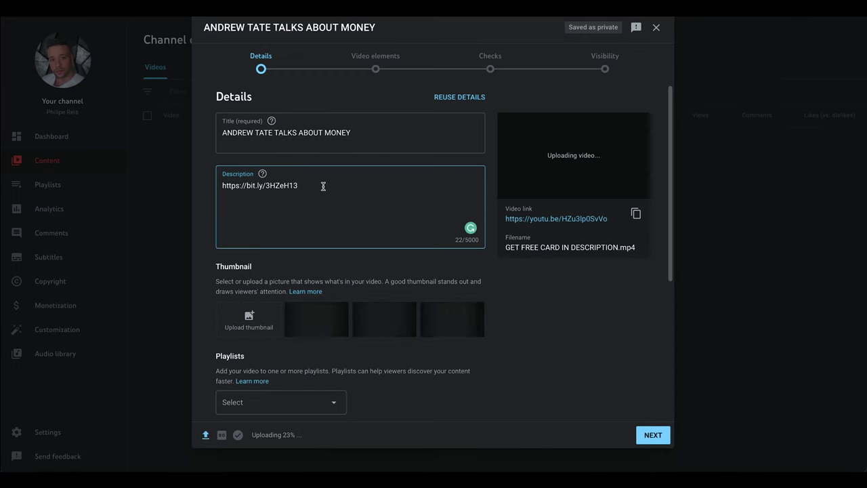
key("Return")
left_click(543, 334)
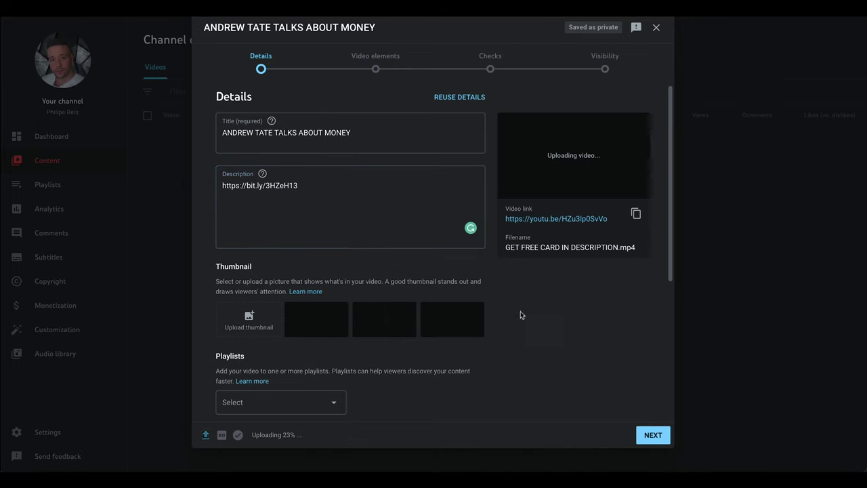
Reveal the video's additional details and bring up its Tags field for editing.
scroll(515, 315, "down", 3)
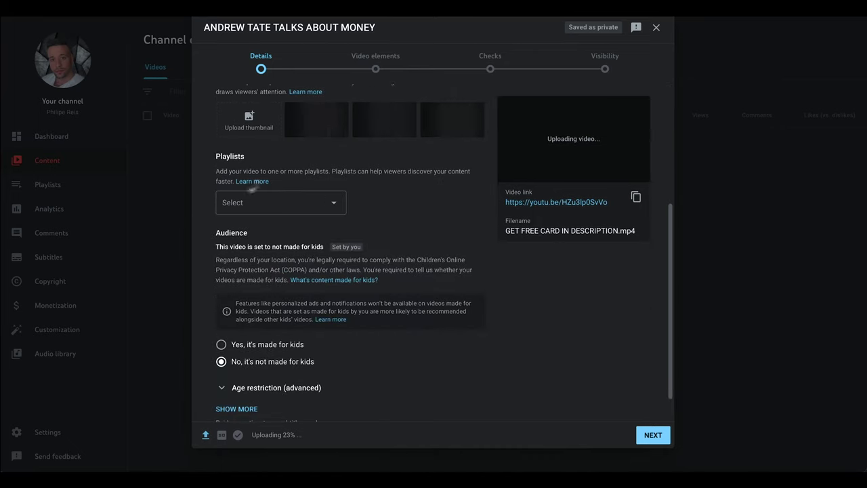
scroll(530, 334, "down", 1)
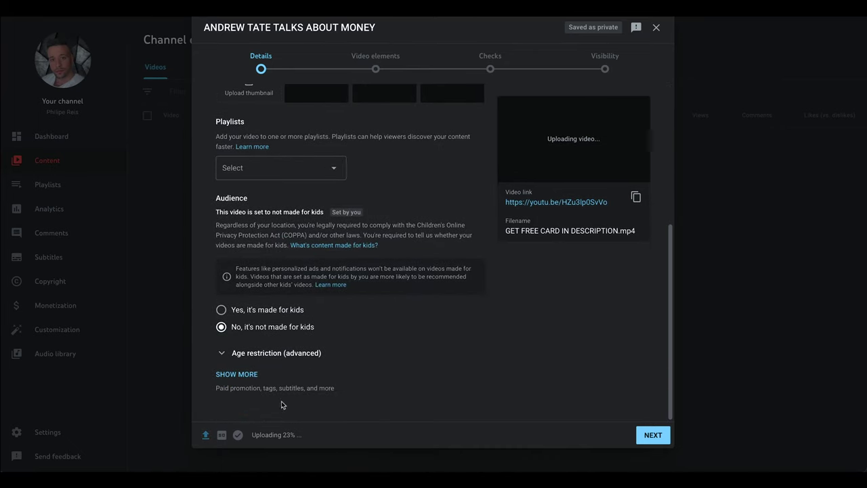
left_click(234, 376)
scroll(508, 359, "down", 6)
left_click(288, 211)
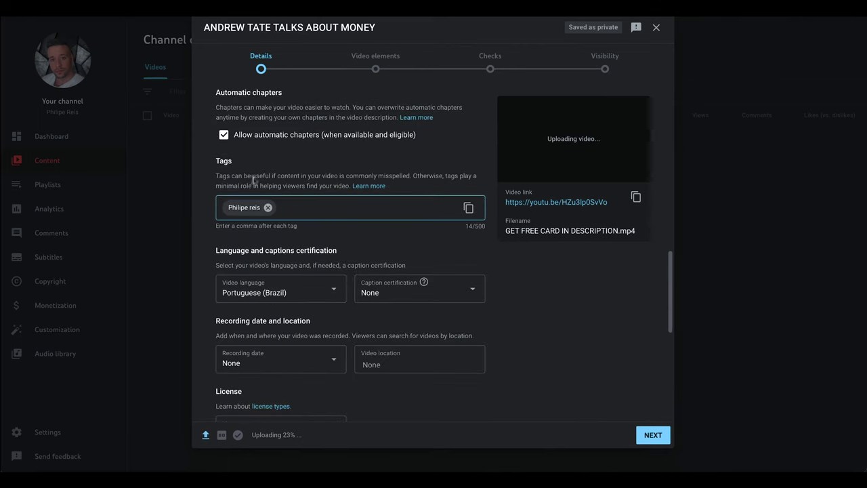
left_click_drag(254, 180, 332, 169)
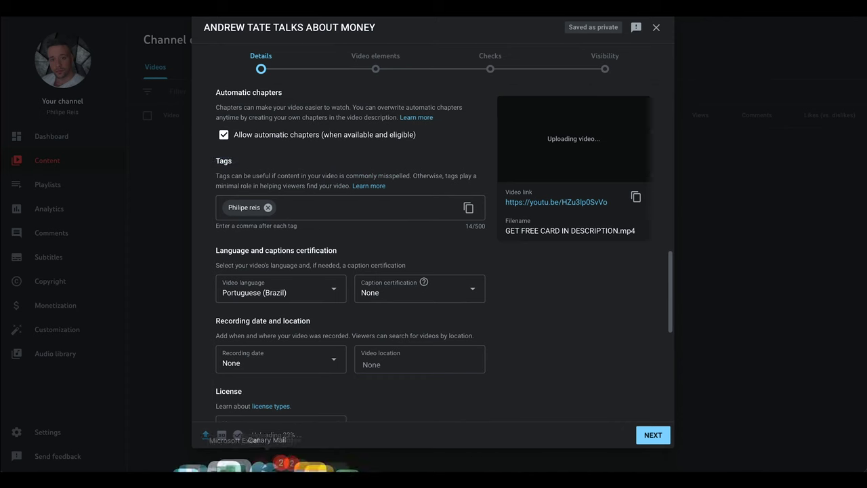
Copy the Mr Bean tag list from the Untitled.rtf notes and paste it into the video's tags in YouTube Studio.
left_click(667, 465)
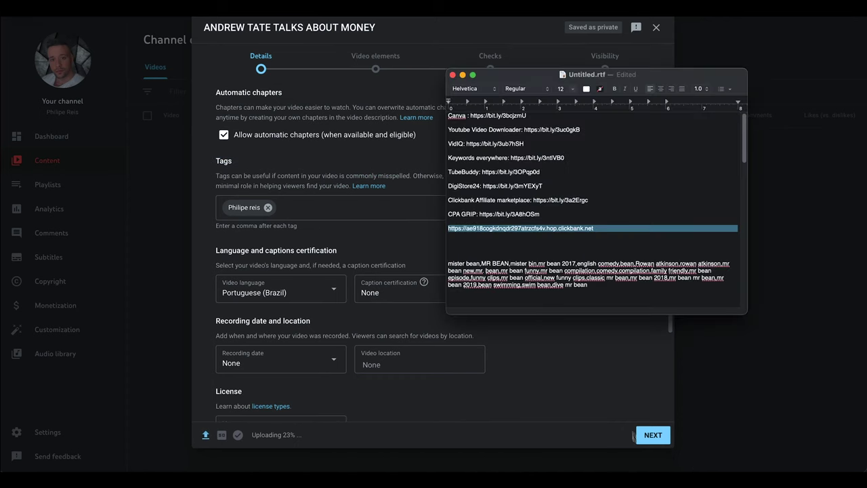
left_click(574, 267)
left_click_drag(599, 285, 444, 261)
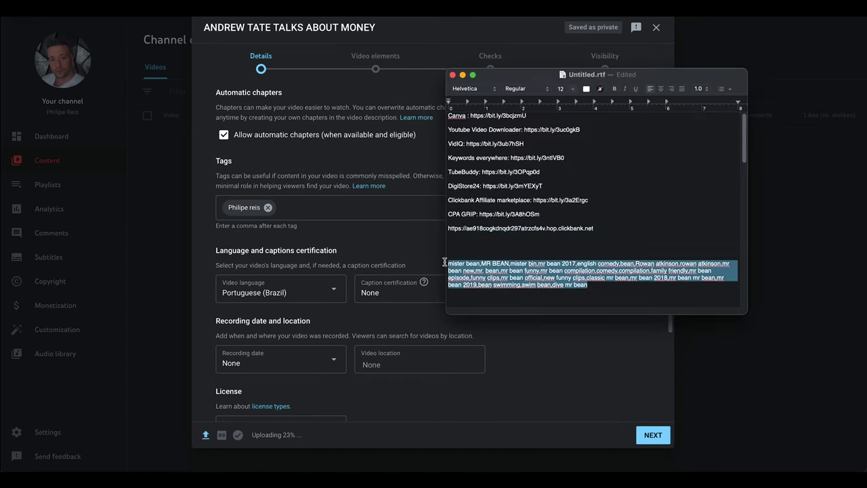
left_click(559, 388)
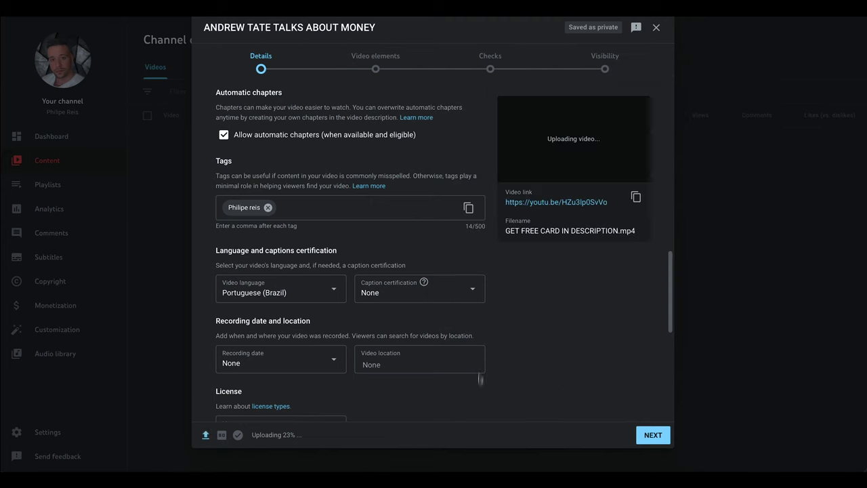
left_click(376, 206)
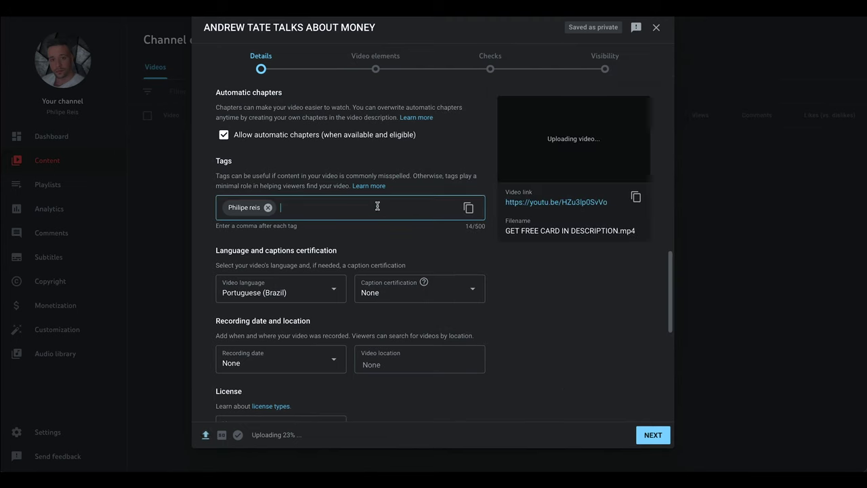
key("super+v")
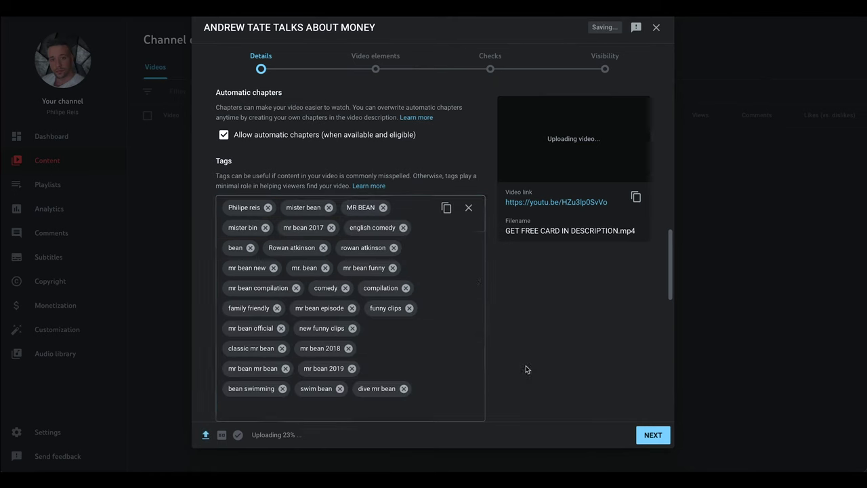
Return to the video description and add another line break below the bit.ly link.
scroll(526, 368, "up", 10)
left_click(374, 193)
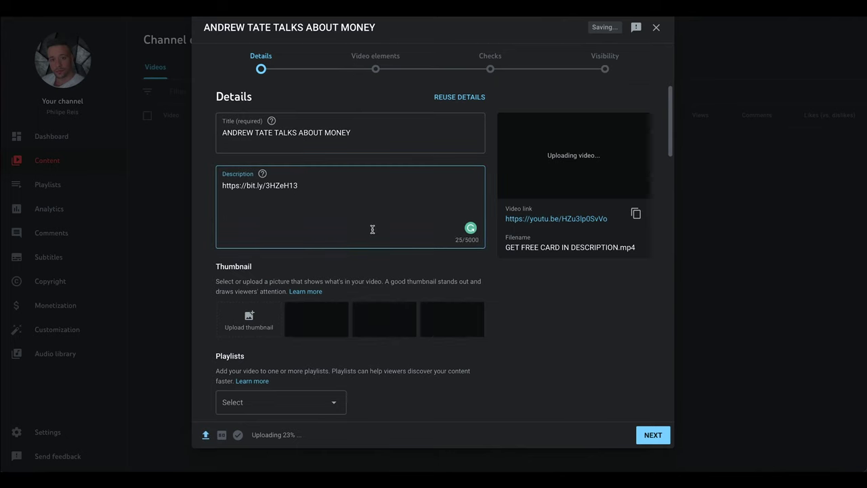
key("Return")
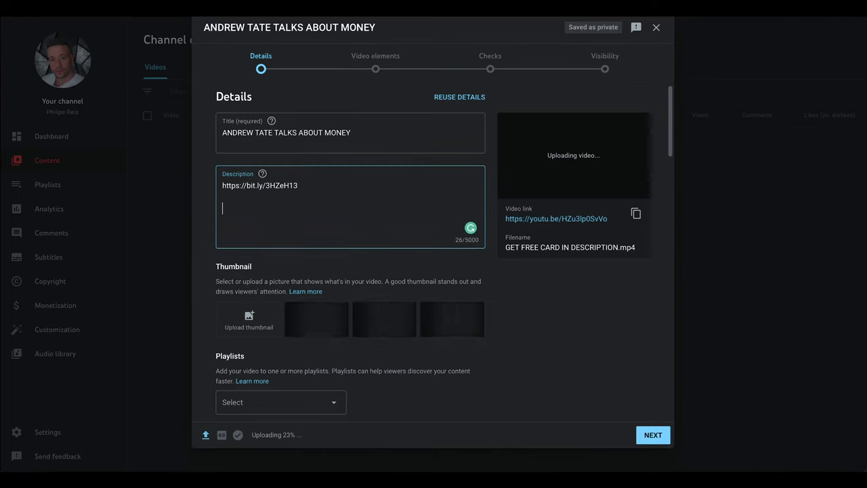
double_click(283, 265)
left_click(291, 269)
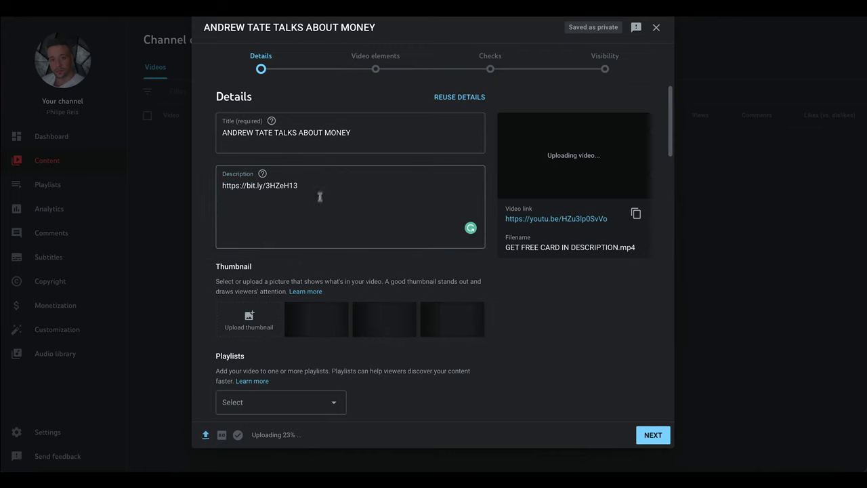
Append "#shorts" to the end of the video title.
left_click(382, 133)
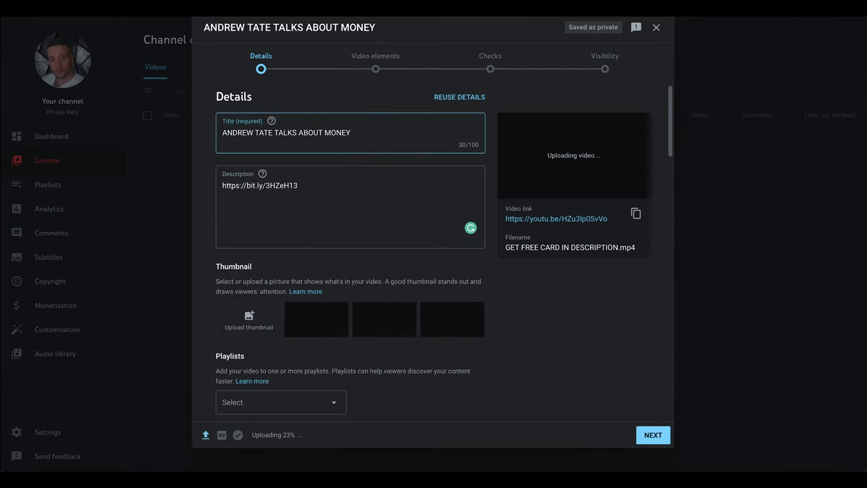
type("#shorts")
left_click_drag(277, 131, 390, 132)
left_click(413, 134)
Add an end screen with the first "1 video, 1 subscribe" layout to the video and save it.
left_click(375, 68)
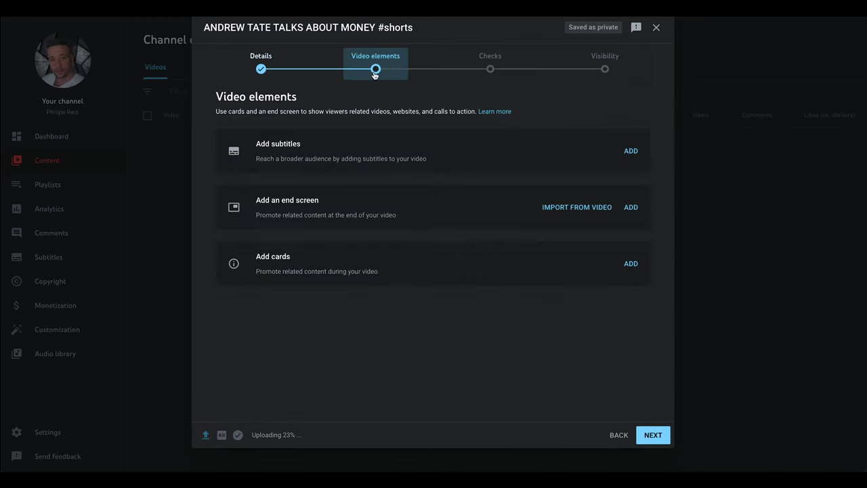
left_click(631, 208)
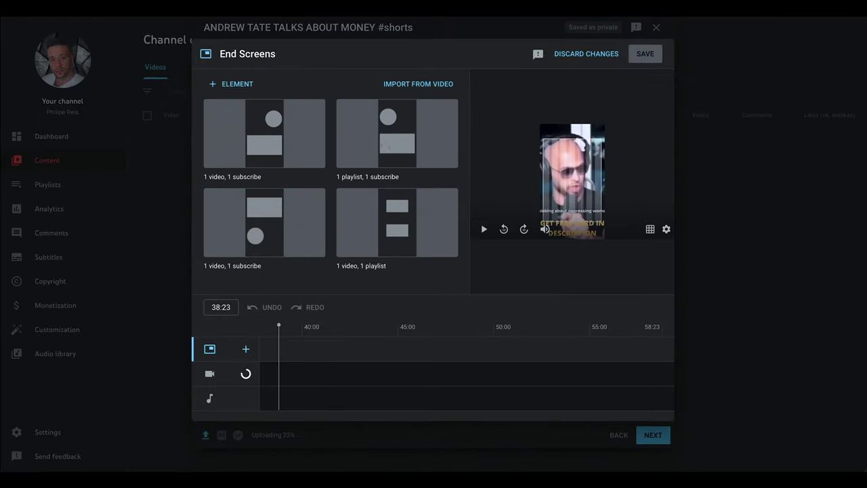
left_click(285, 128)
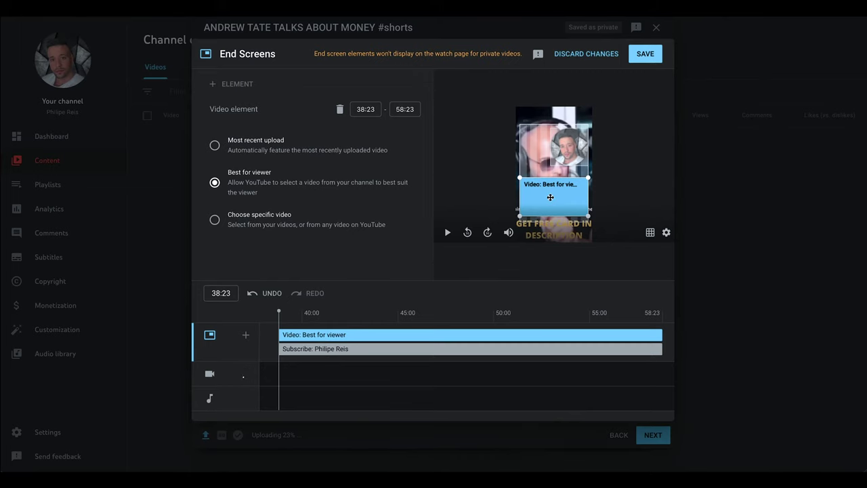
left_click(655, 59)
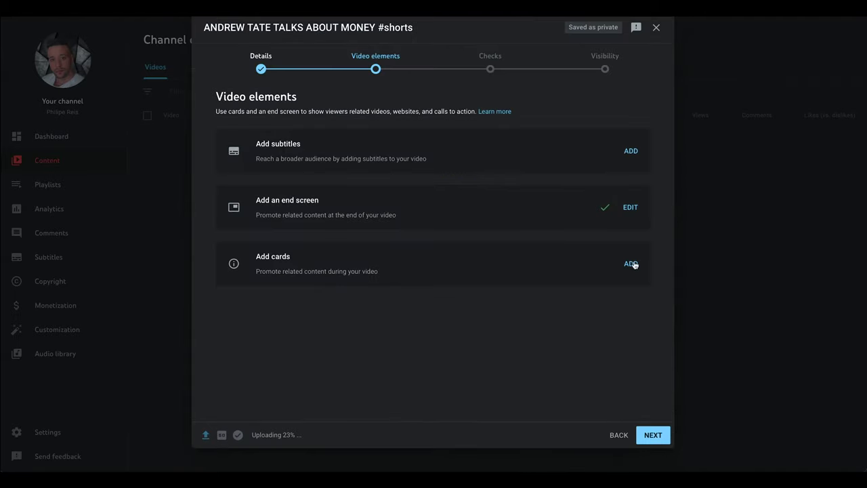
Add a channel card to the video, searching by the creator's name and choosing the third channel in the first row.
left_click(632, 263)
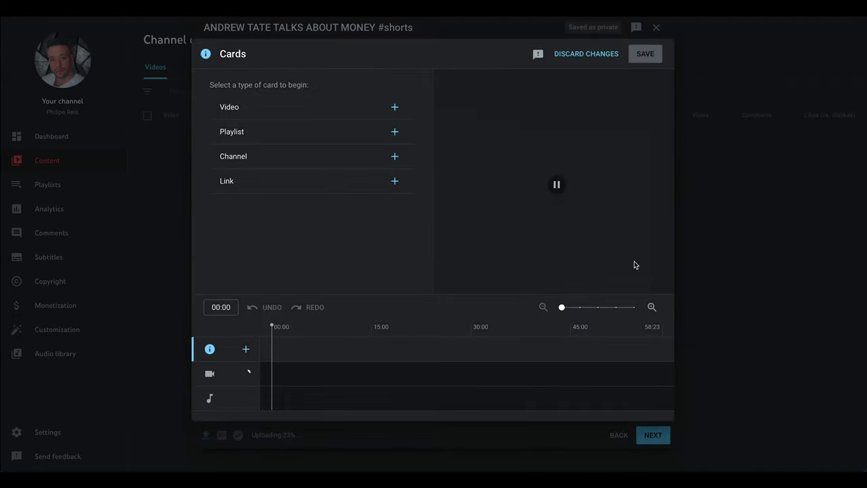
left_click(394, 155)
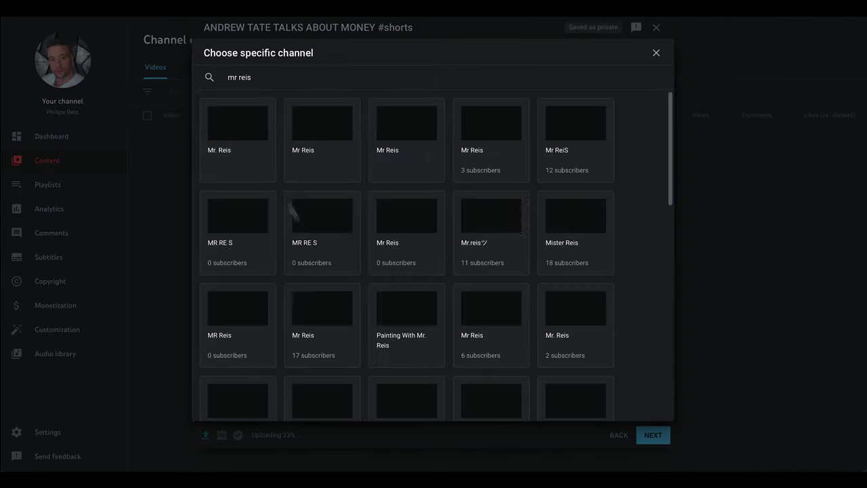
left_click(405, 135)
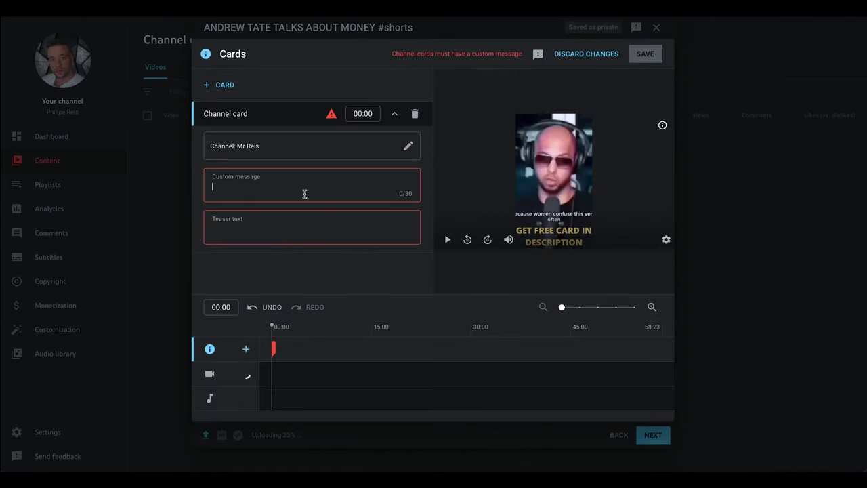
Give the channel card the custom message "subscribe" and teaser text "subscibre", place it at 08:25 and save the card.
type("subscribe")
key("Tab")
type("sub")
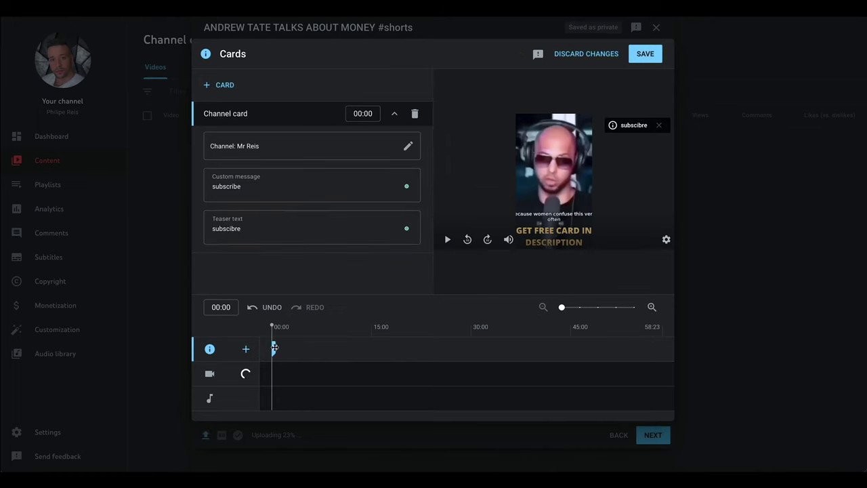
left_click(644, 54)
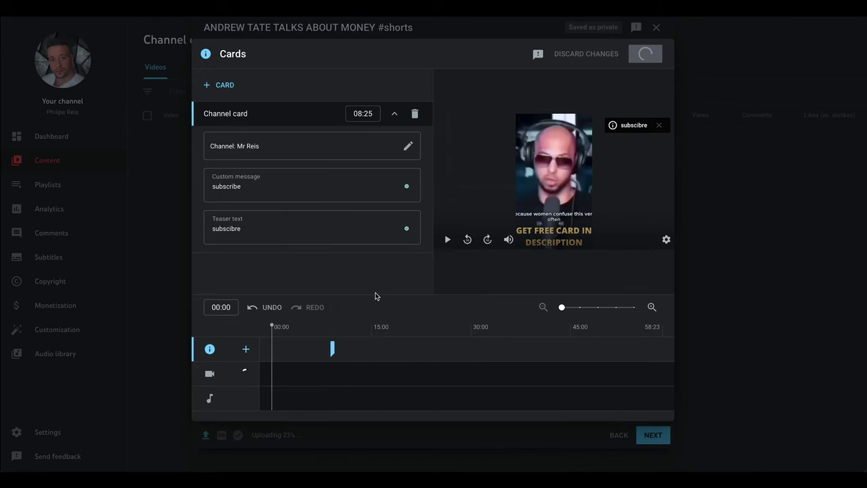
Proceed through the checks to the visibility settings and set the video to Public.
left_click(491, 69)
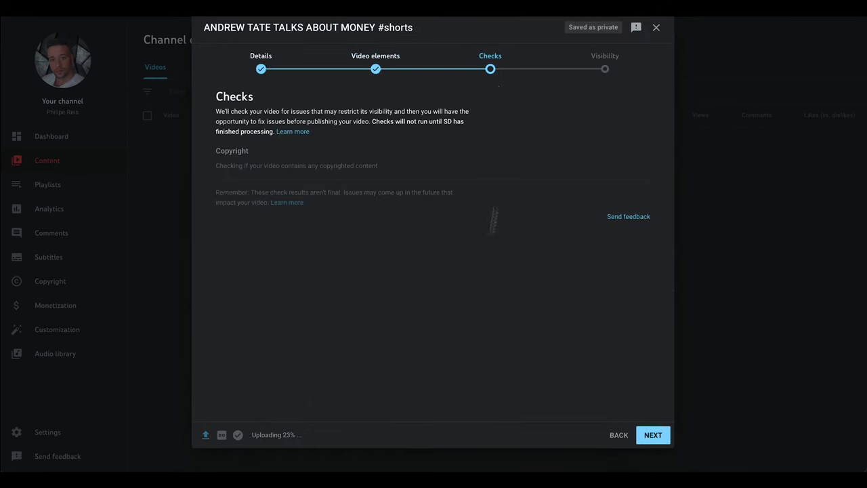
left_click(613, 53)
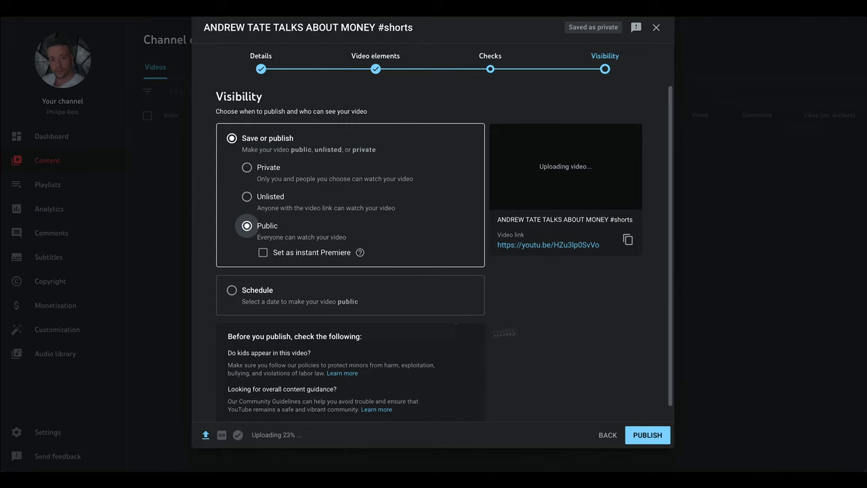